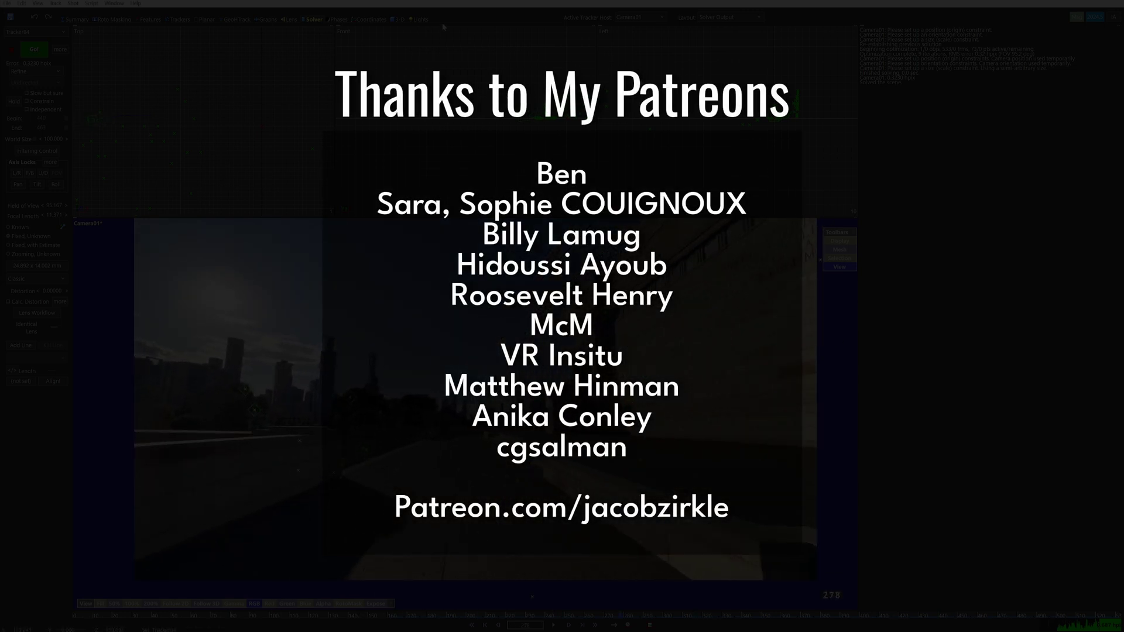
left_click(400, 19)
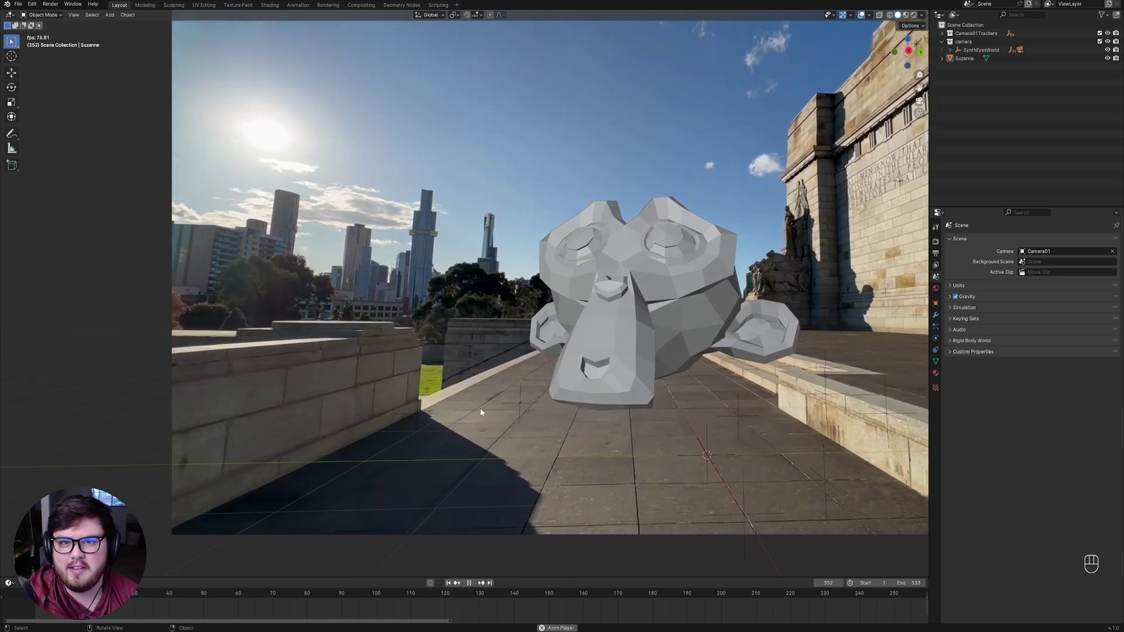
Play back the tracked shot with the monkey head in Blender and save the scene.
key("shift+Left")
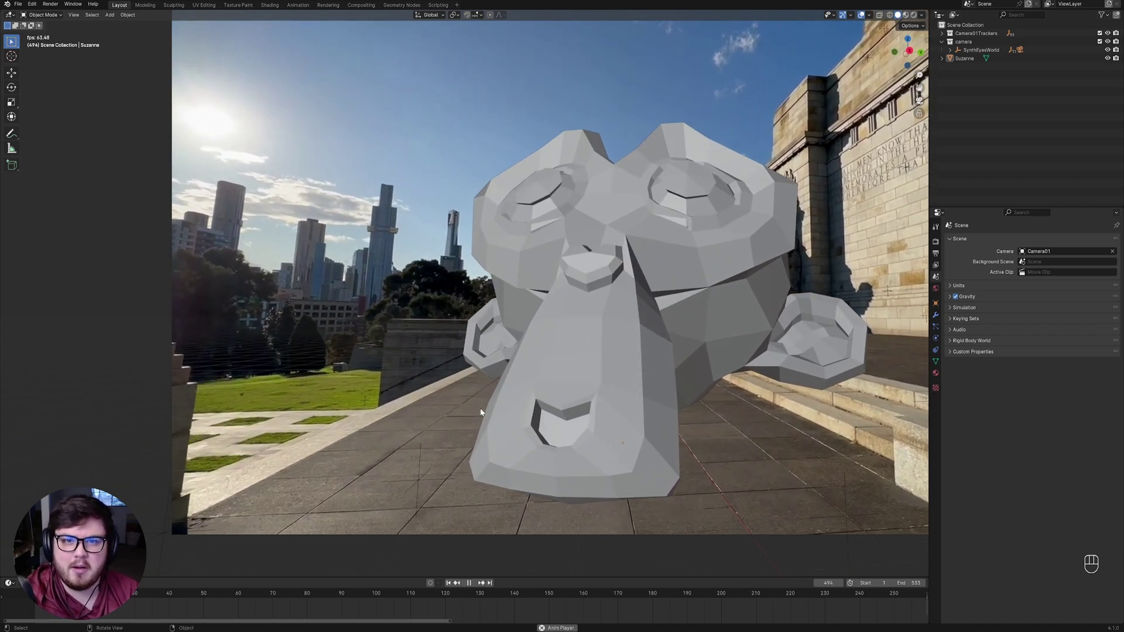
key("ctrl+s")
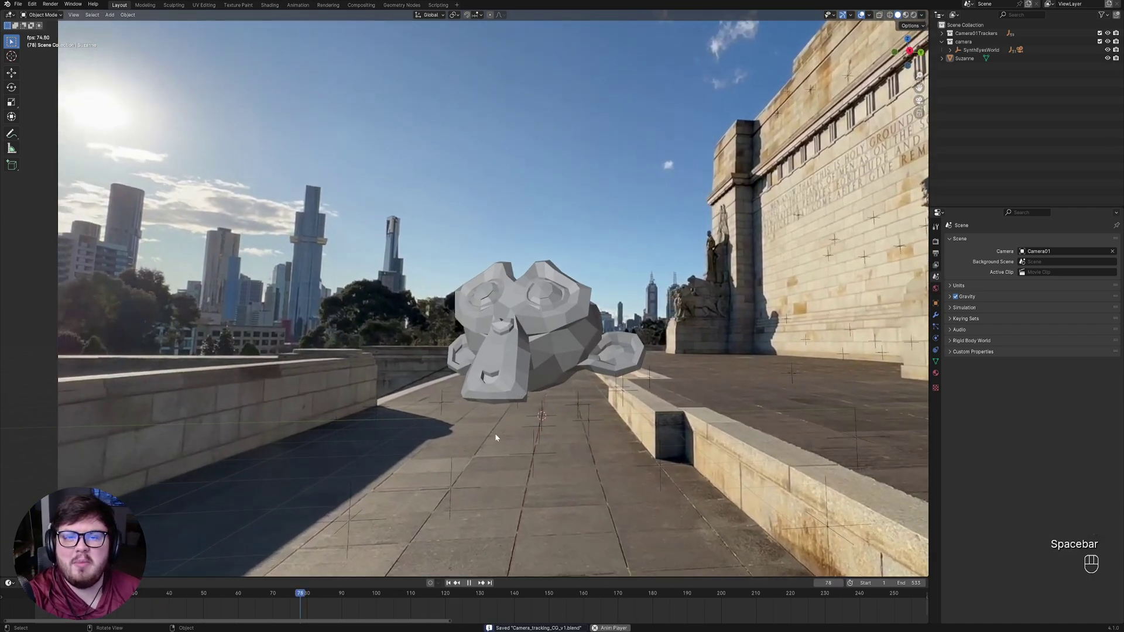
key("space")
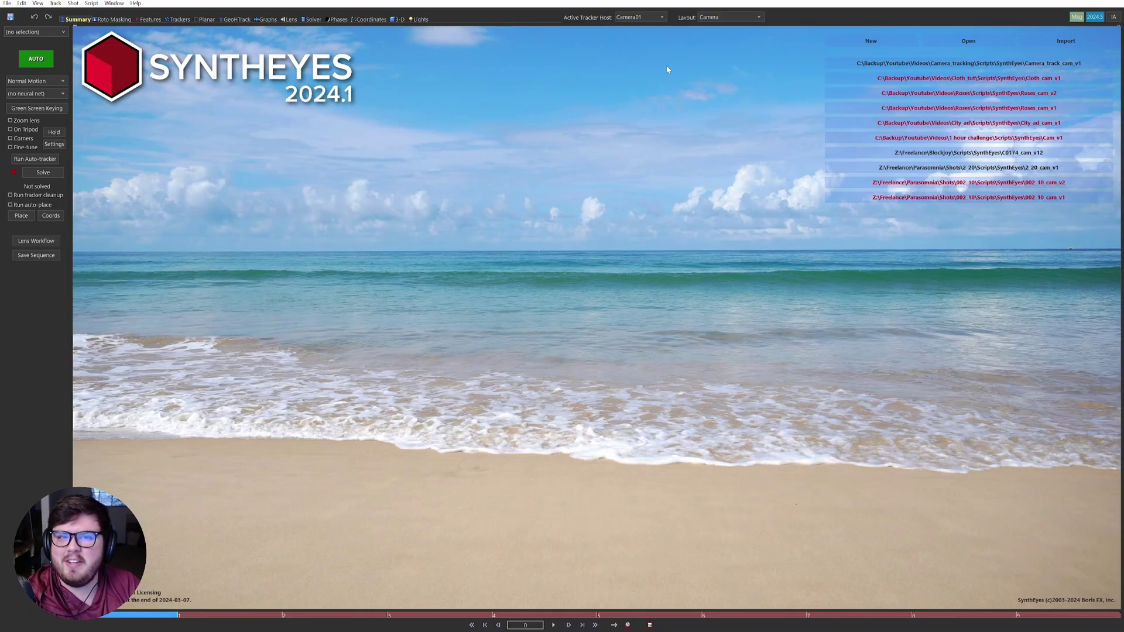
Switch to SynthEyes and create a new project from Camera_track_BG.mov in the Footage folder, accepting 59.94 fps and the default shot settings.
left_click(892, 44)
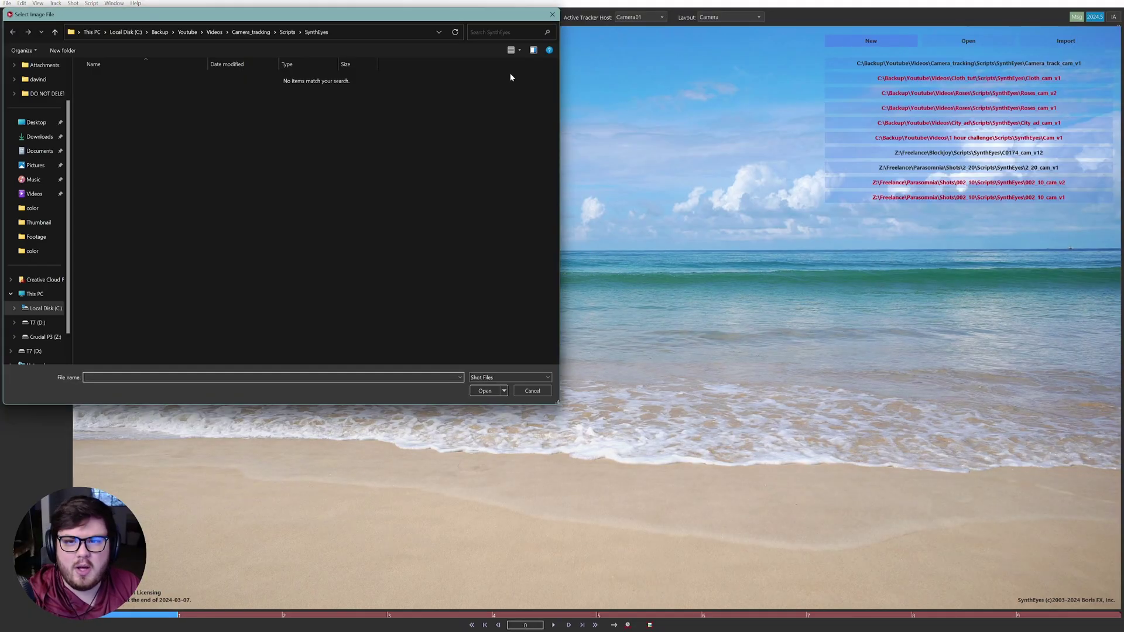
left_click(251, 32)
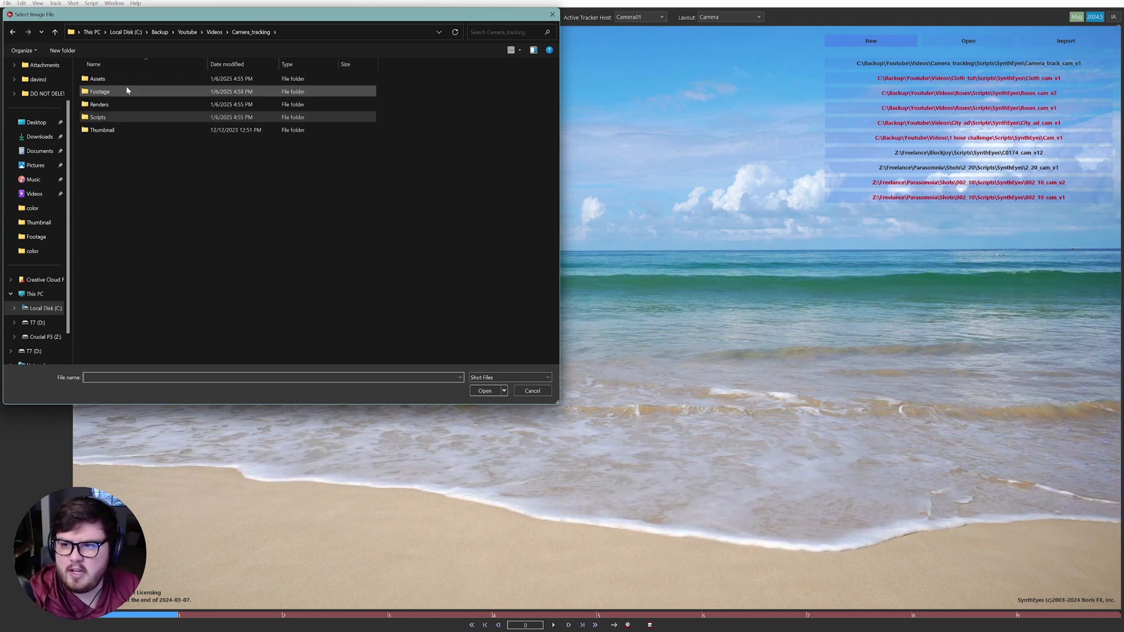
double_click(125, 91)
left_click(199, 88)
left_click(485, 391)
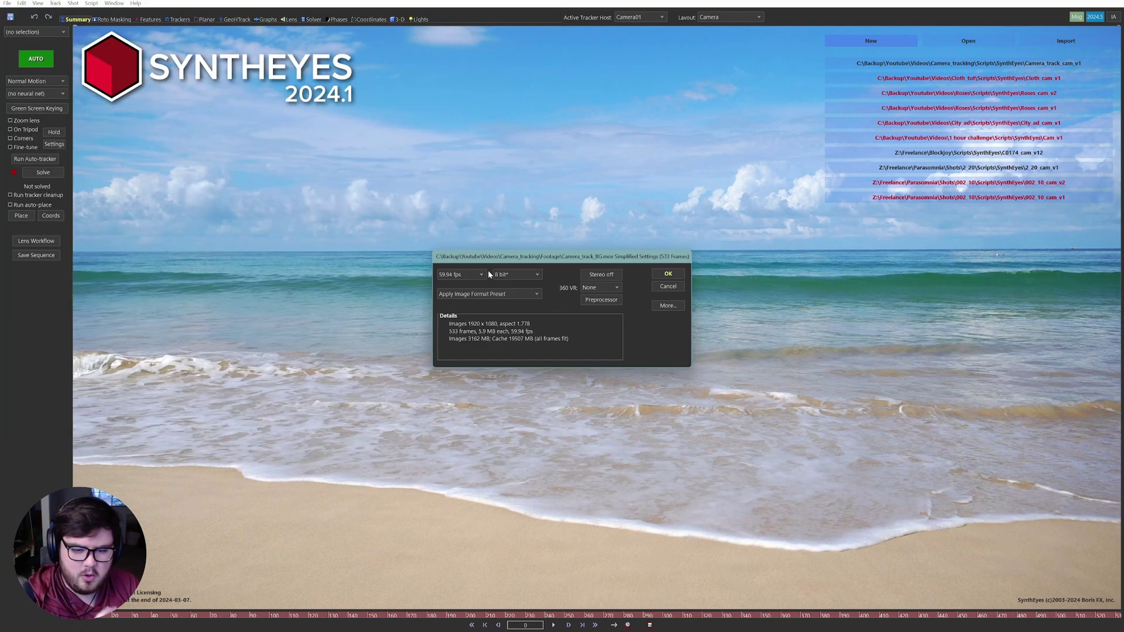
left_click(667, 274)
Play through the imported footage to examine the camera movement and return to the first frame.
scroll(471, 294, "down", 5)
scroll(472, 294, "up", 4)
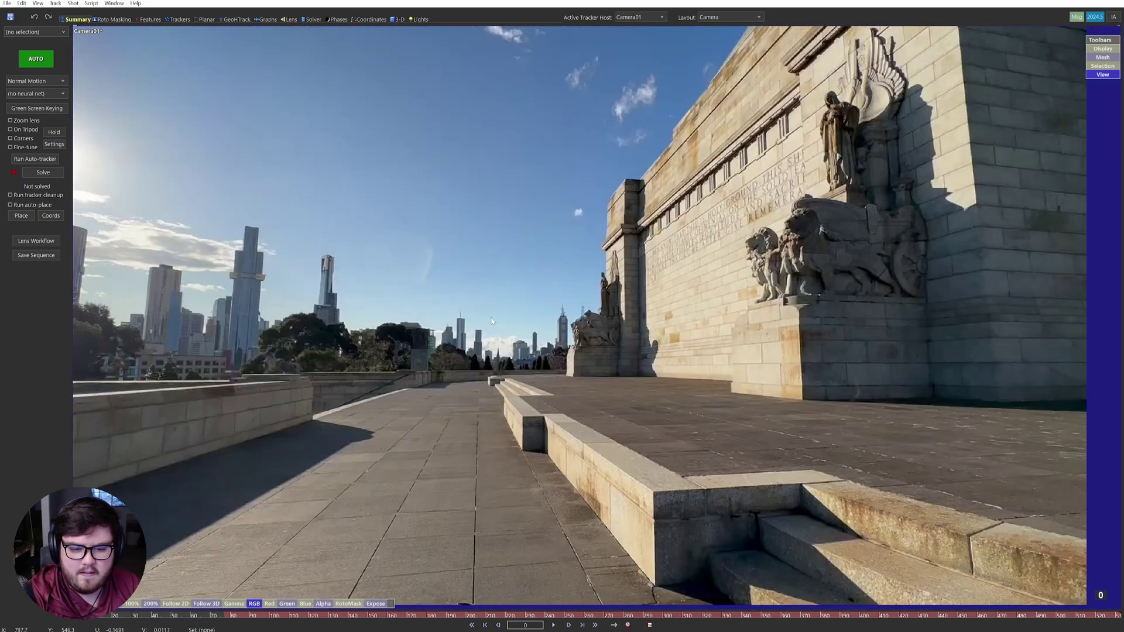
scroll(513, 375, "down", 3)
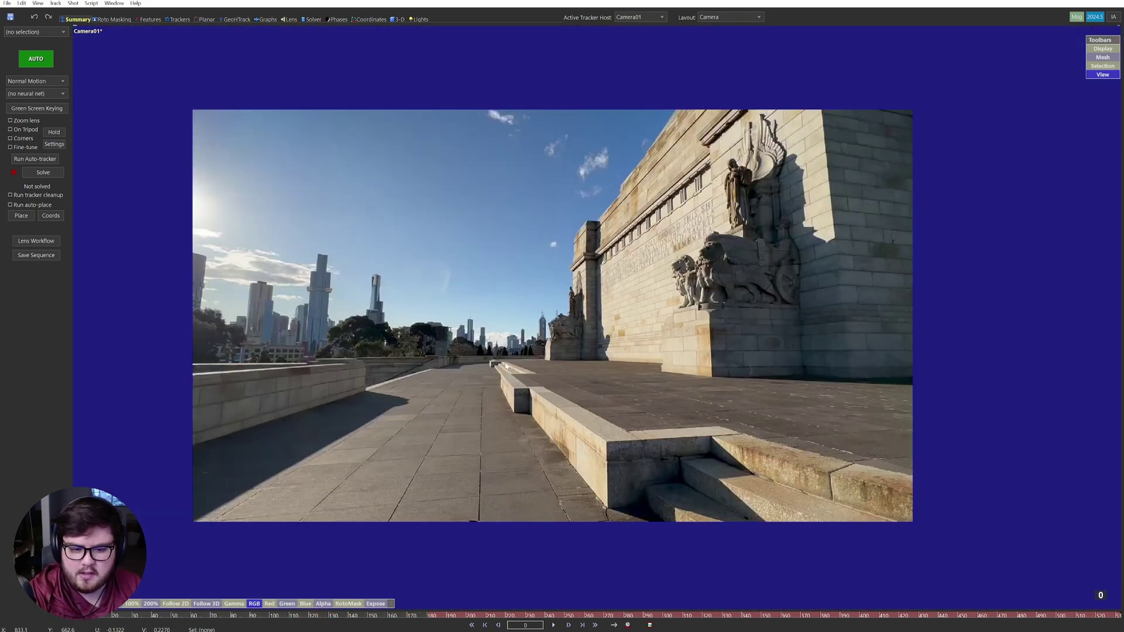
key("space")
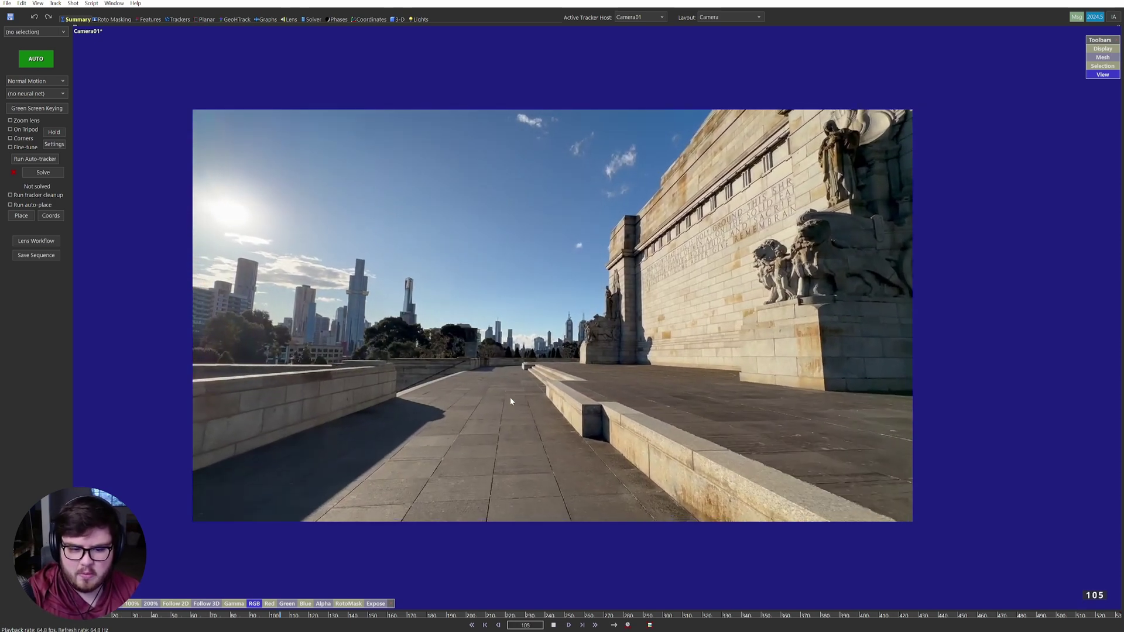
key("Home")
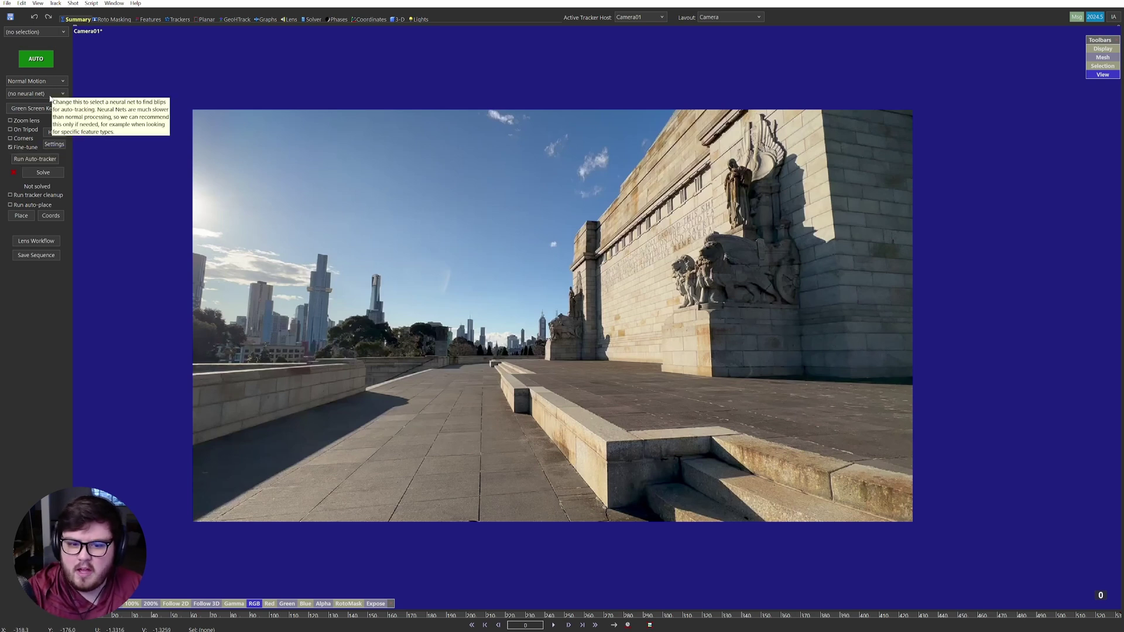
Auto-track and solve the shot with Fine-tune enabled, set the solving mode to Refine and deselect all trackers.
left_click(40, 61)
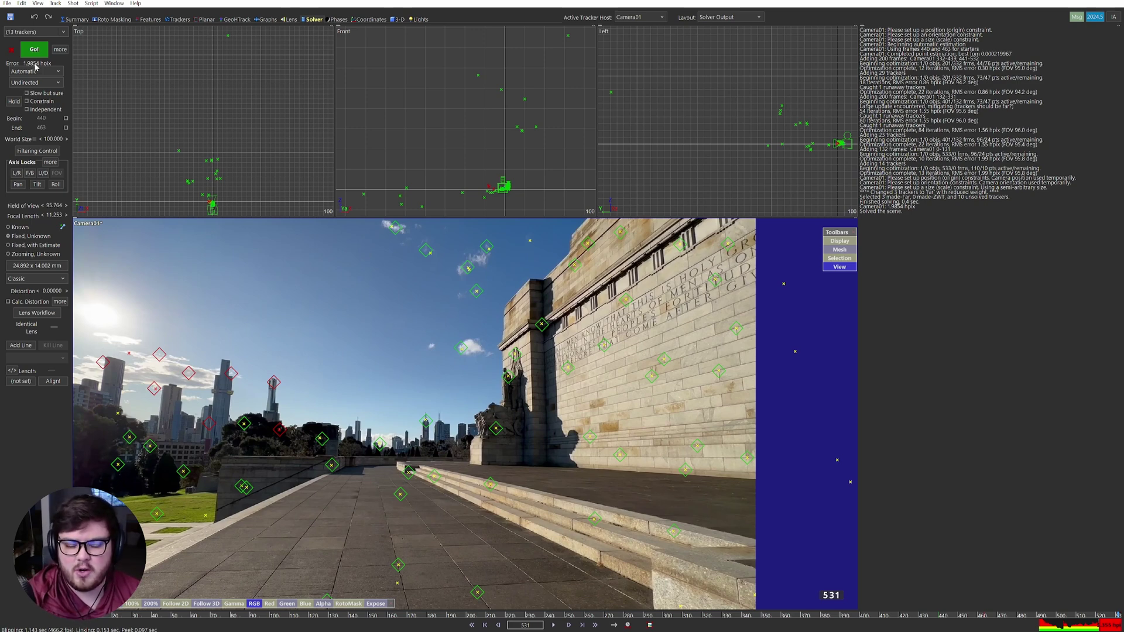
mouse_move(397, 229)
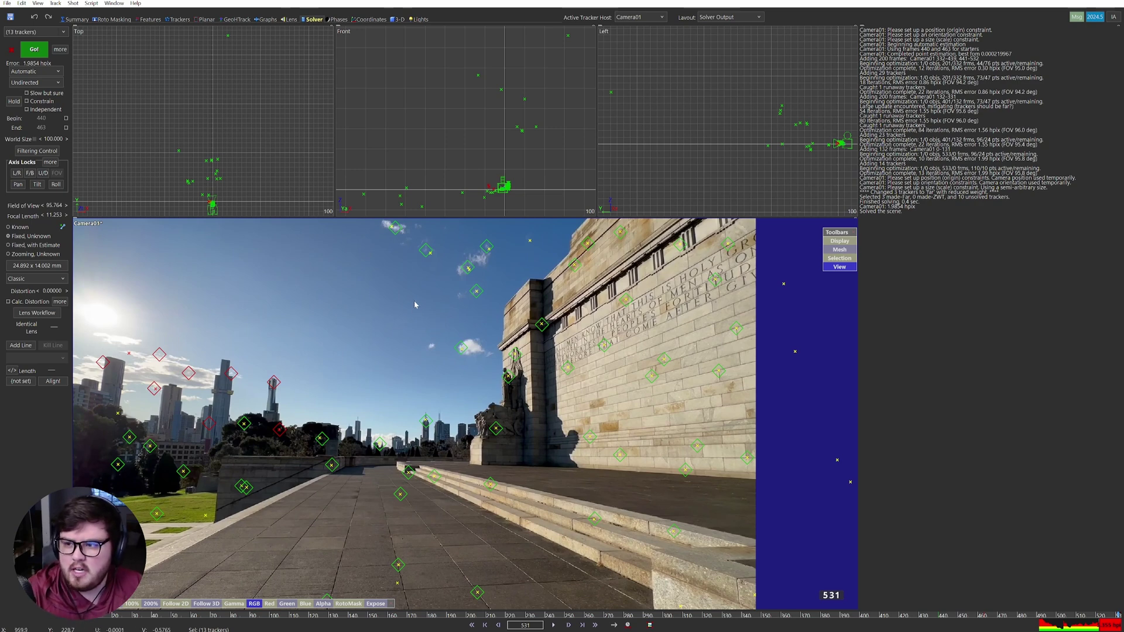
left_click(25, 72)
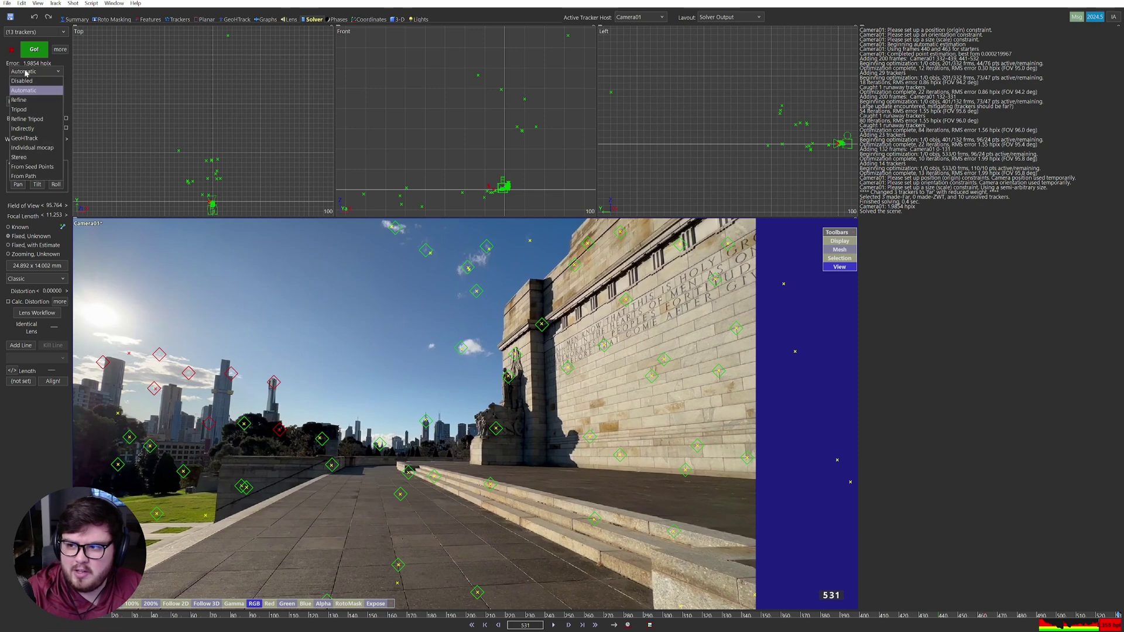
left_click(20, 100)
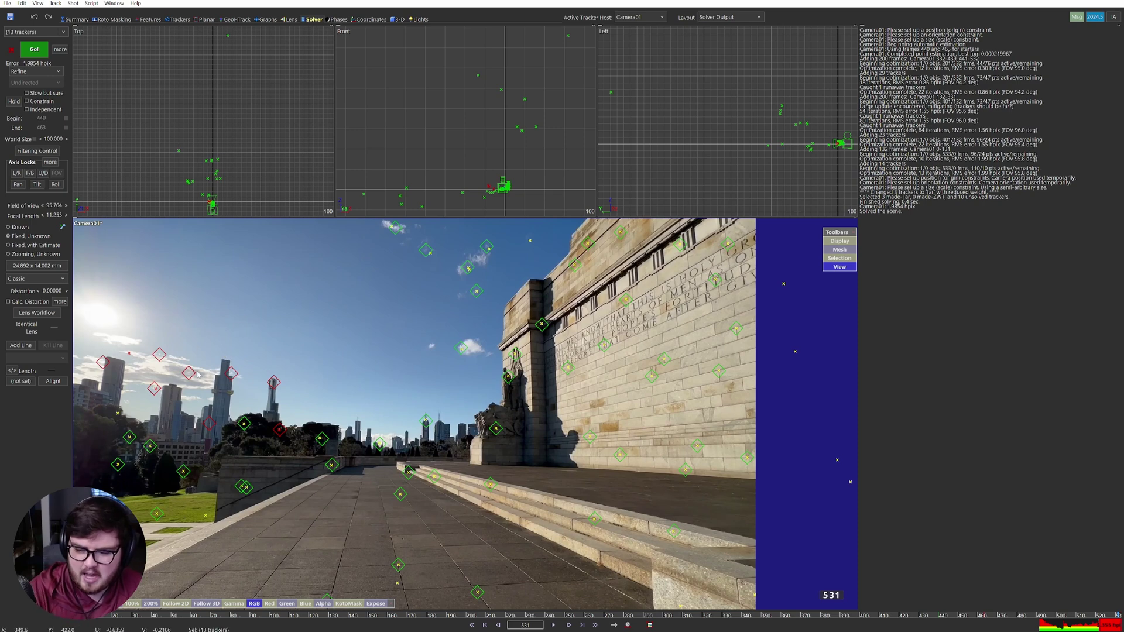
left_click(224, 372)
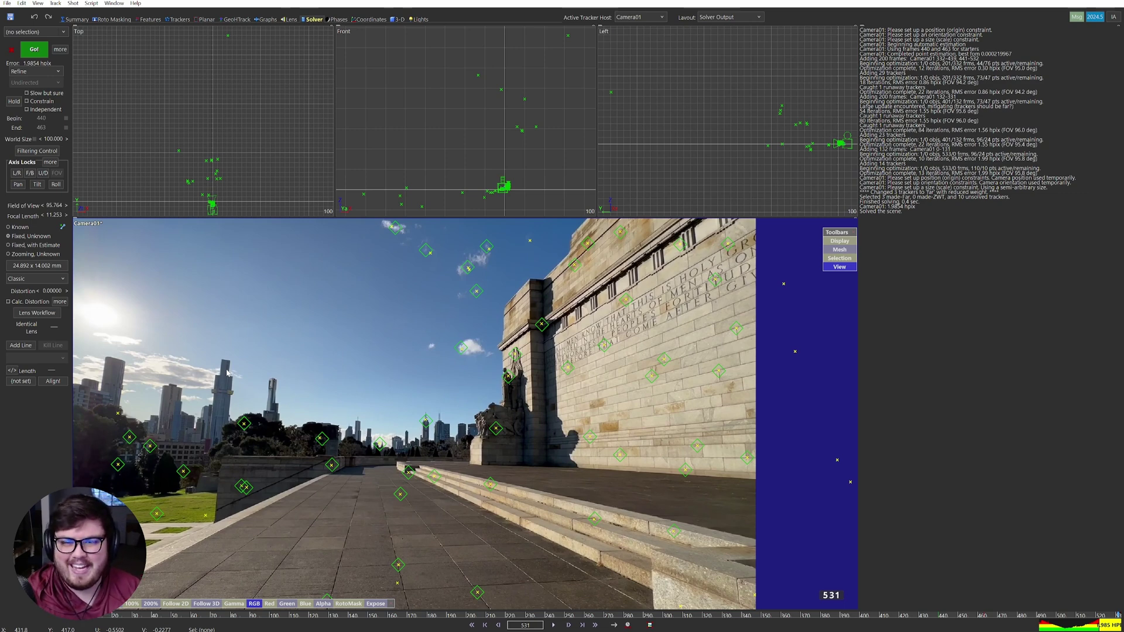
Clean up the trackers with the high-error threshold at 30 and re-solve the camera in Refine mode.
left_click(55, 3)
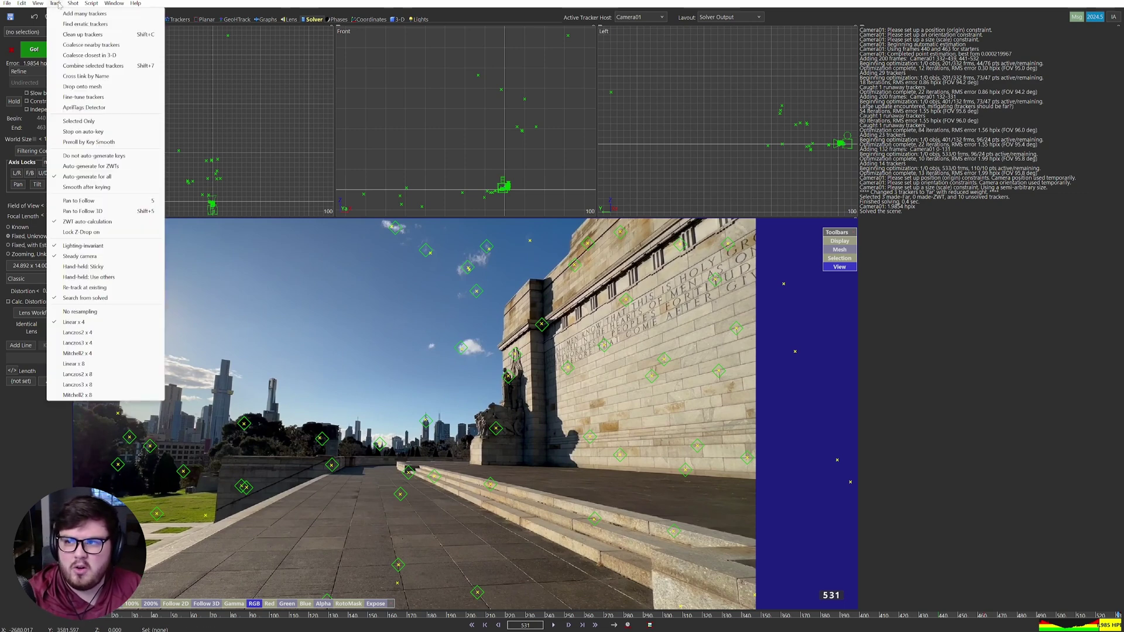
left_click(82, 34)
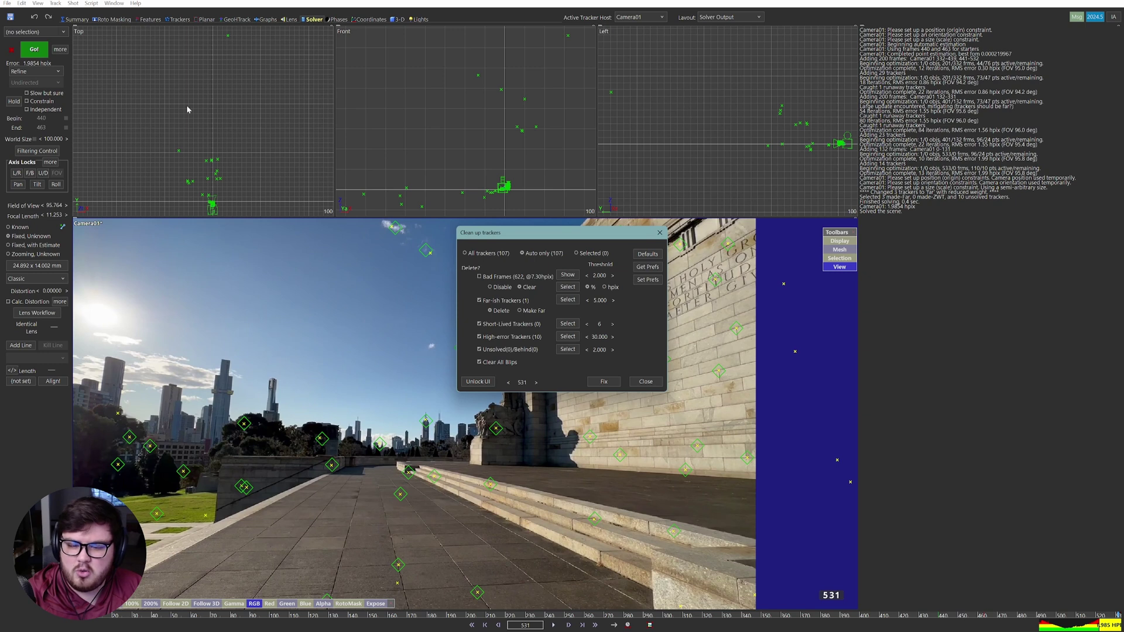
left_click(568, 338)
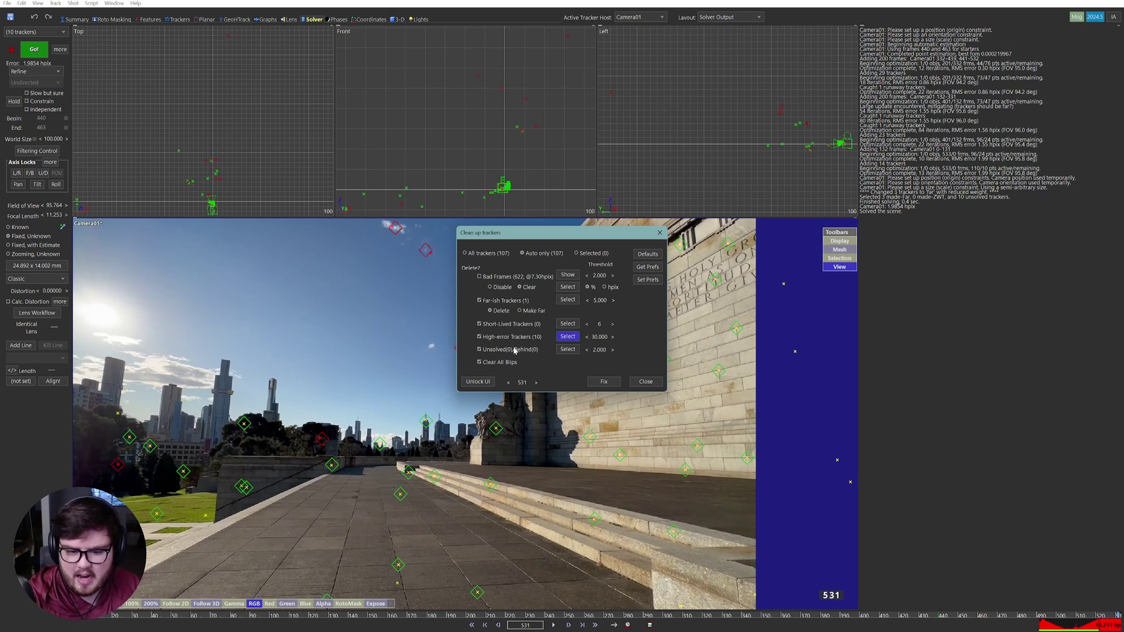
left_click(600, 384)
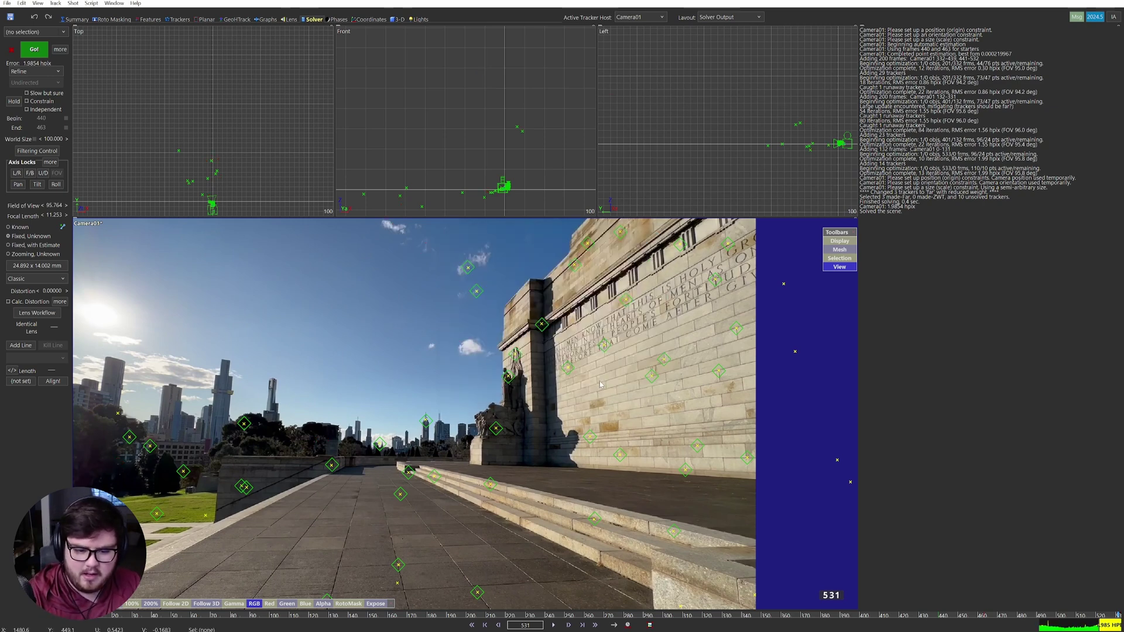
left_click(32, 51)
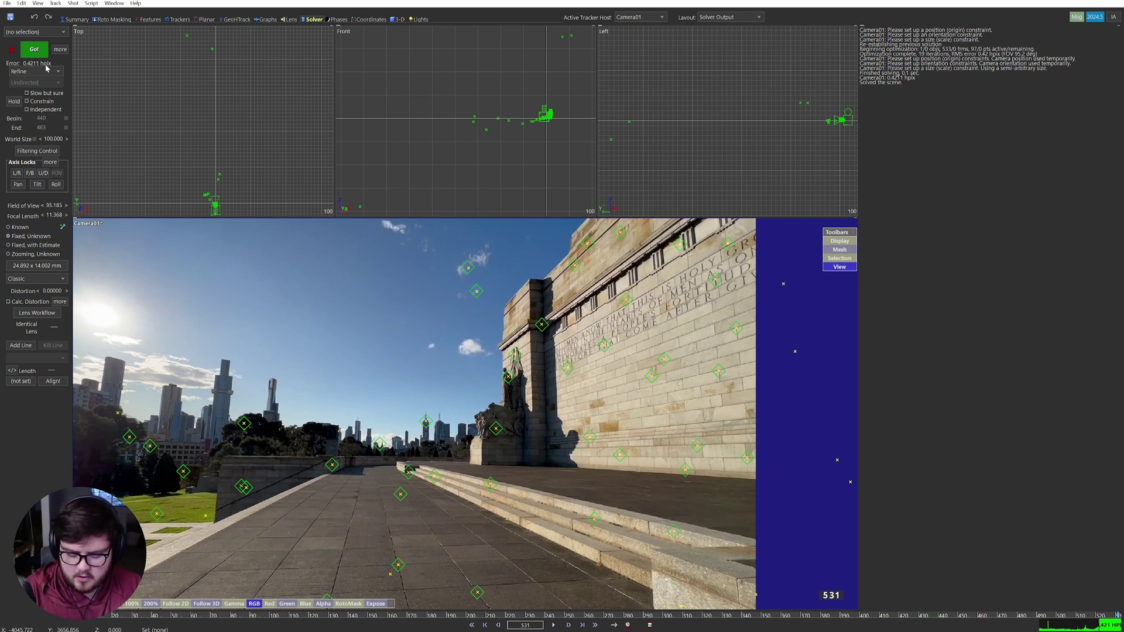
Repeat the tracker cleanup and the refine solve two more times at the high-error threshold of 30.
key("shift+c")
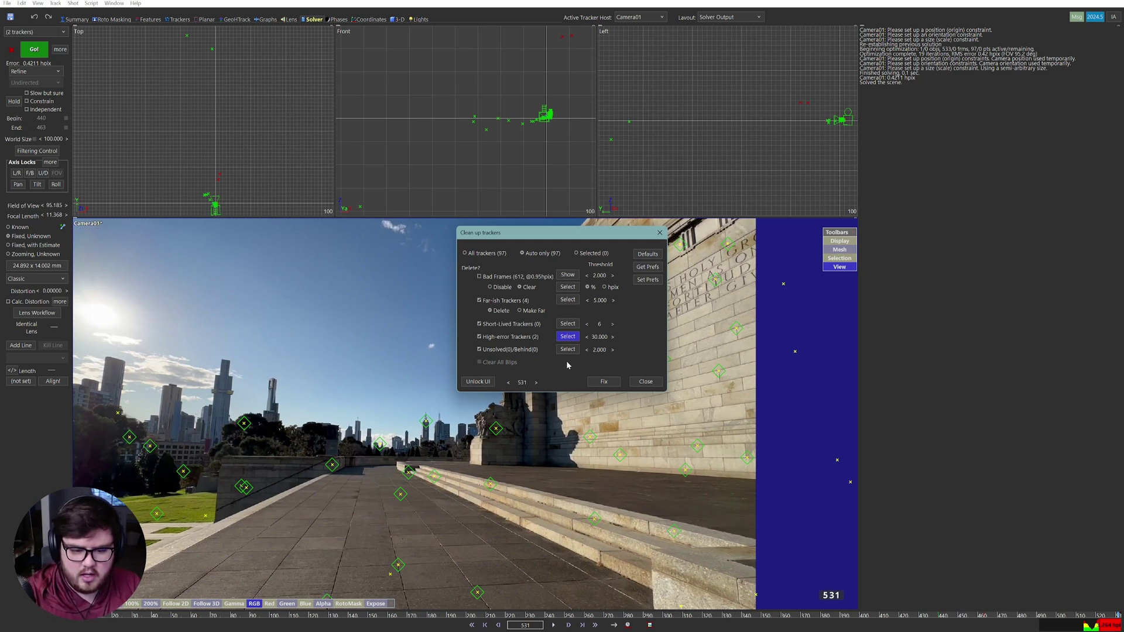
left_click(603, 382)
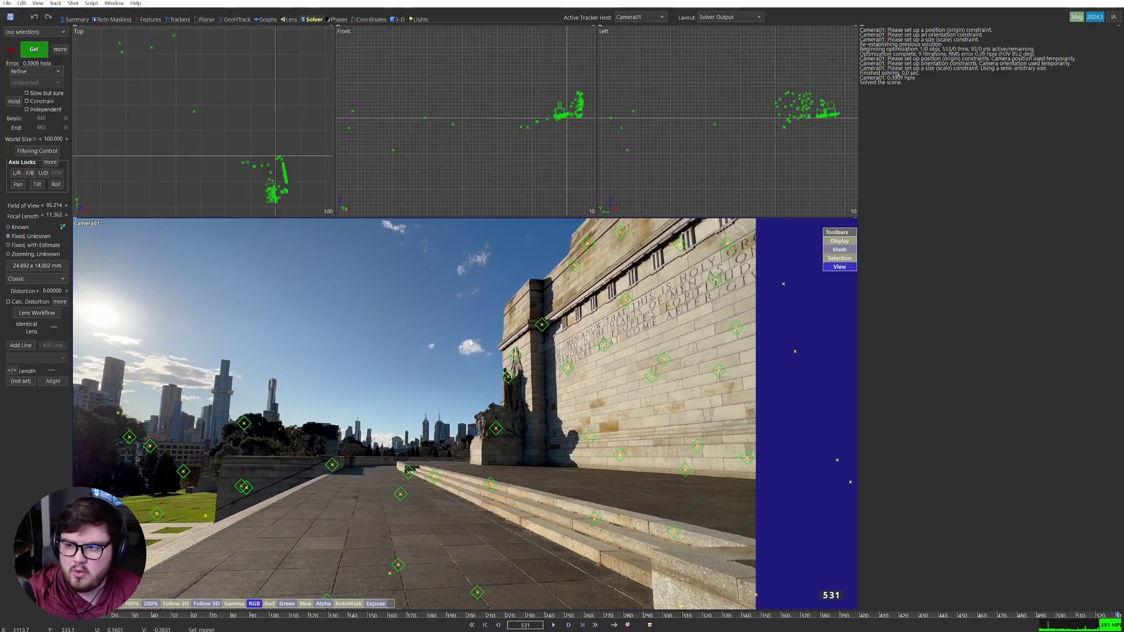
key("shift+c")
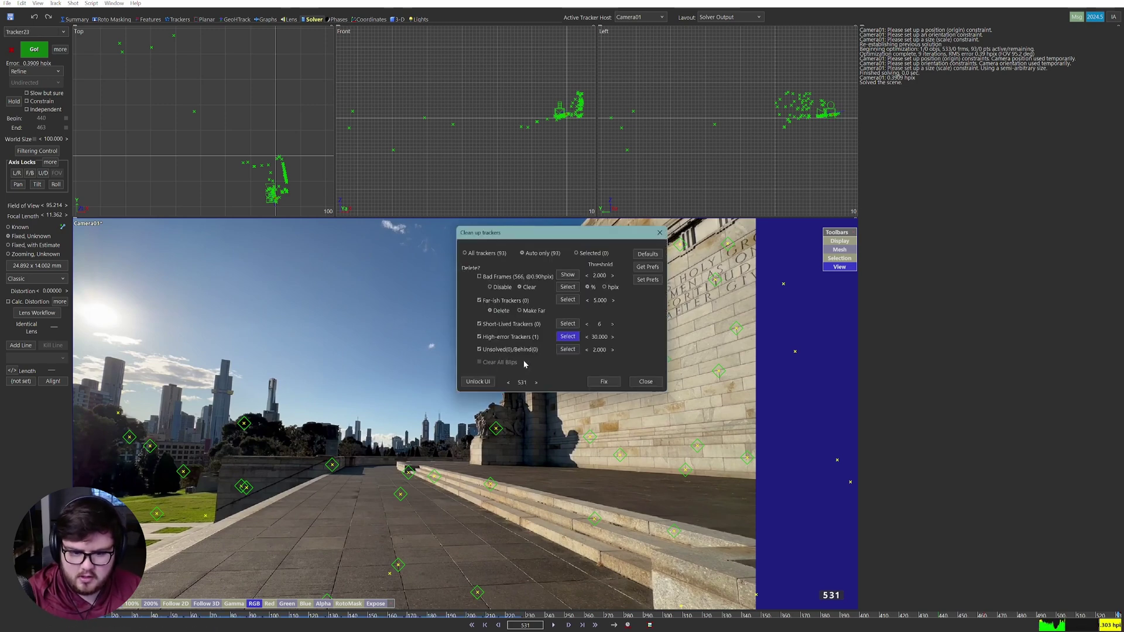
left_click(609, 381)
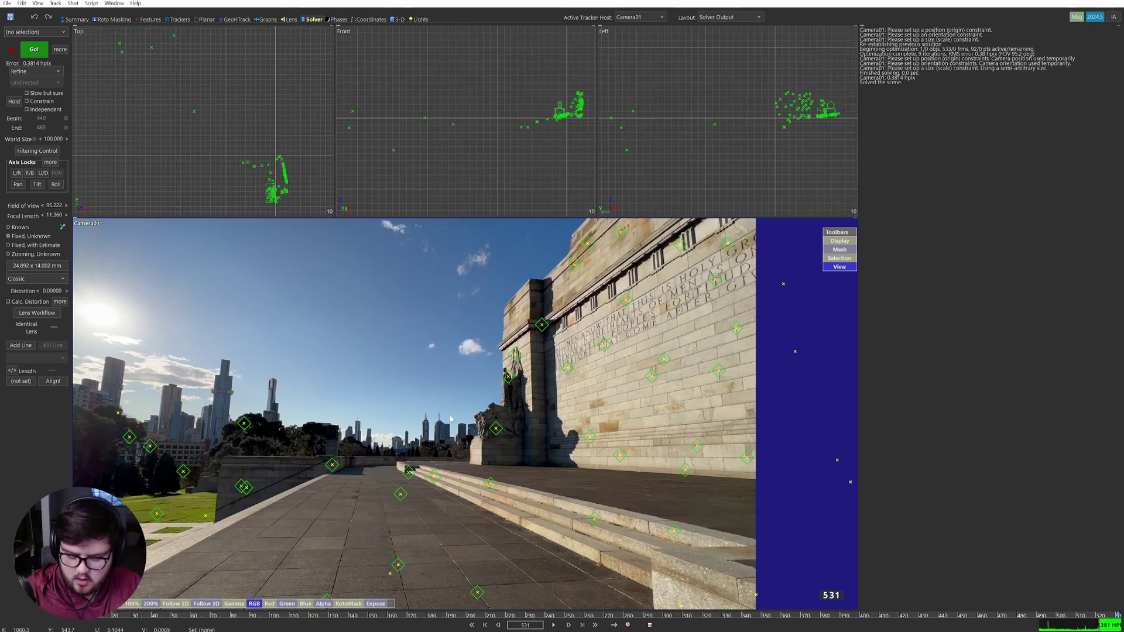
Set the high-error tracker threshold to 12, delete the flagged trackers and refine the solve.
key("shift+c")
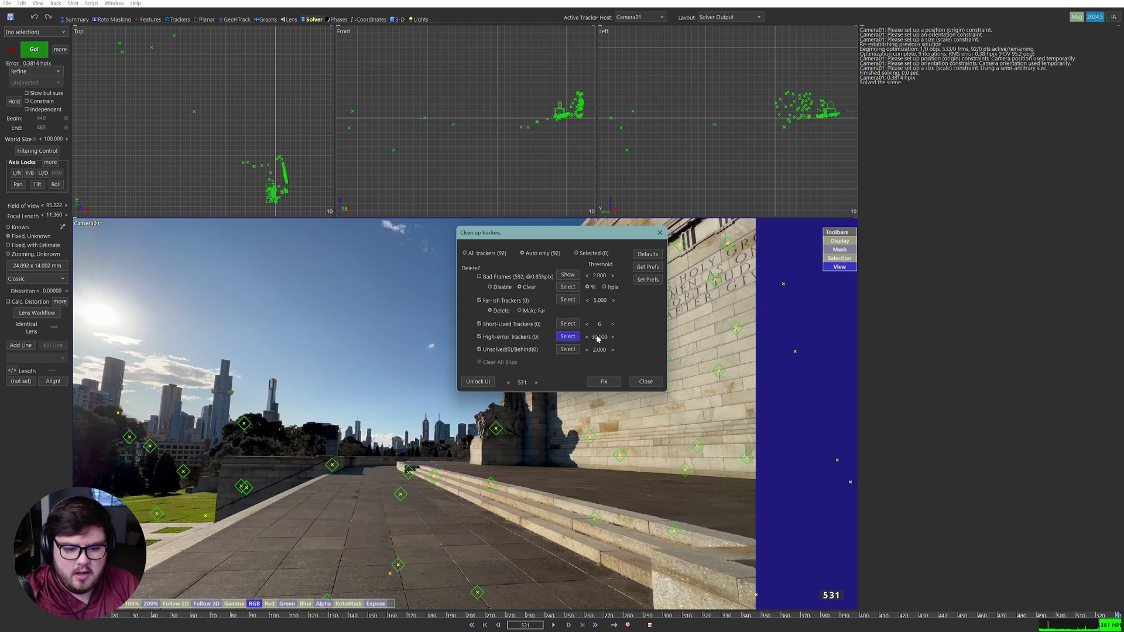
left_click_drag(598, 338, 582, 338)
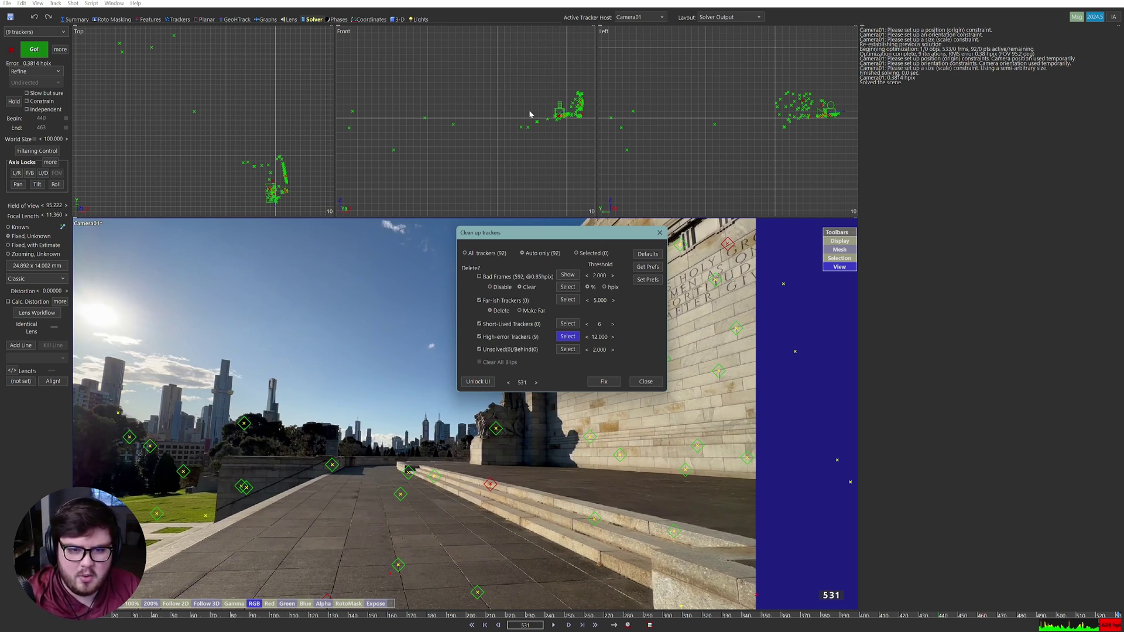
left_click(603, 381)
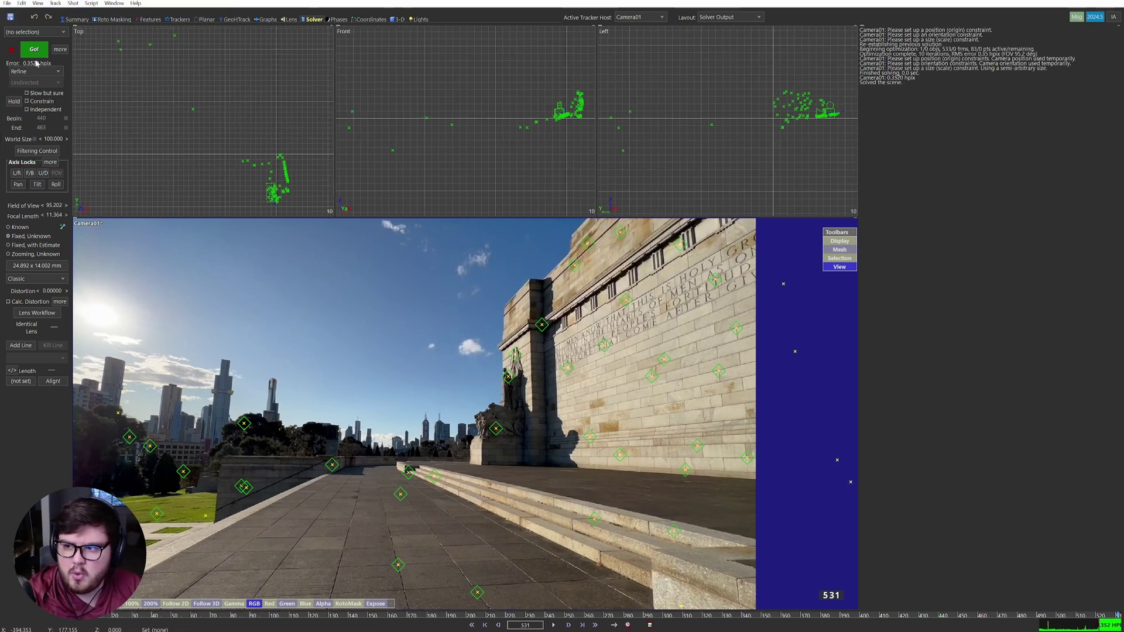
Run two more rounds of tracker cleanup at the high-error threshold of 12, refining the solve after each.
key("shift+c")
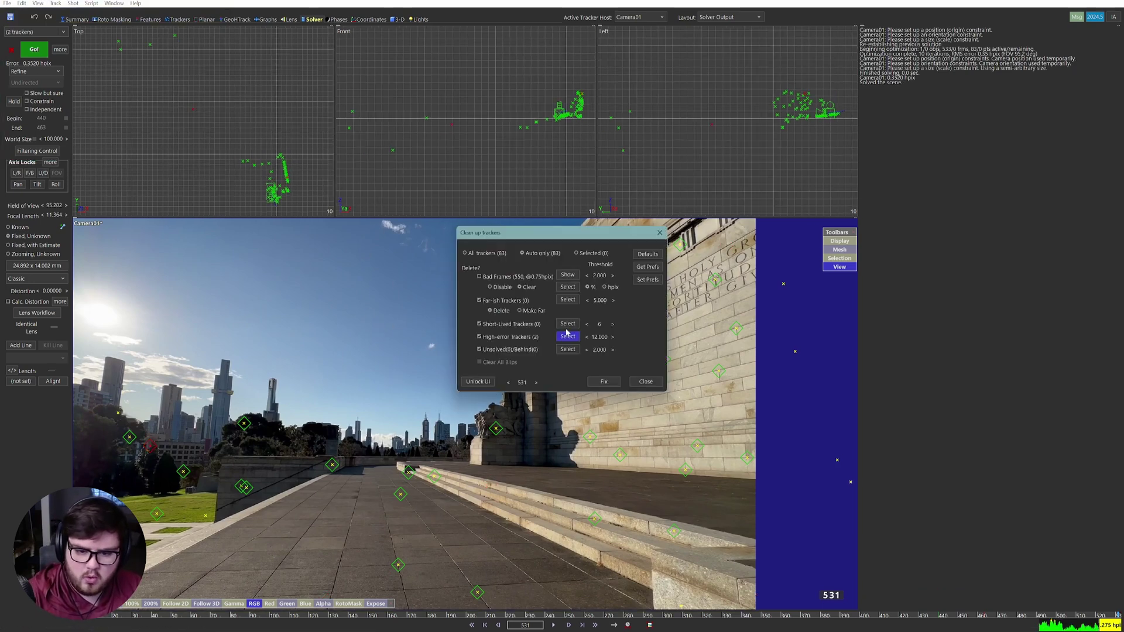
left_click(572, 337)
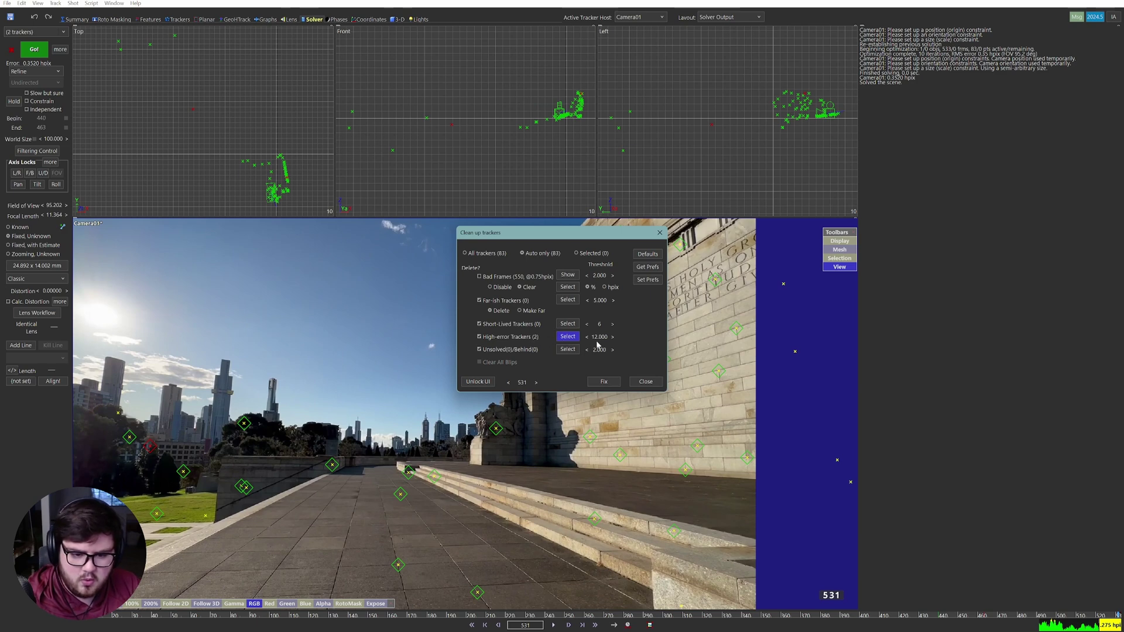
left_click(603, 382)
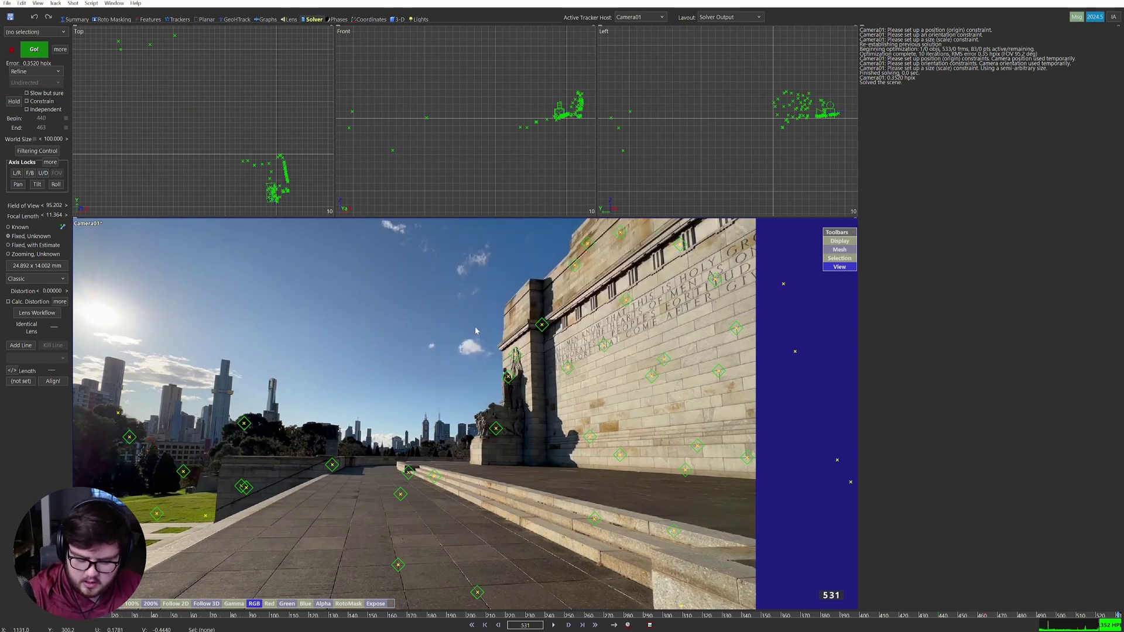
key("shift+c")
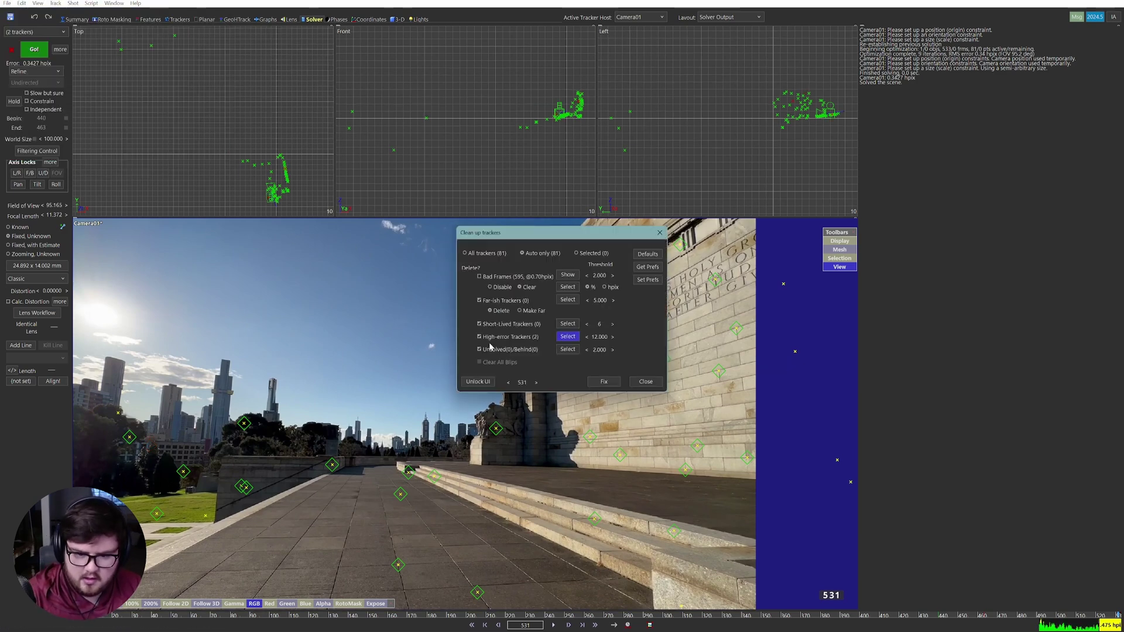
left_click(604, 382)
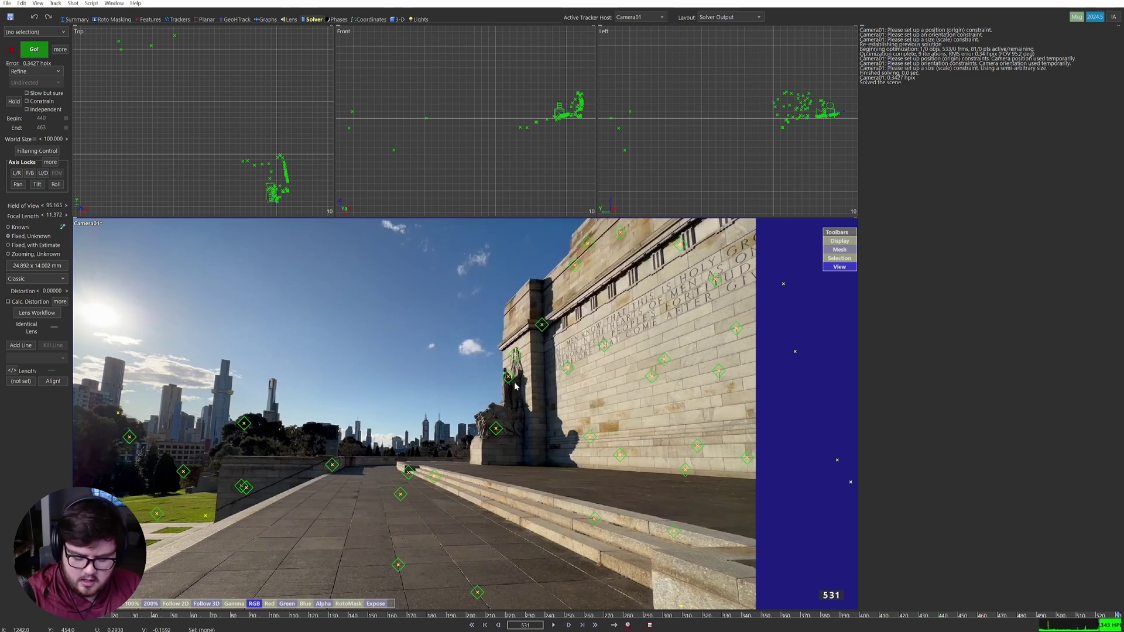
Lower the high-error tracker threshold to 8, delete the flagged trackers and refine the camera solve.
key("shift+c")
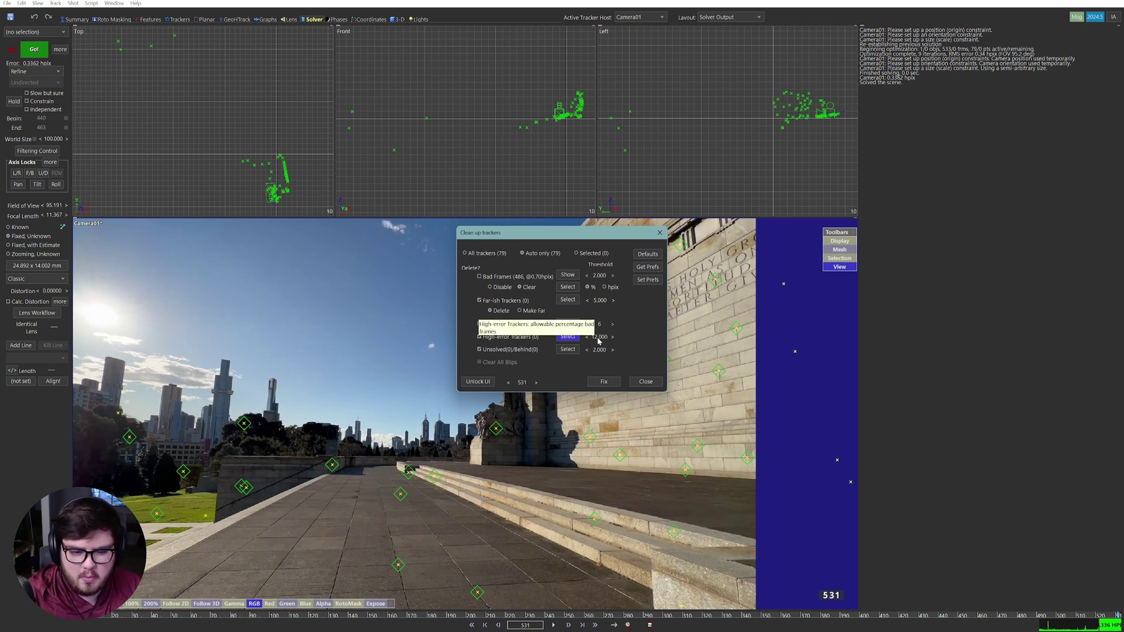
left_click_drag(597, 338, 609, 340)
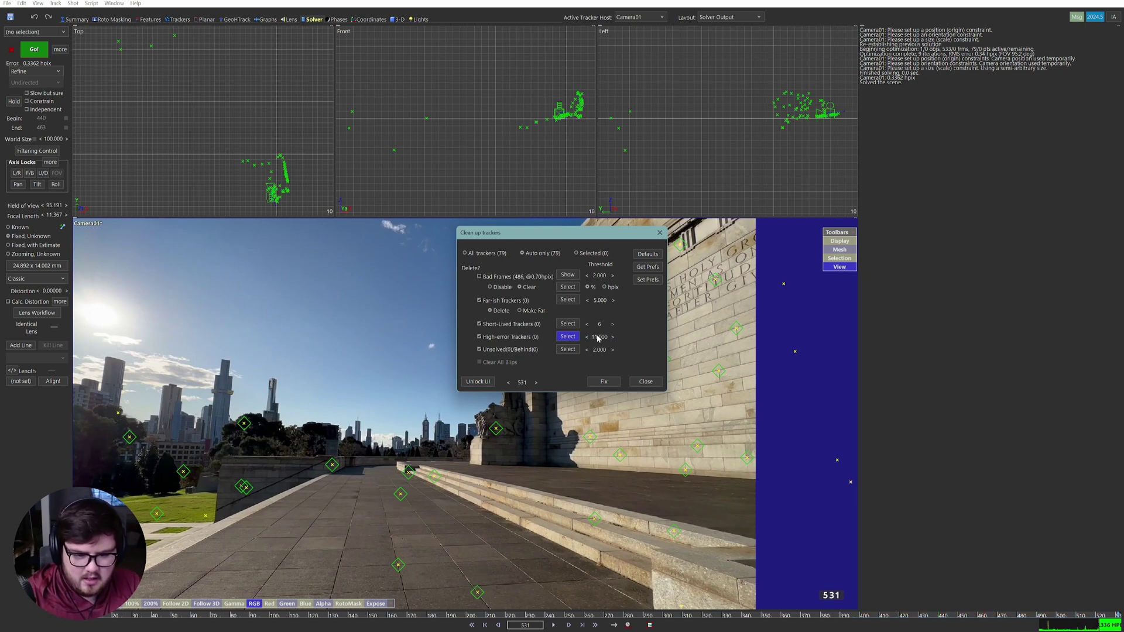
left_click_drag(597, 339, 590, 339)
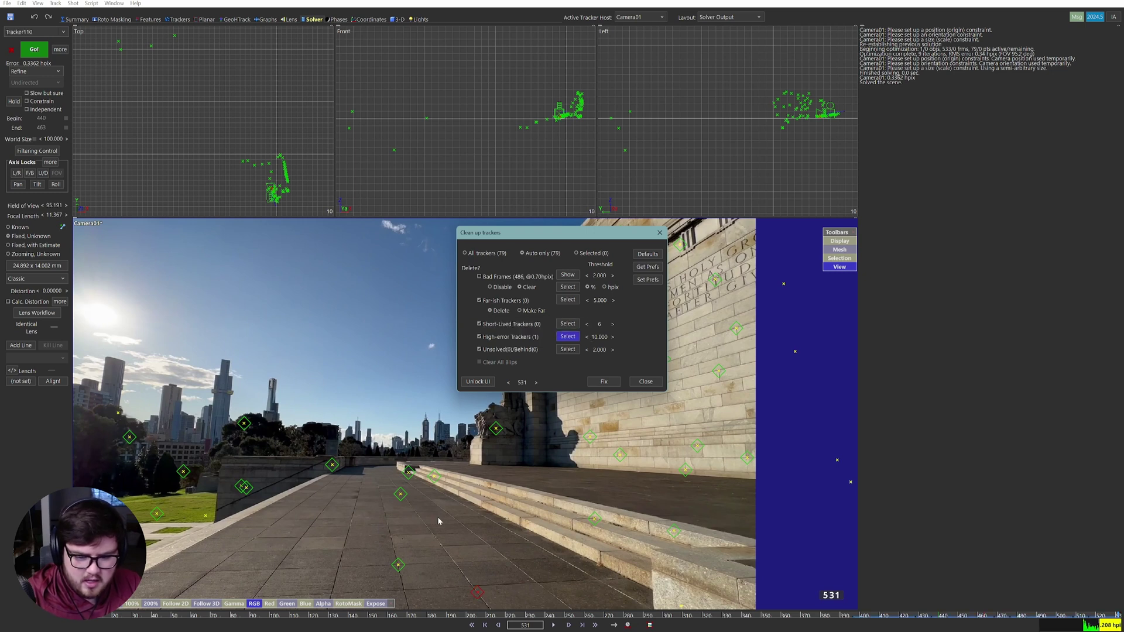
left_click(588, 340)
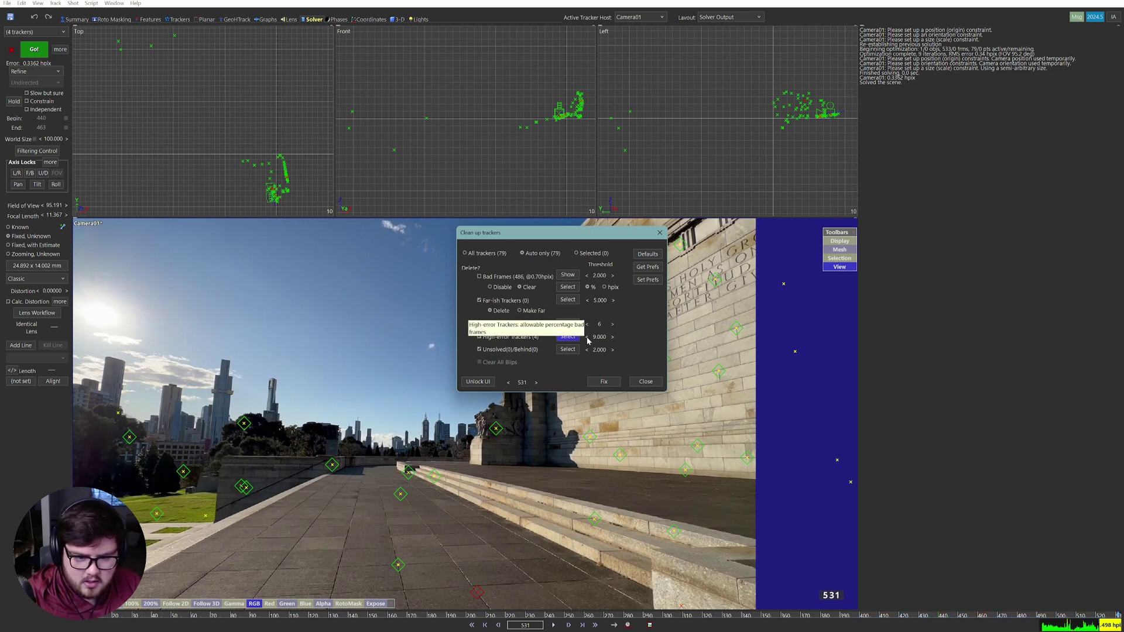
left_click(588, 340)
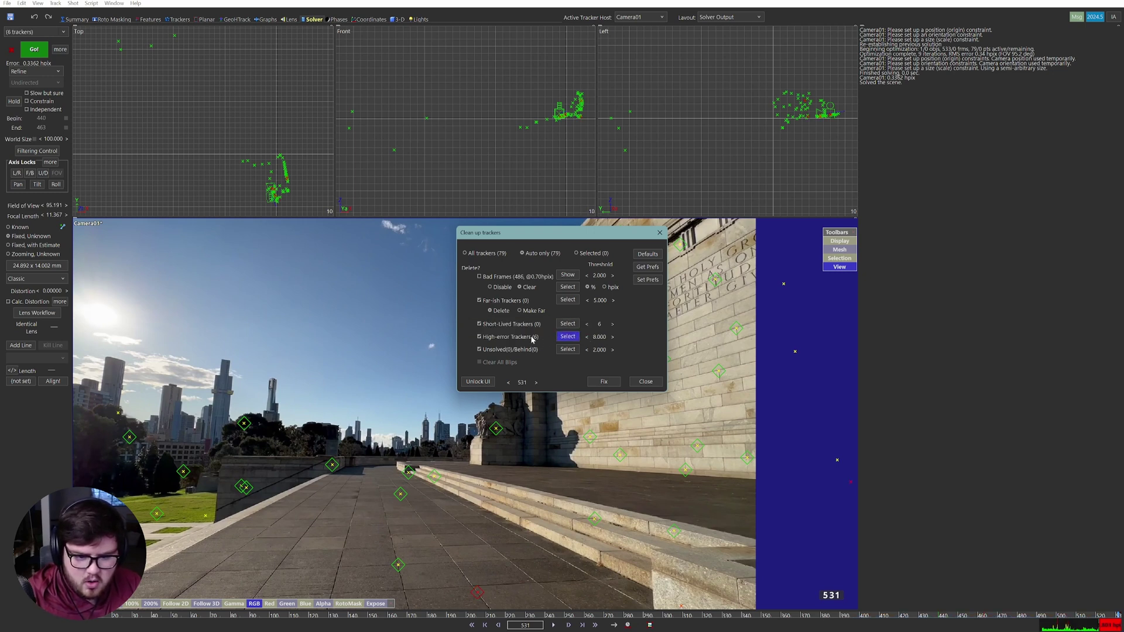
left_click(612, 384)
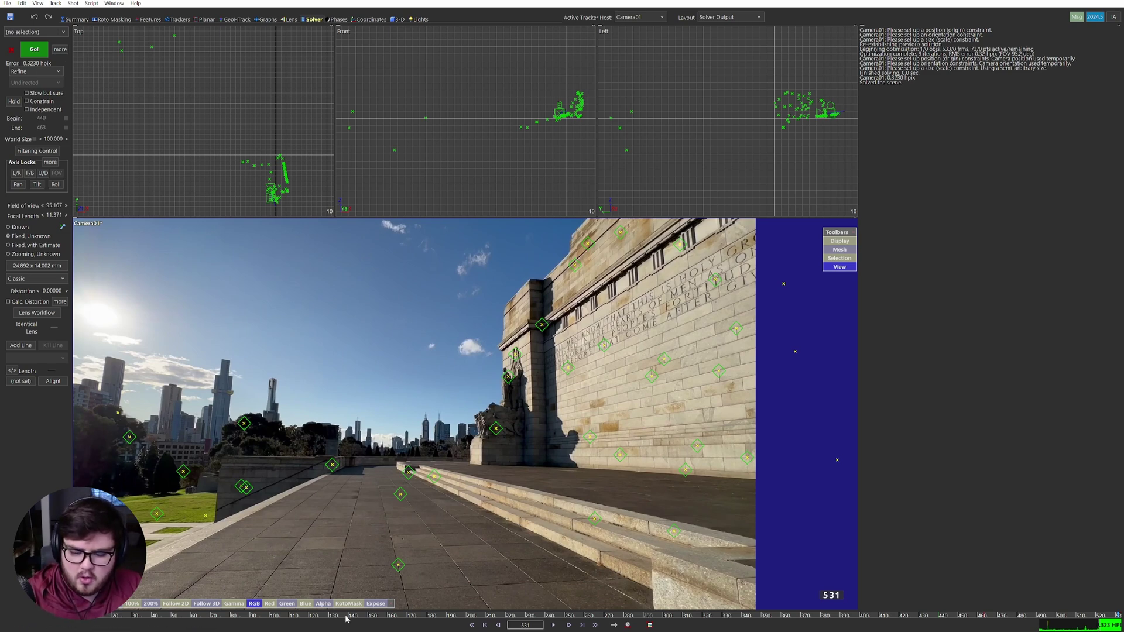
Switch to the 3-D room with the Perspective layout and lock the view to the solved camera.
left_click(219, 616)
left_click_drag(219, 615, 204, 616)
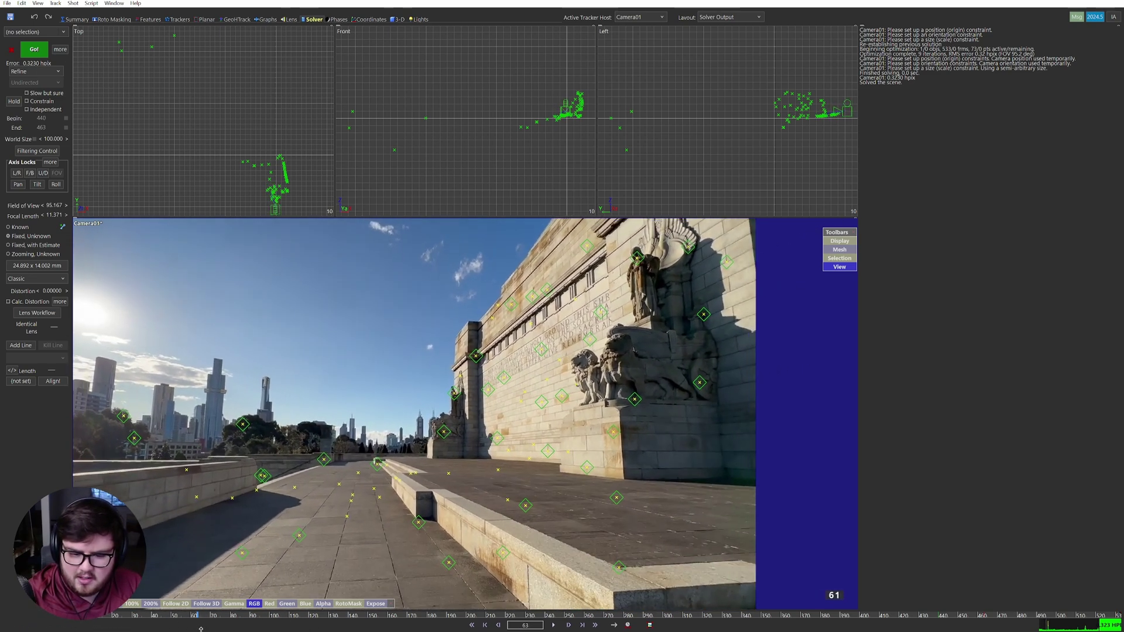
middle_click_drag(367, 483, 450, 473)
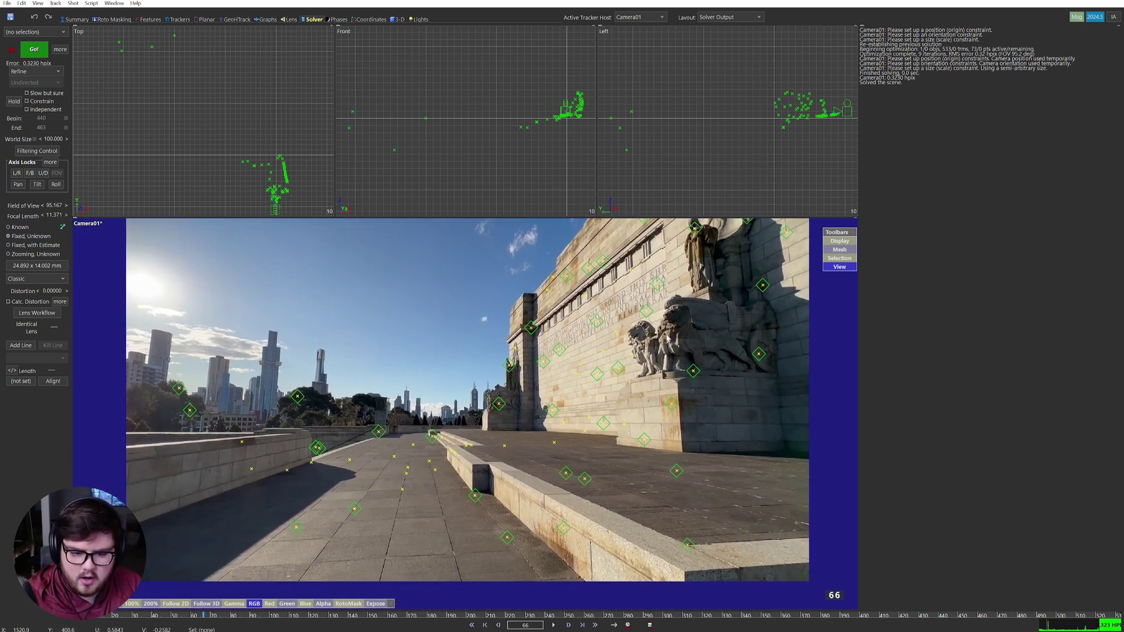
left_click(350, 616)
left_click_drag(349, 617, 421, 616)
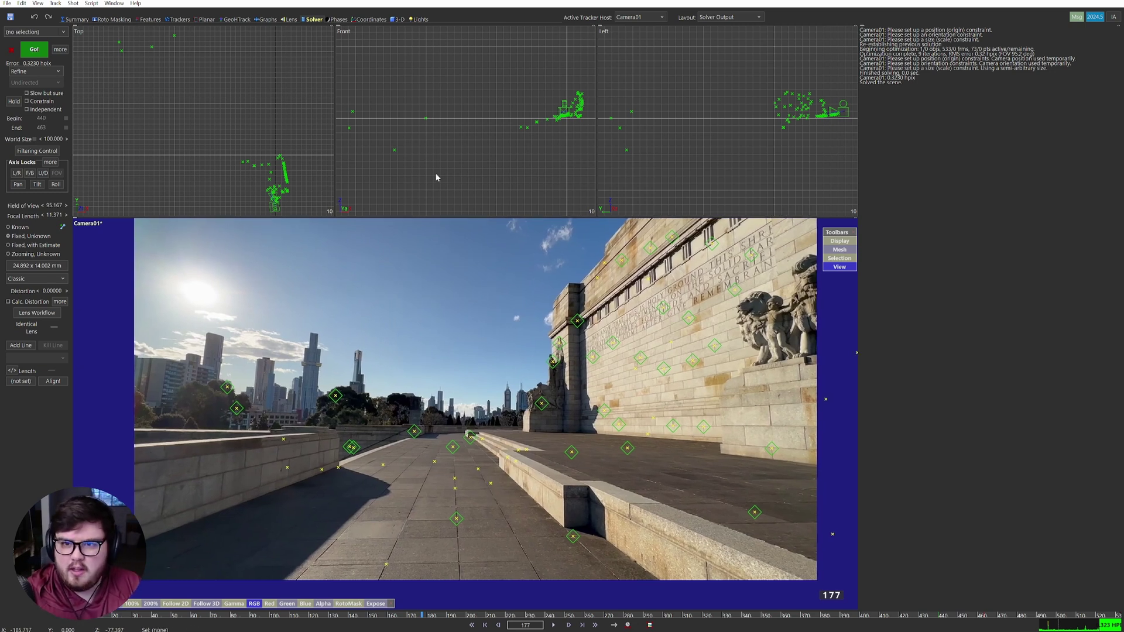
left_click(400, 21)
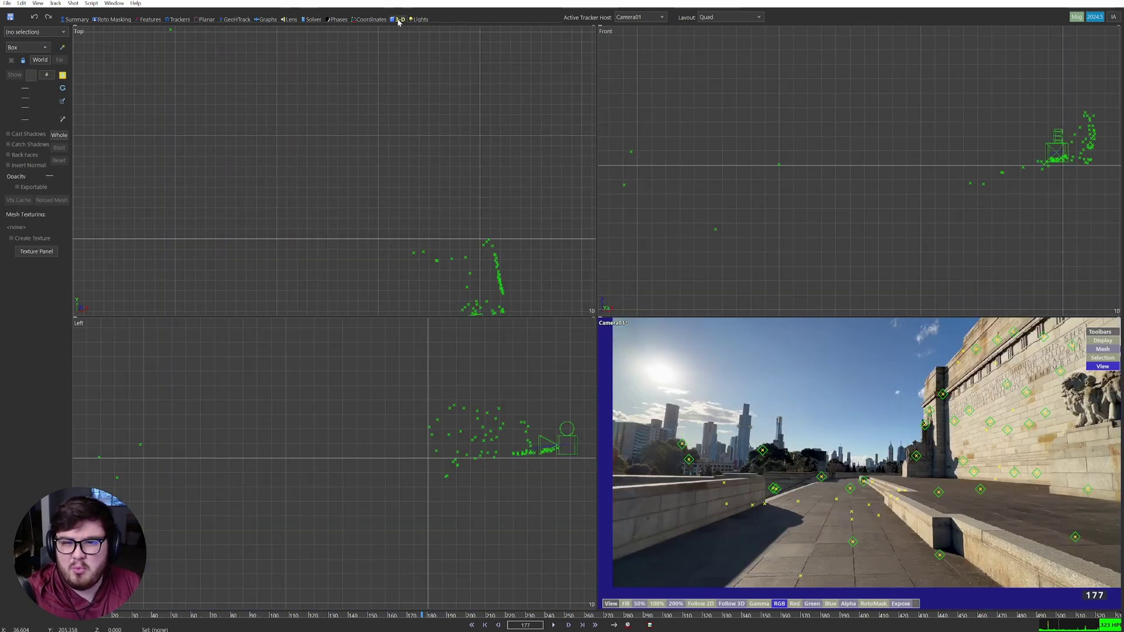
left_click(358, 20)
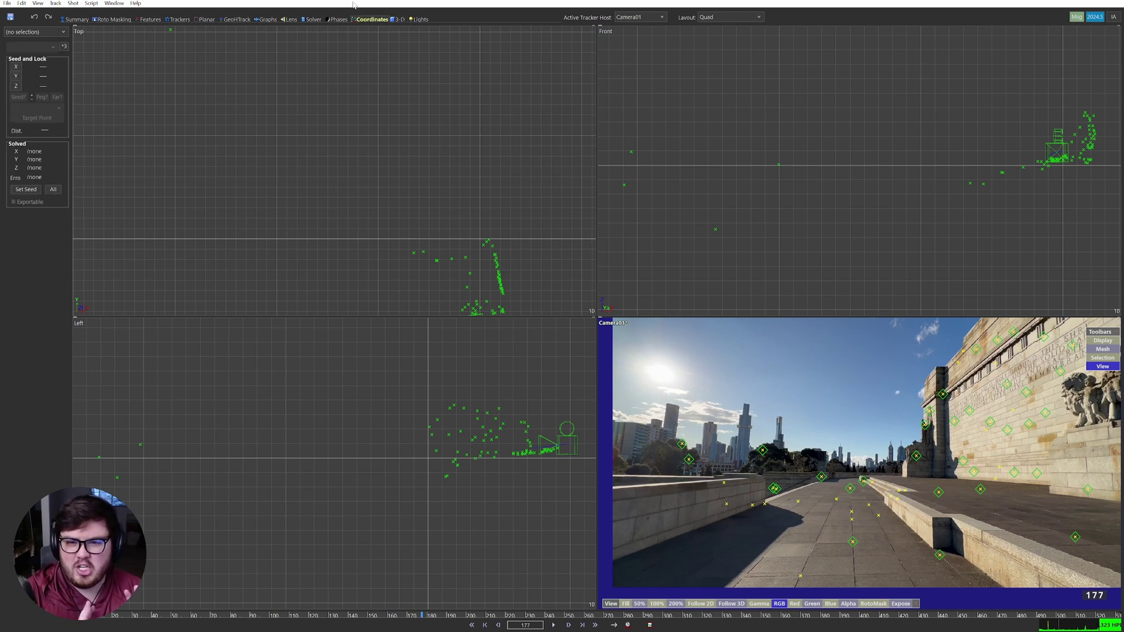
left_click(400, 20)
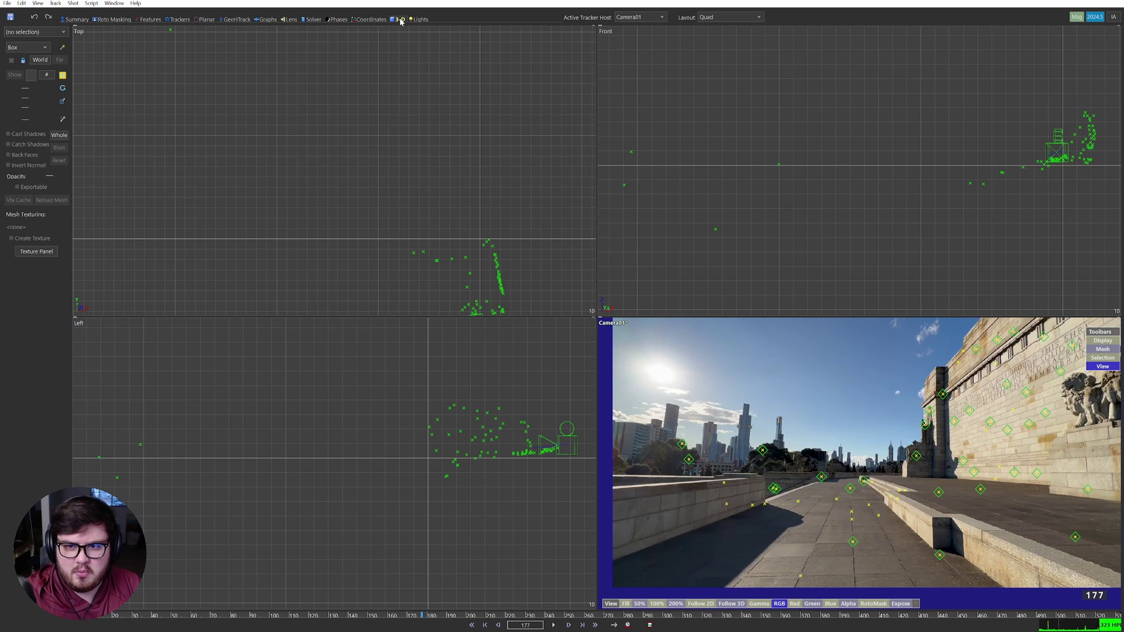
left_click(715, 17)
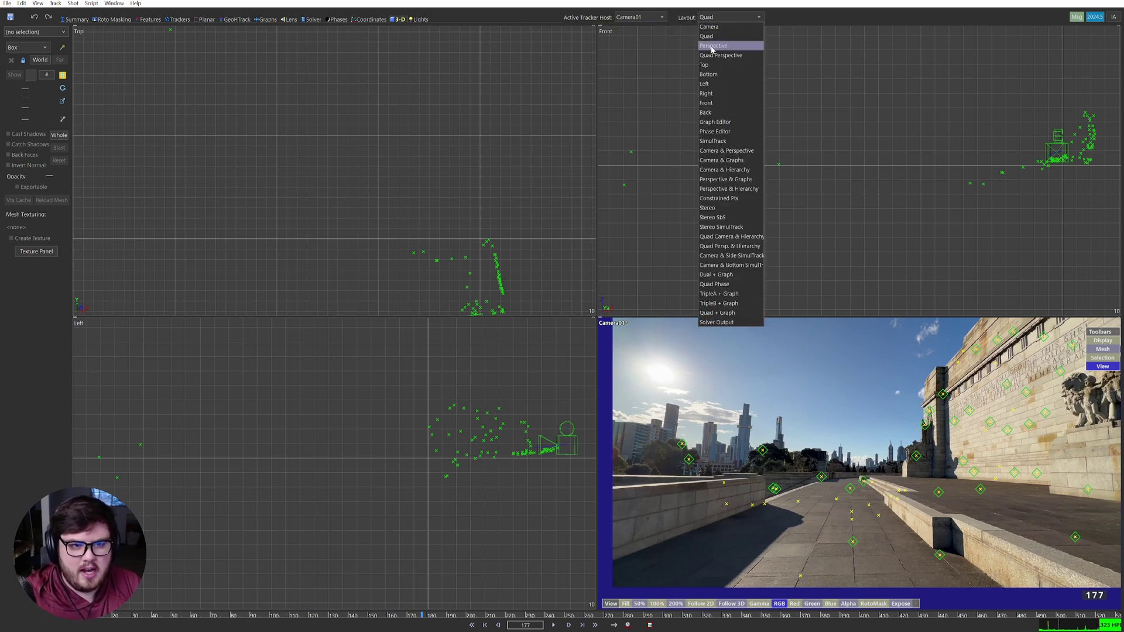
left_click(713, 46)
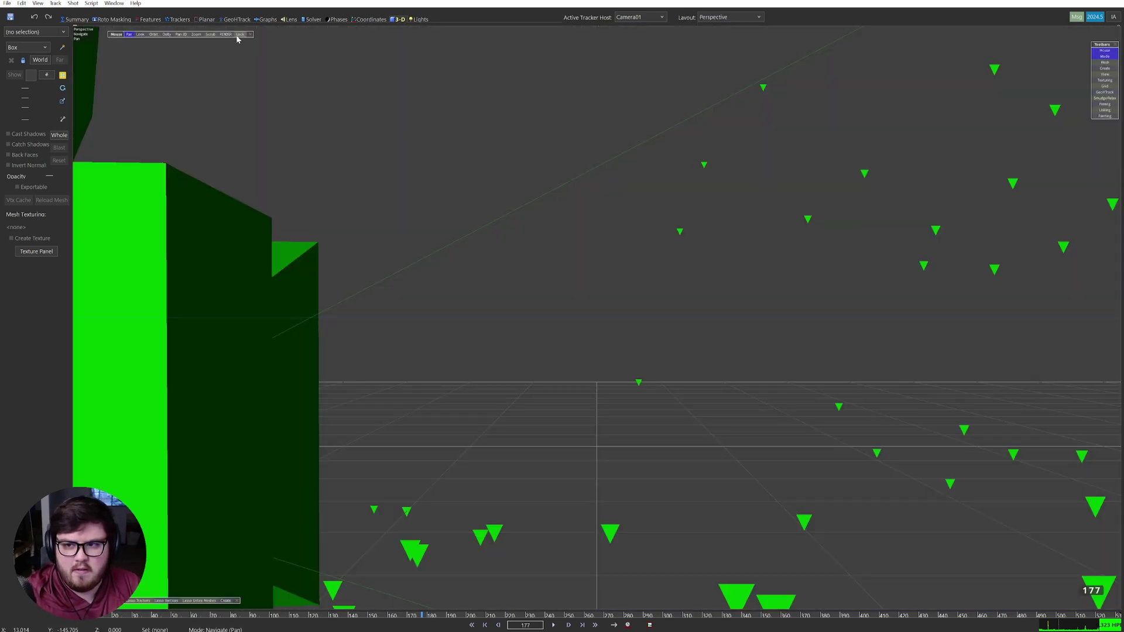
left_click(239, 34)
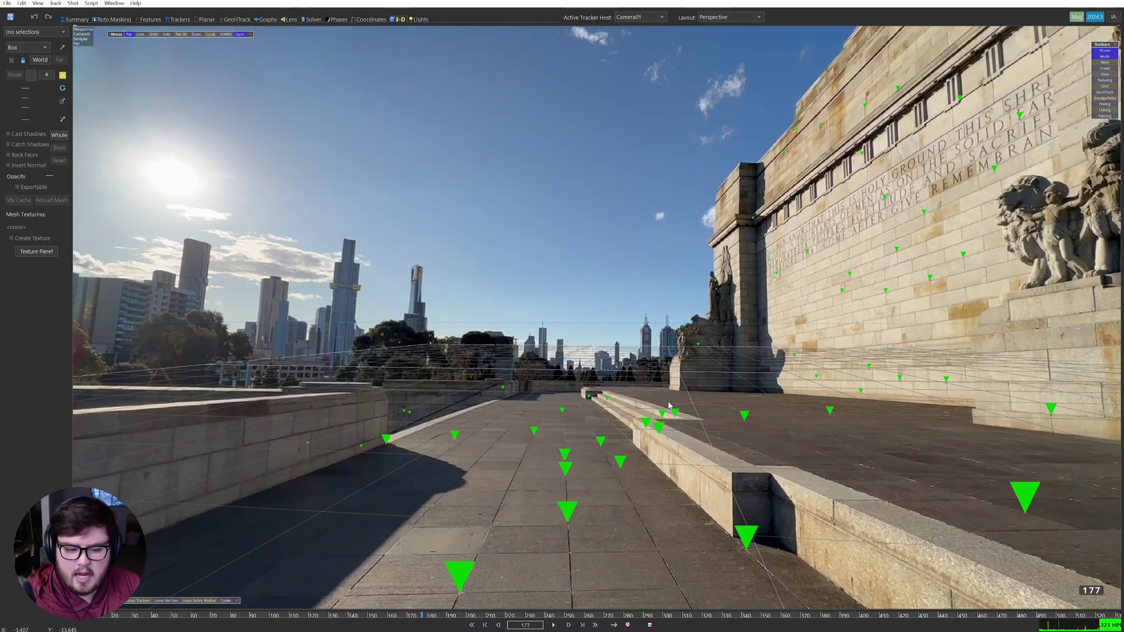
Open the Grid toolbar and activate the Lasso Trackers tool with the shot at frame 66.
left_click_drag(367, 621, 339, 627)
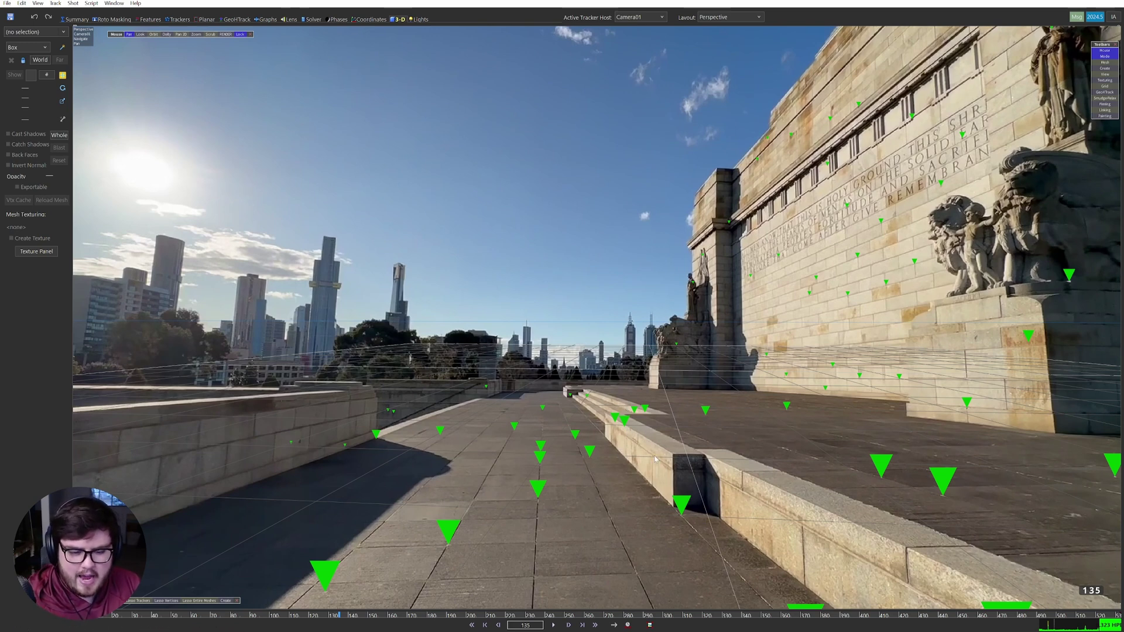
mouse_move(630, 420)
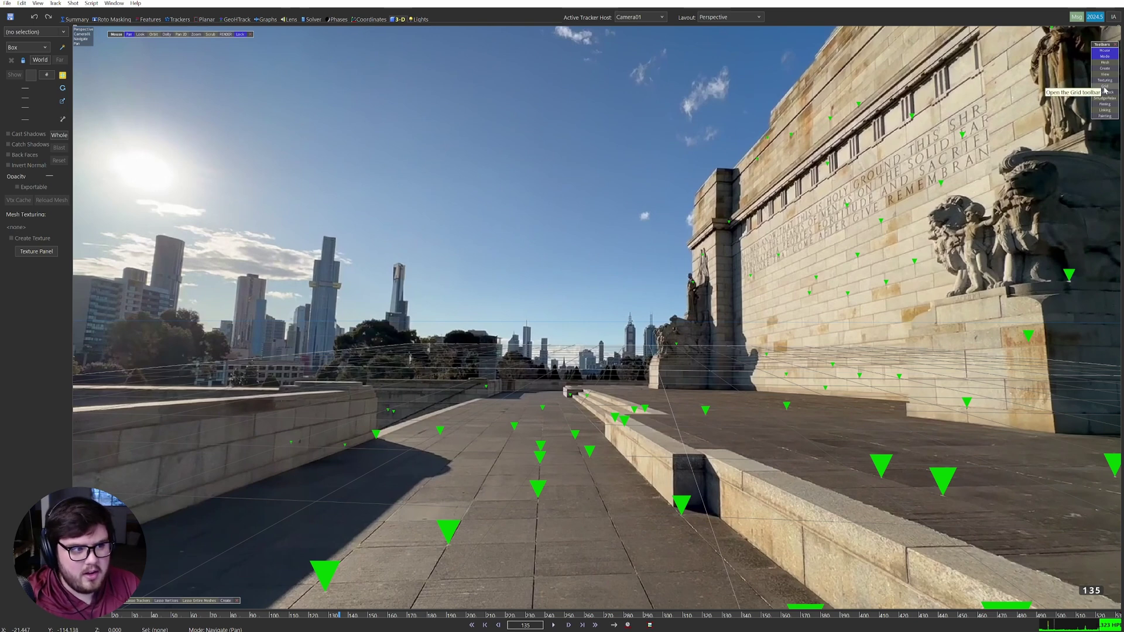
left_click(1105, 87)
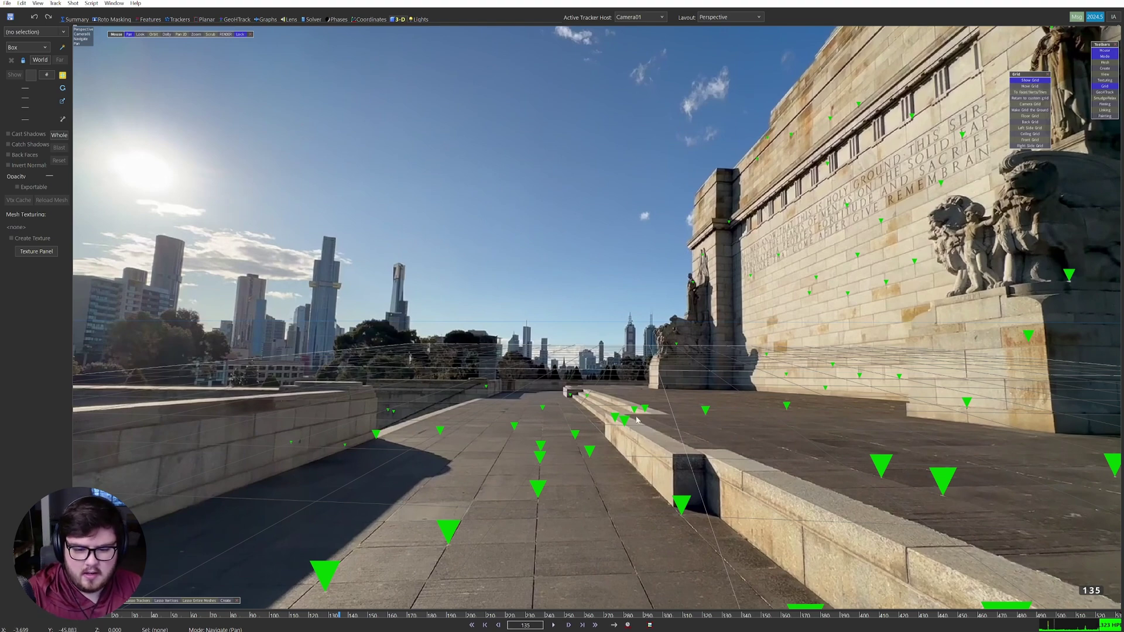
left_click_drag(435, 595, 339, 572)
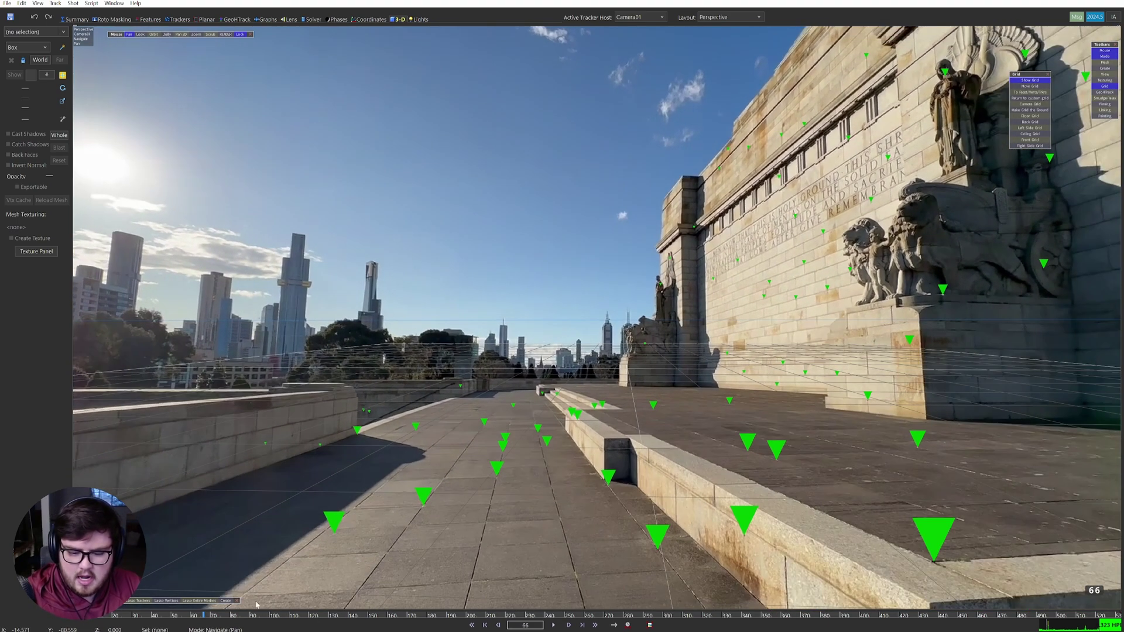
left_click(132, 602)
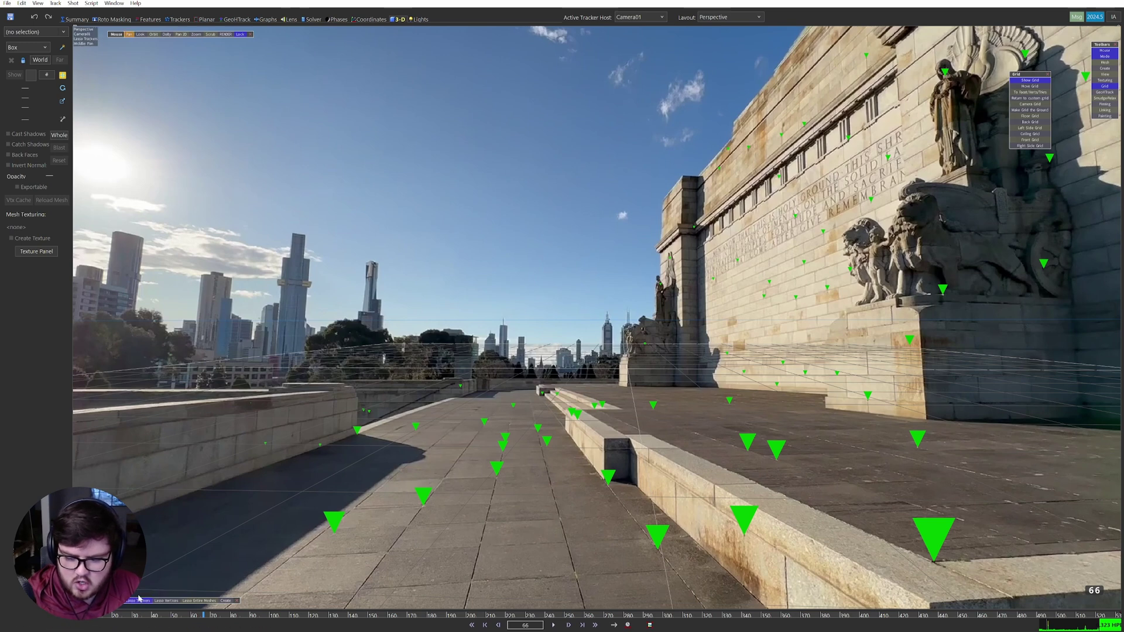
Select the twelve trackers lying on the walkway paving and align the grid to them.
mouse_move(469, 403)
left_mouse_down()
mouse_move(535, 451)
mouse_move(544, 491)
left_mouse_up()
left_click(498, 495)
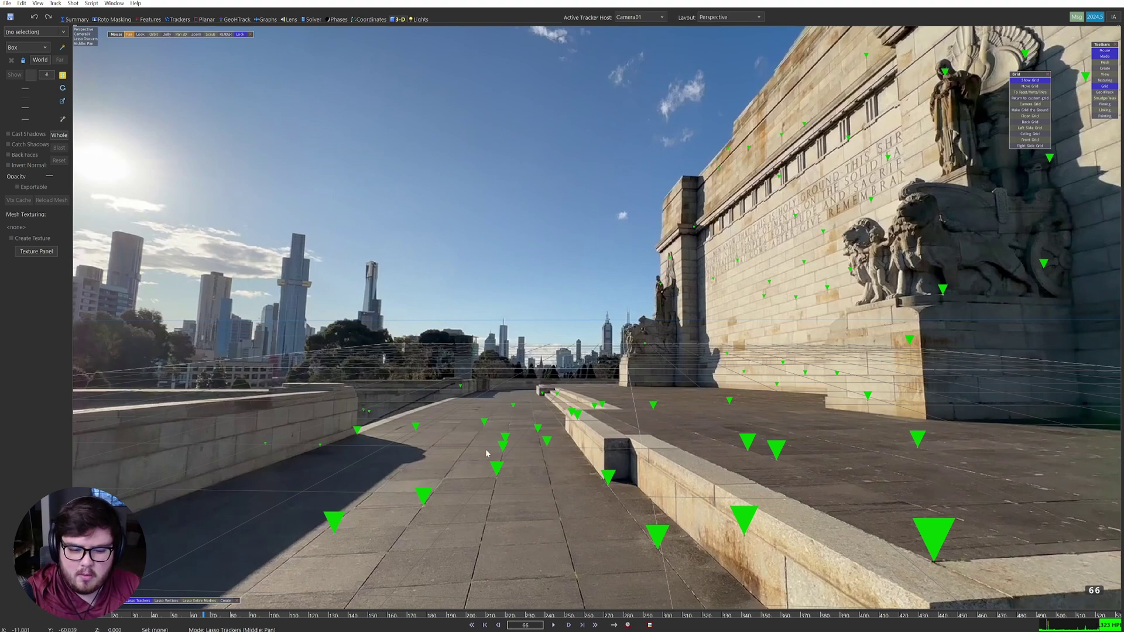
mouse_move(527, 391)
left_mouse_down()
mouse_move(550, 484)
mouse_move(532, 501)
mouse_move(465, 413)
left_mouse_up()
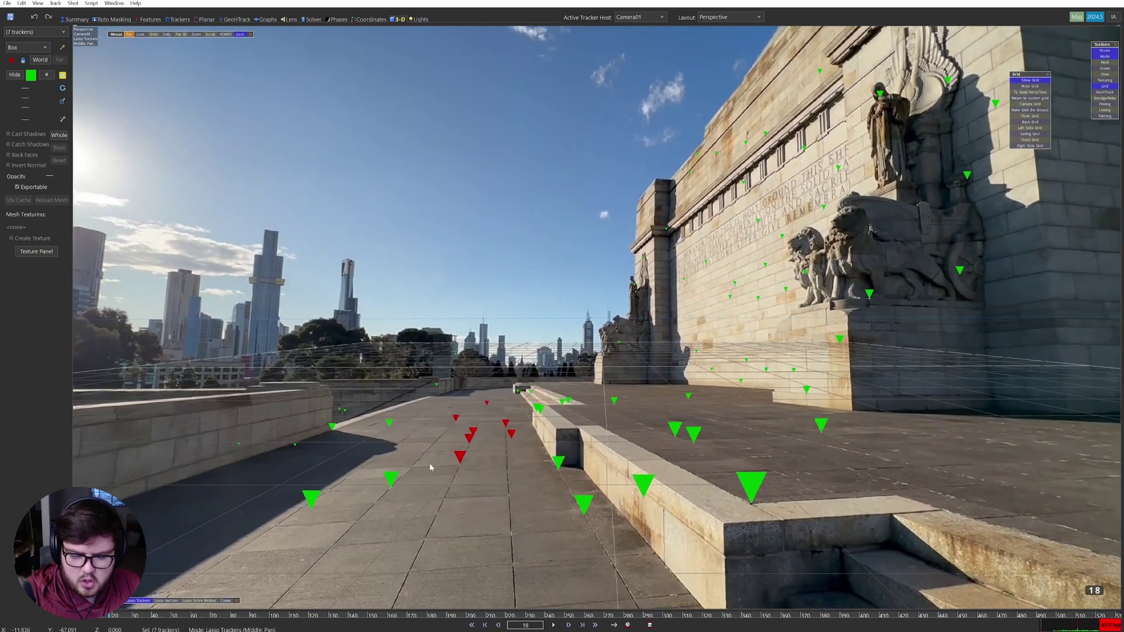
mouse_move(419, 465)
left_mouse_down("shift")
mouse_move(404, 410)
mouse_move(300, 477)
mouse_move(404, 477)
left_mouse_up("shift")
left_click(558, 463, "shift")
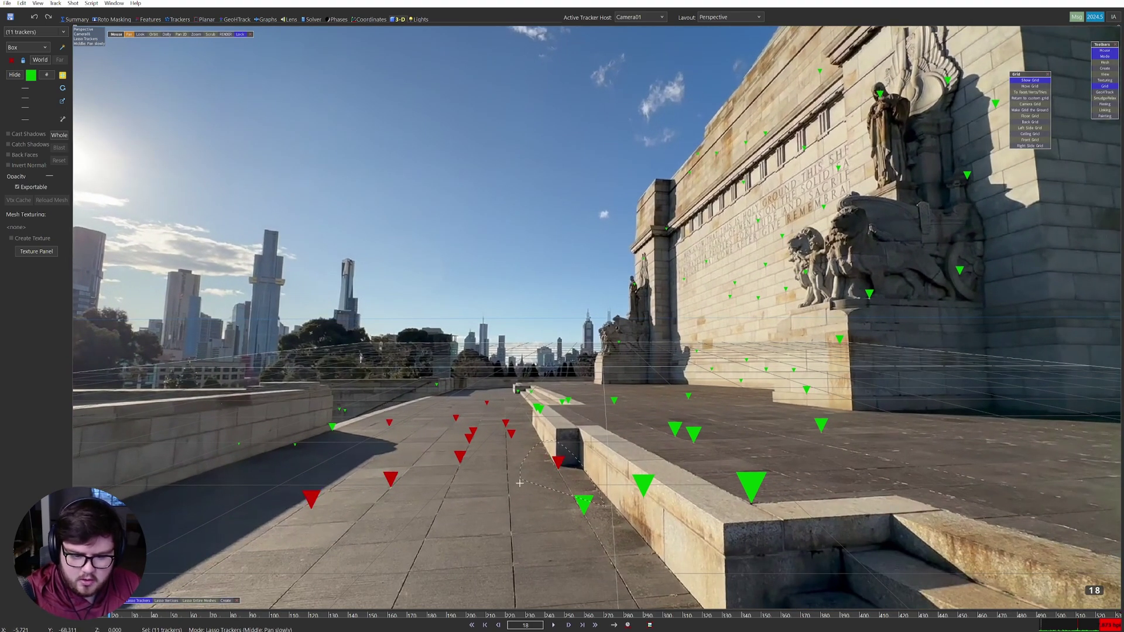
left_click(584, 503, "shift")
left_click_drag(453, 618, 162, 615)
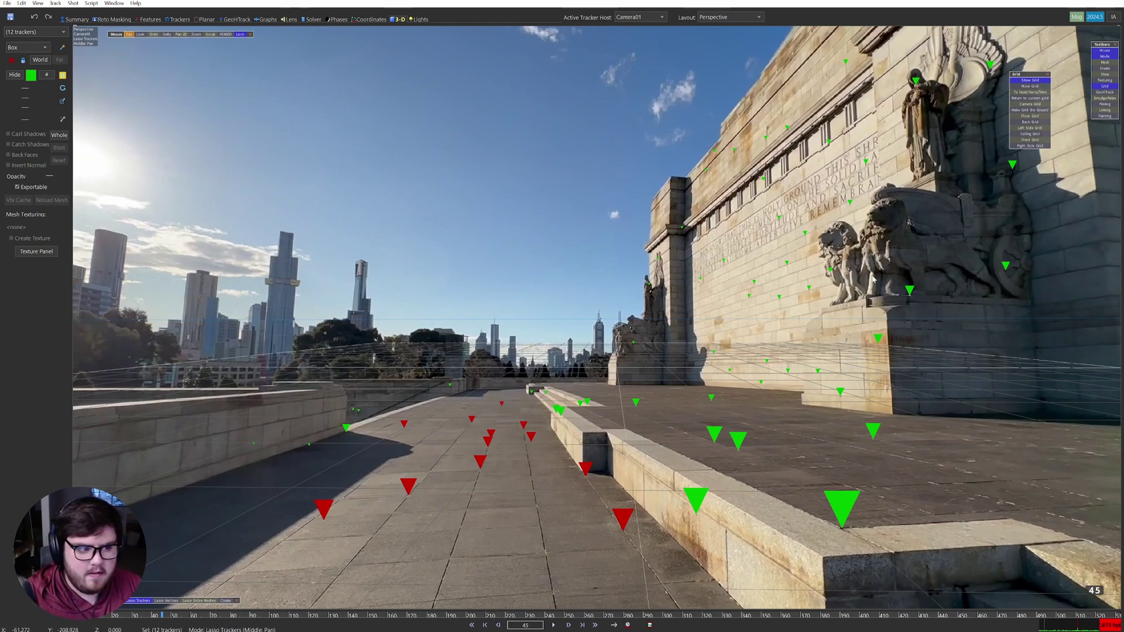
left_click(1030, 92)
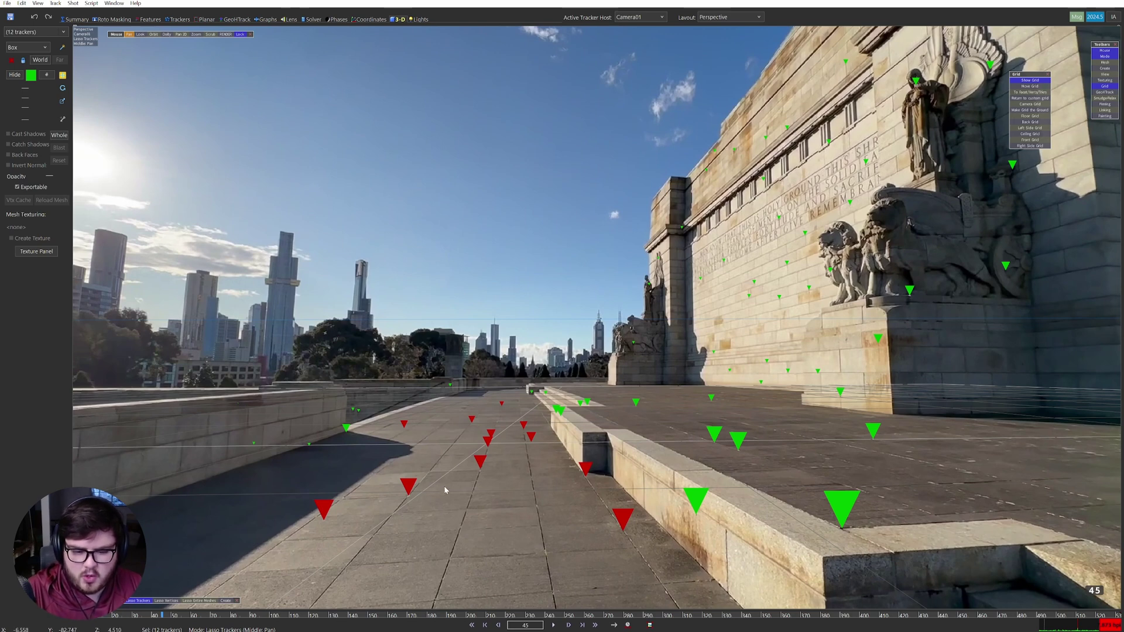
Select one near and one far tracker along the walkway's centre and align the grid direction to them.
left_click(504, 481)
left_click(480, 461)
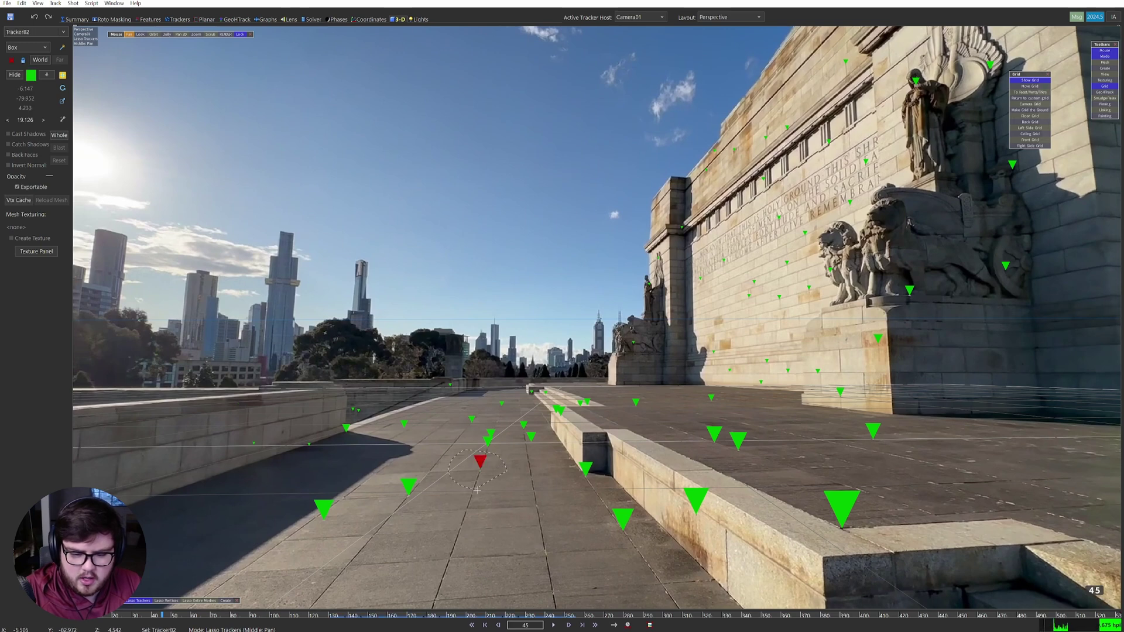
left_click(501, 404, "shift")
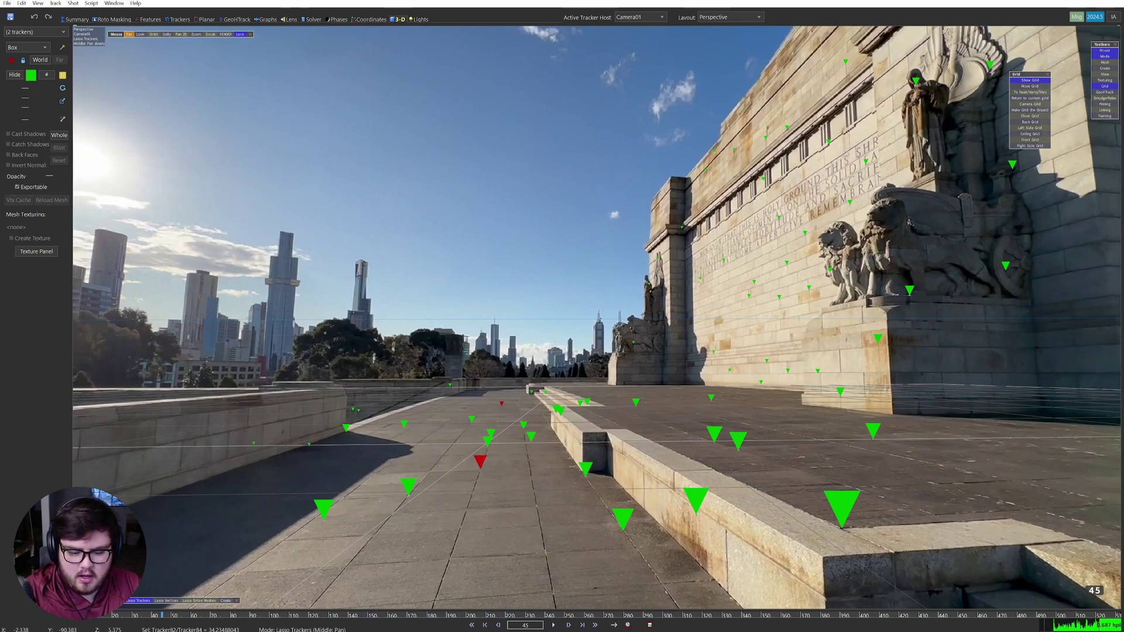
left_click(553, 624)
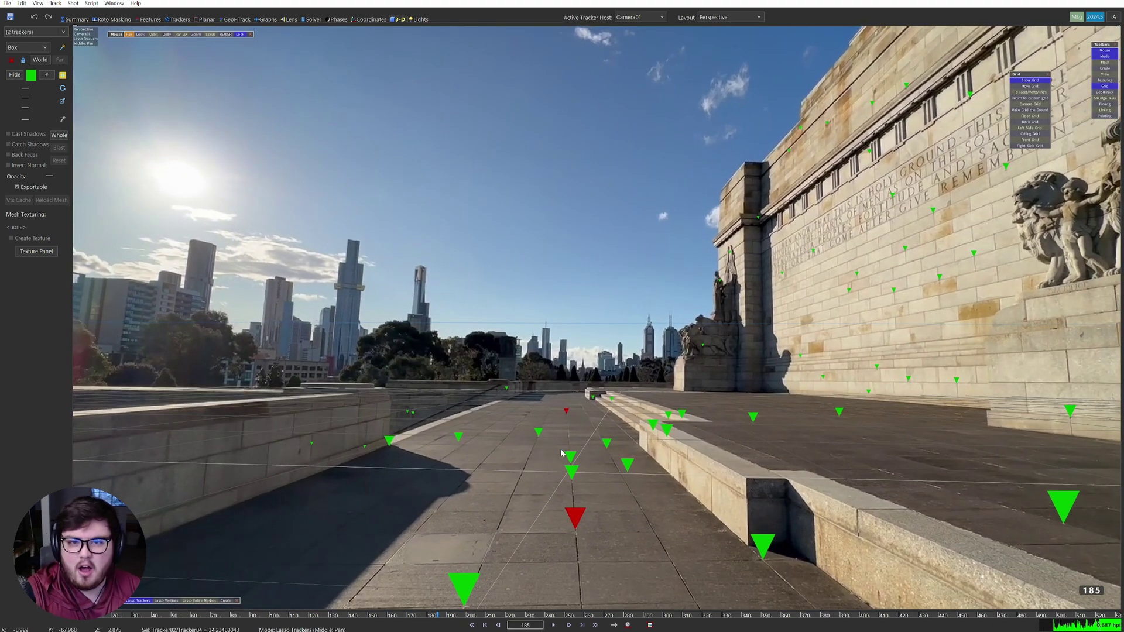
mouse_move(539, 601)
left_mouse_down()
mouse_move(486, 608)
mouse_move(411, 592)
left_mouse_up()
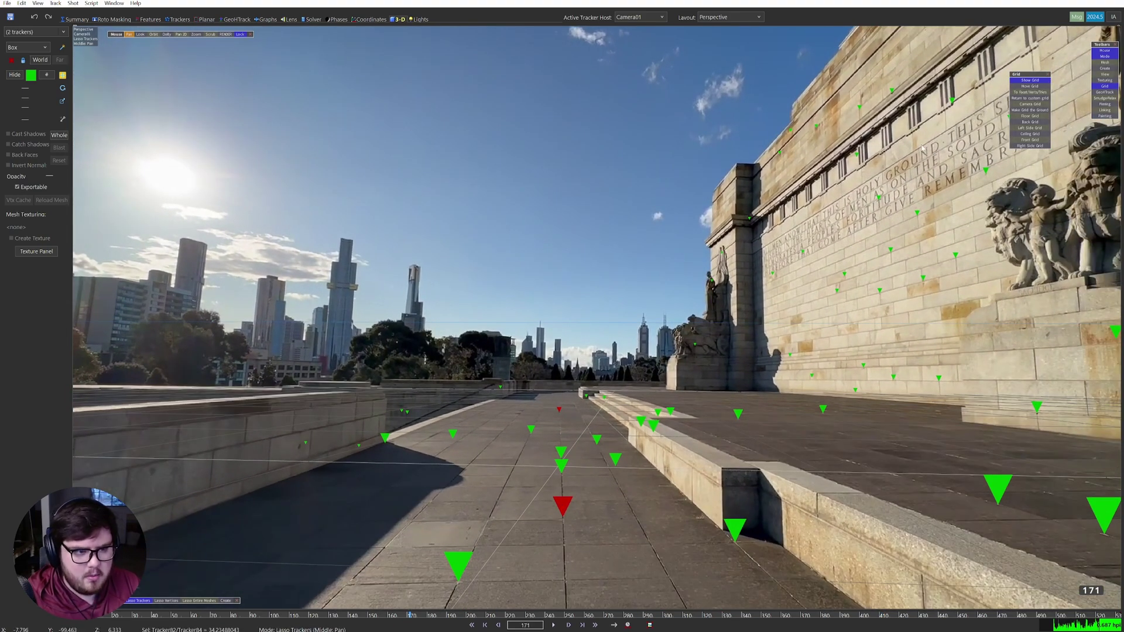
left_click(1036, 93)
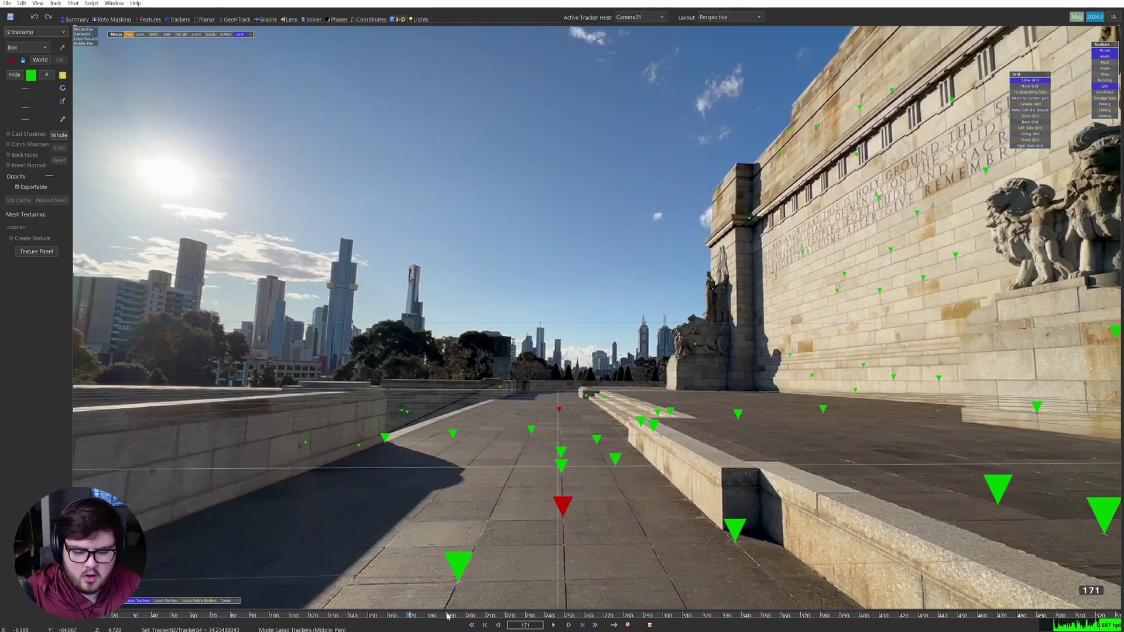
Centre the grid on the far walkway tracker alone and make the grid the ground plane.
left_click_drag(447, 616, 396, 594)
left_click(512, 513)
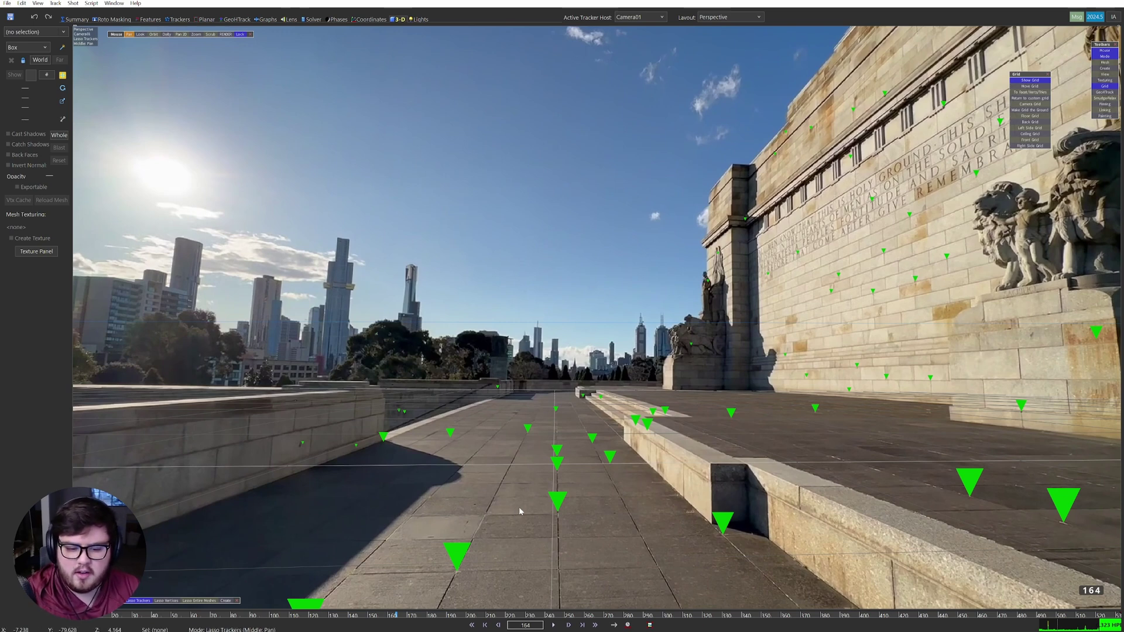
left_click_drag(512, 613, 646, 426)
left_click(592, 419)
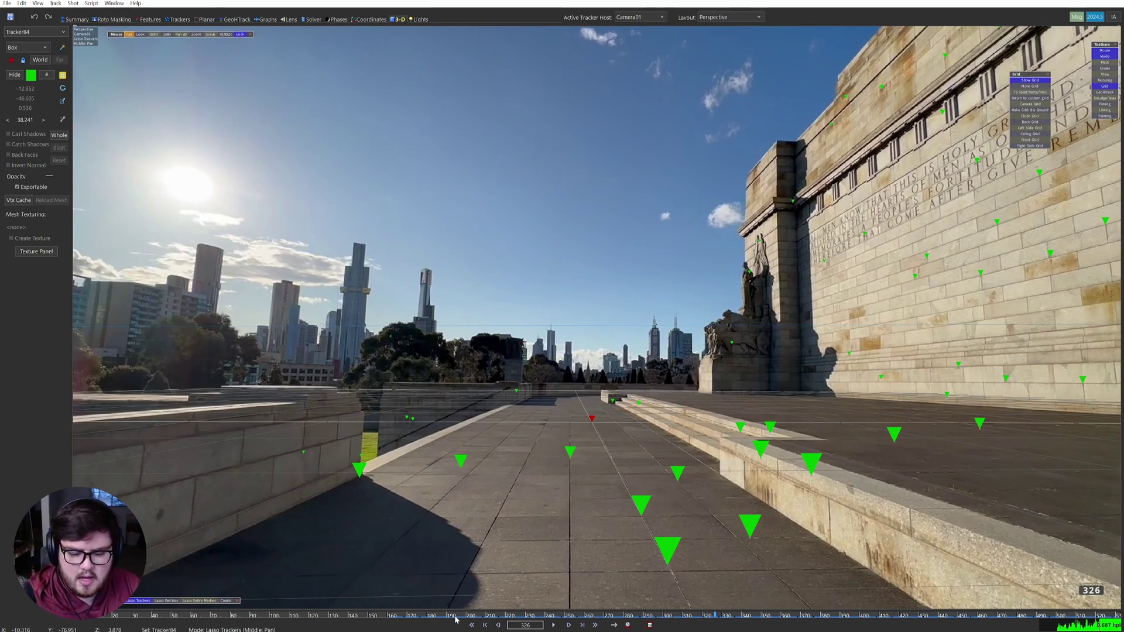
left_click_drag(455, 619, 417, 619)
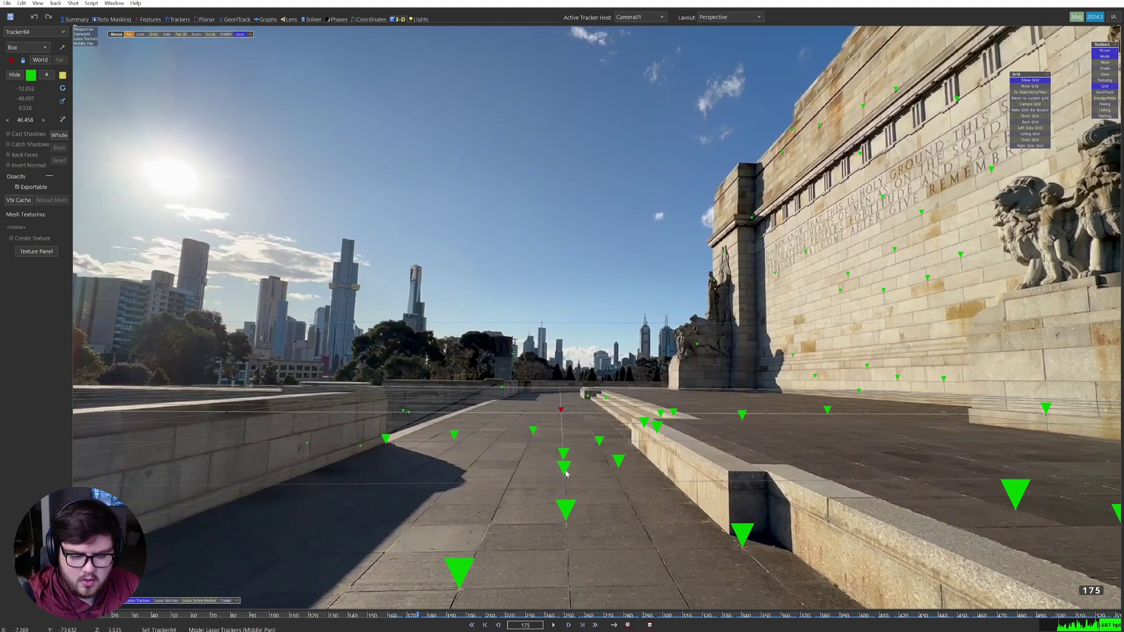
left_click_drag(429, 620, 747, 619)
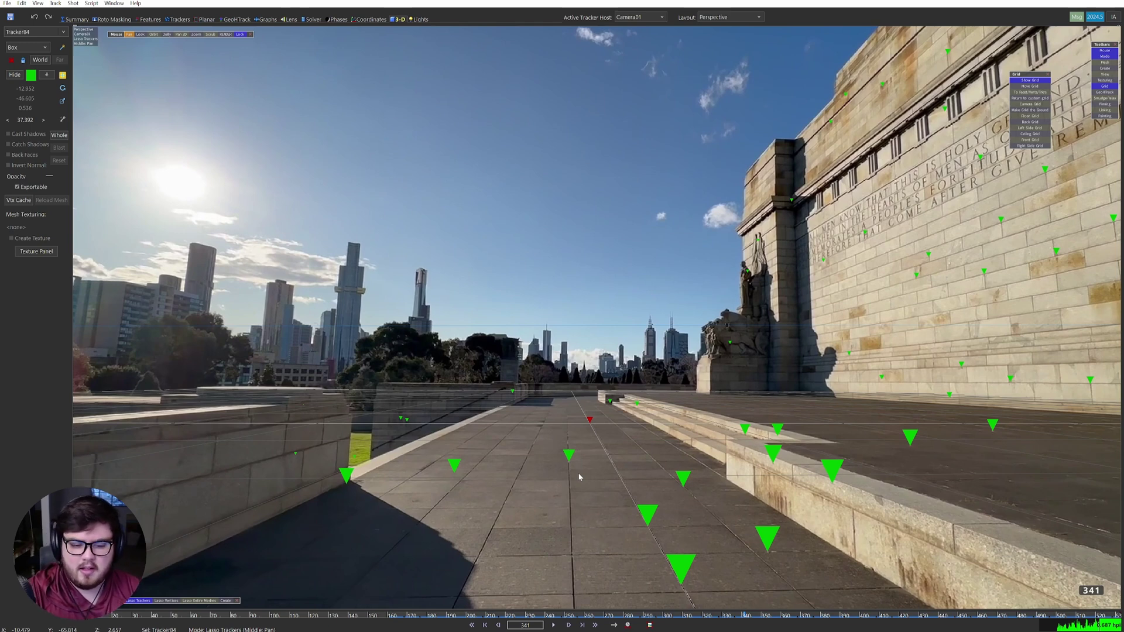
left_click(1030, 110)
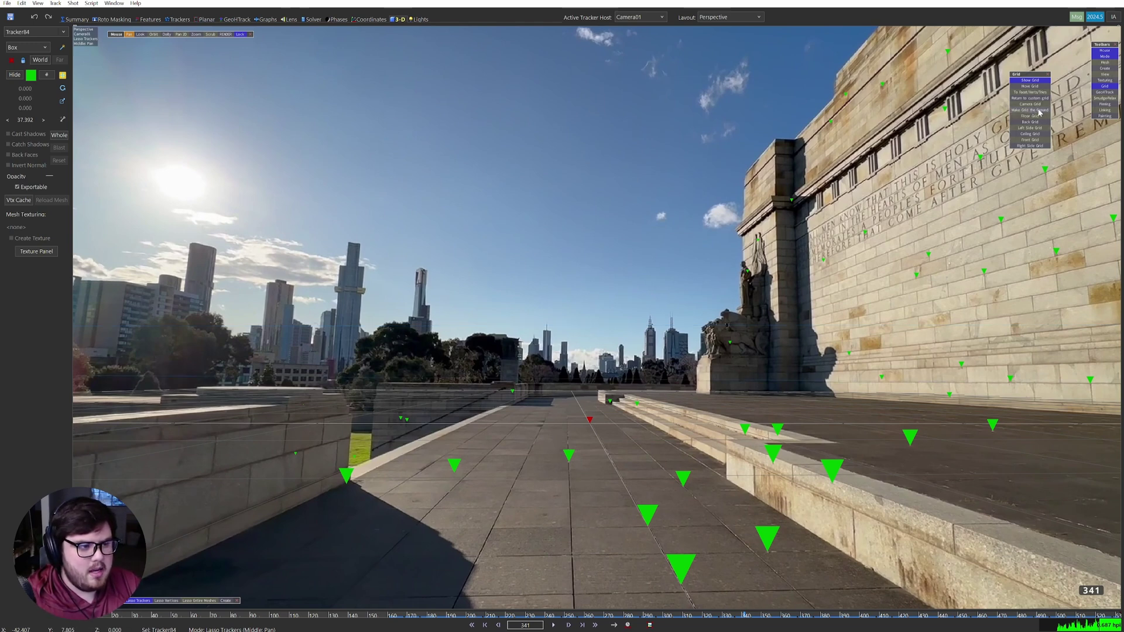
Switch to the Quad Perspective layout and examine the camera and trackers against the origin in the Top view.
left_click(715, 21)
left_click(721, 56)
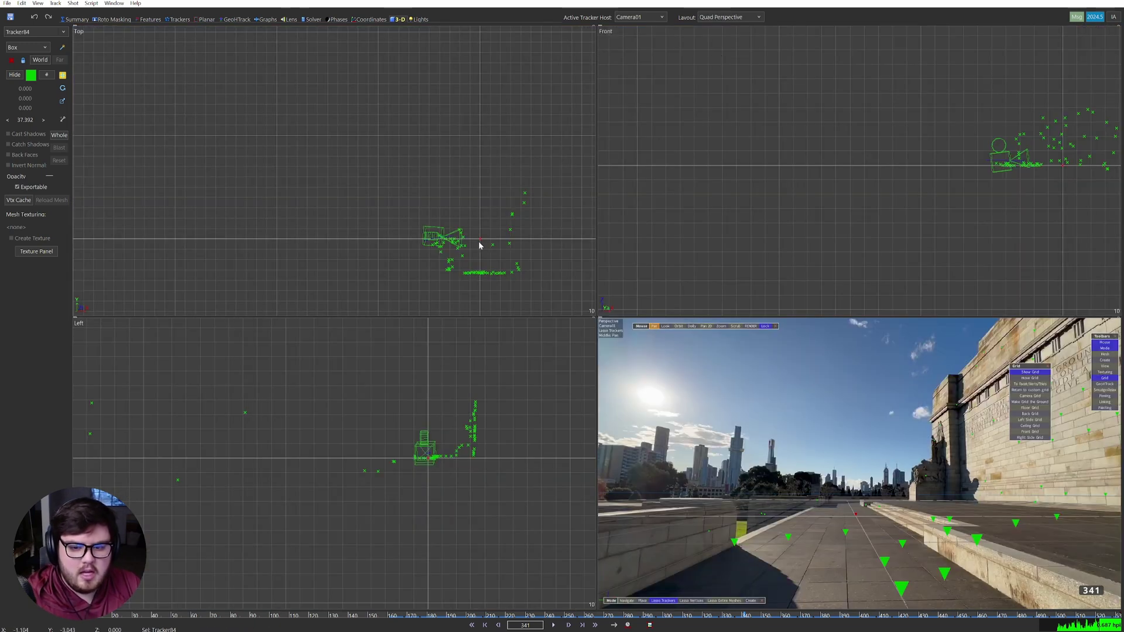
scroll(489, 252, "up", 5)
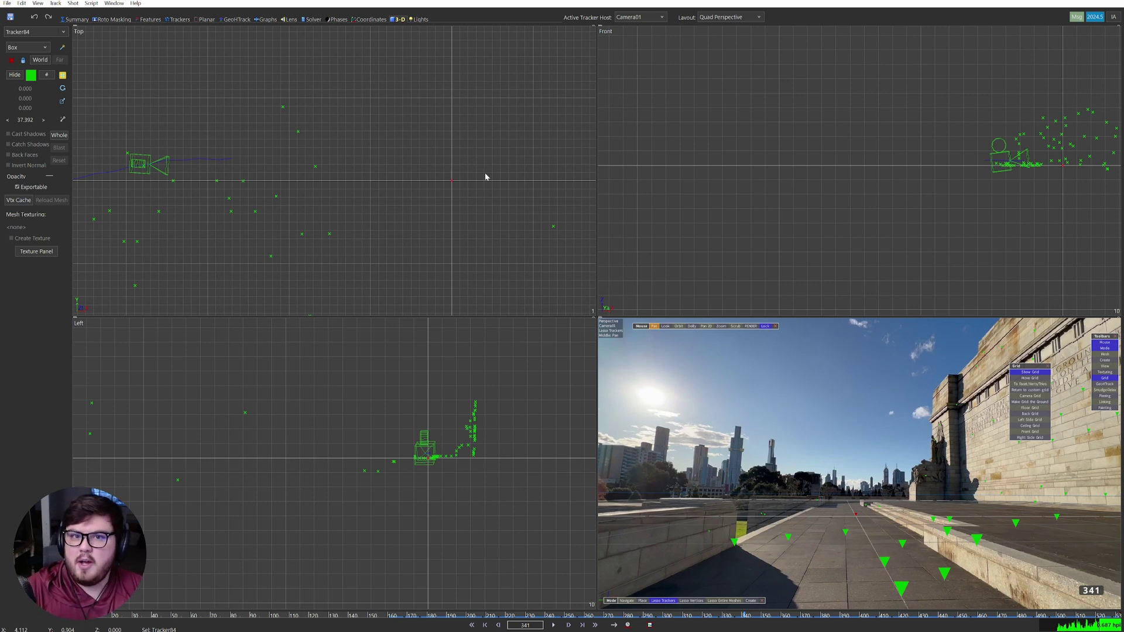
Export the solved scene as a Blender (Python) script named Camera_track_cam_v2 in the SynthEyes scripts folder, with Open in Blender enabled.
left_click(7, 3)
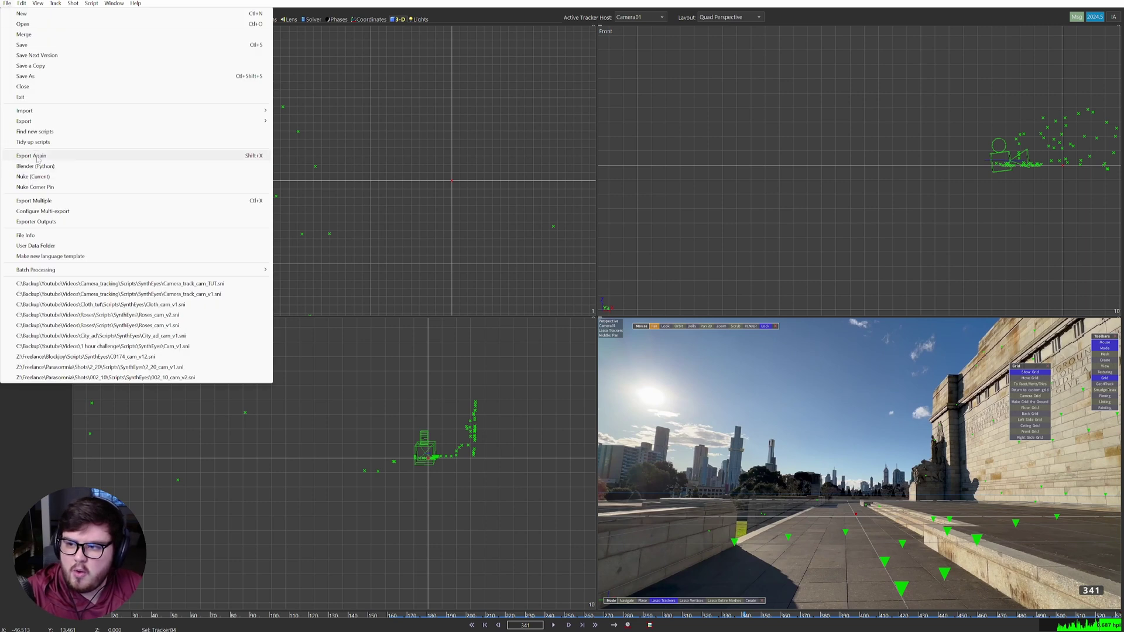
mouse_move(234, 121)
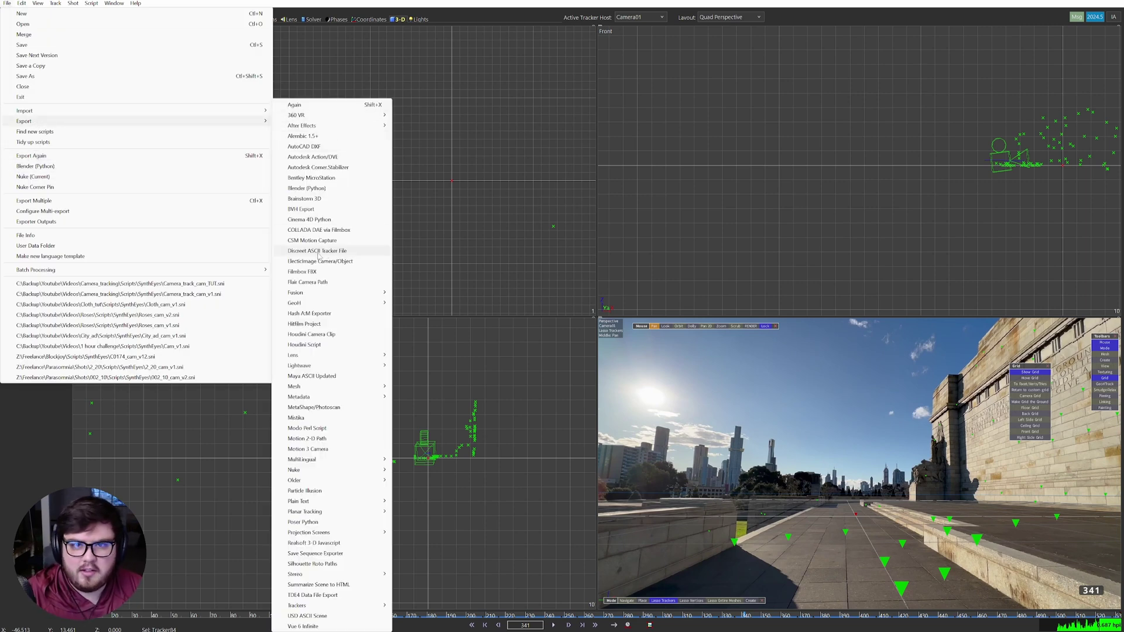
left_click(299, 189)
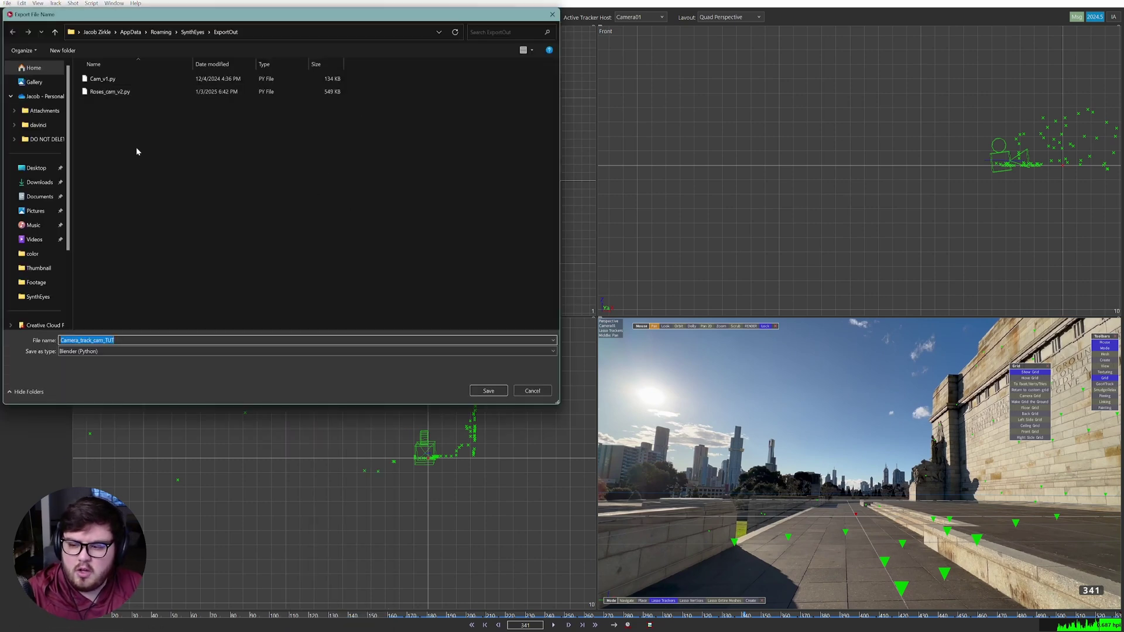
left_click(29, 97)
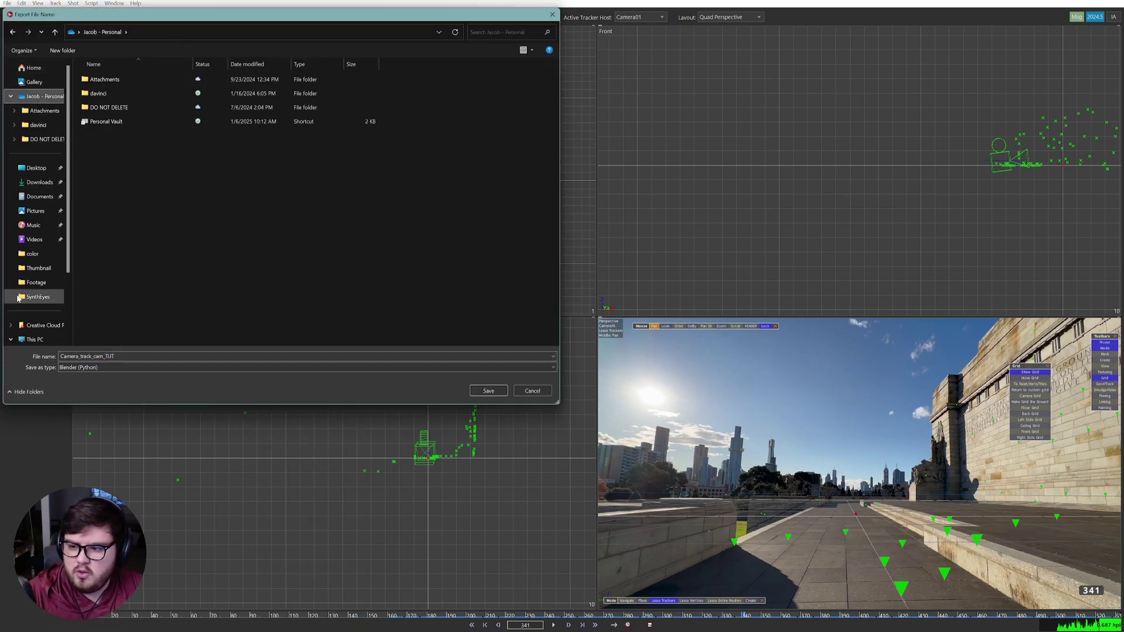
left_click(18, 297)
left_click(486, 392)
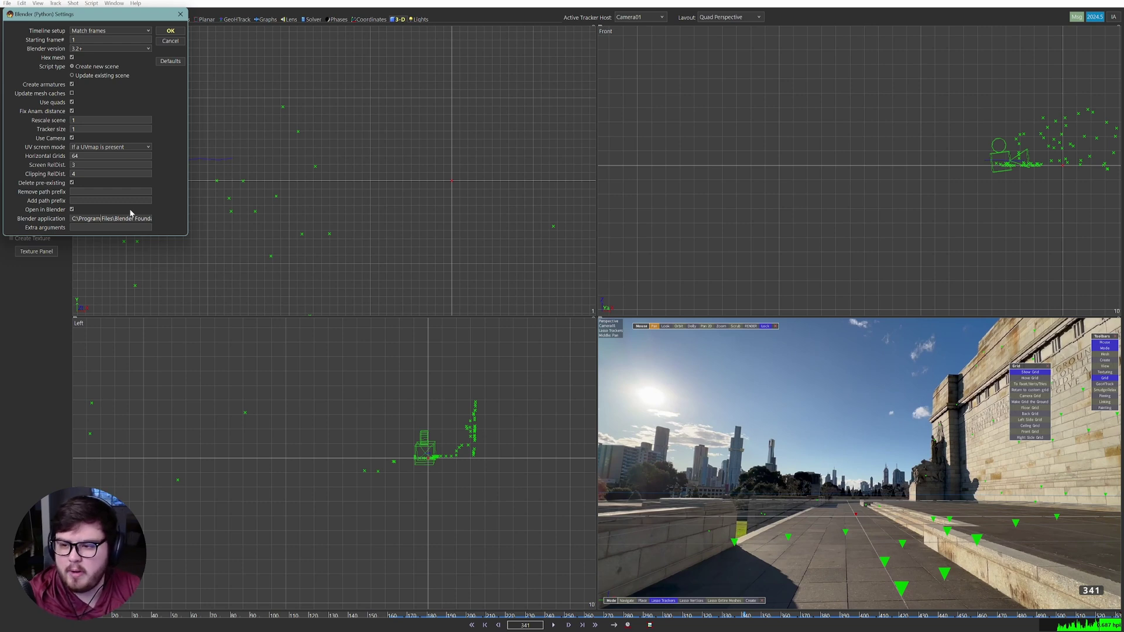
left_click(72, 218)
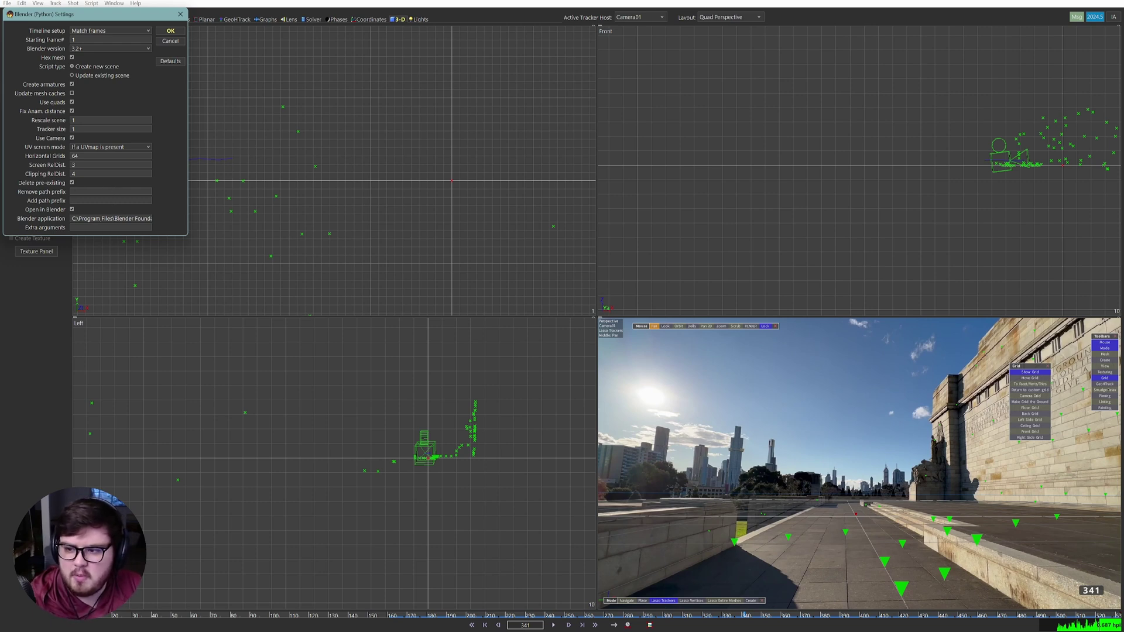
left_click(169, 34)
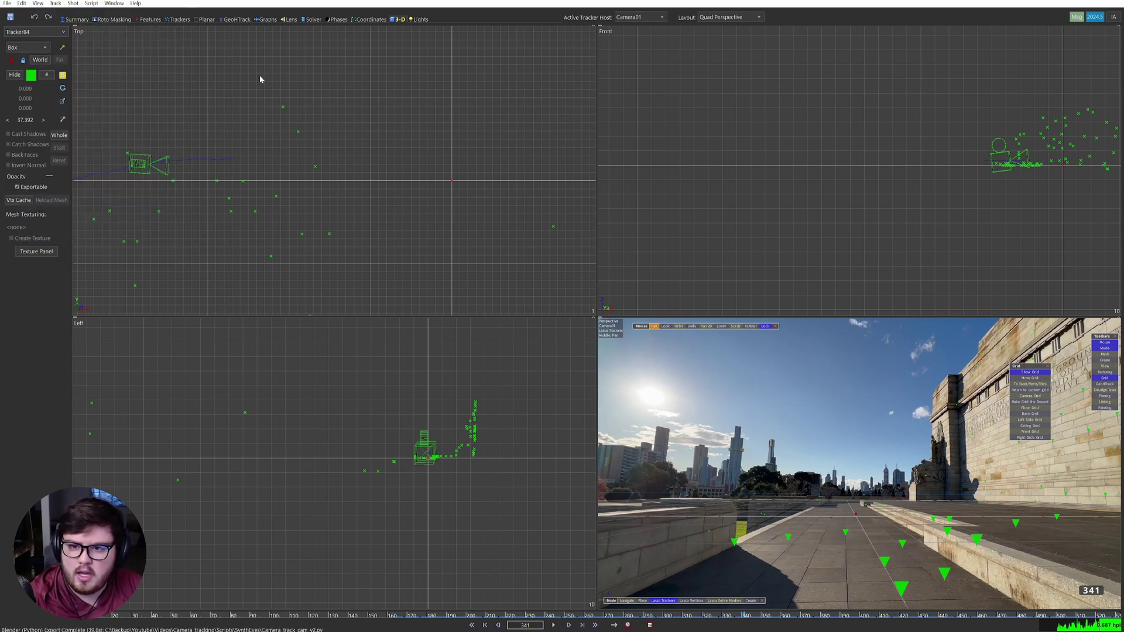
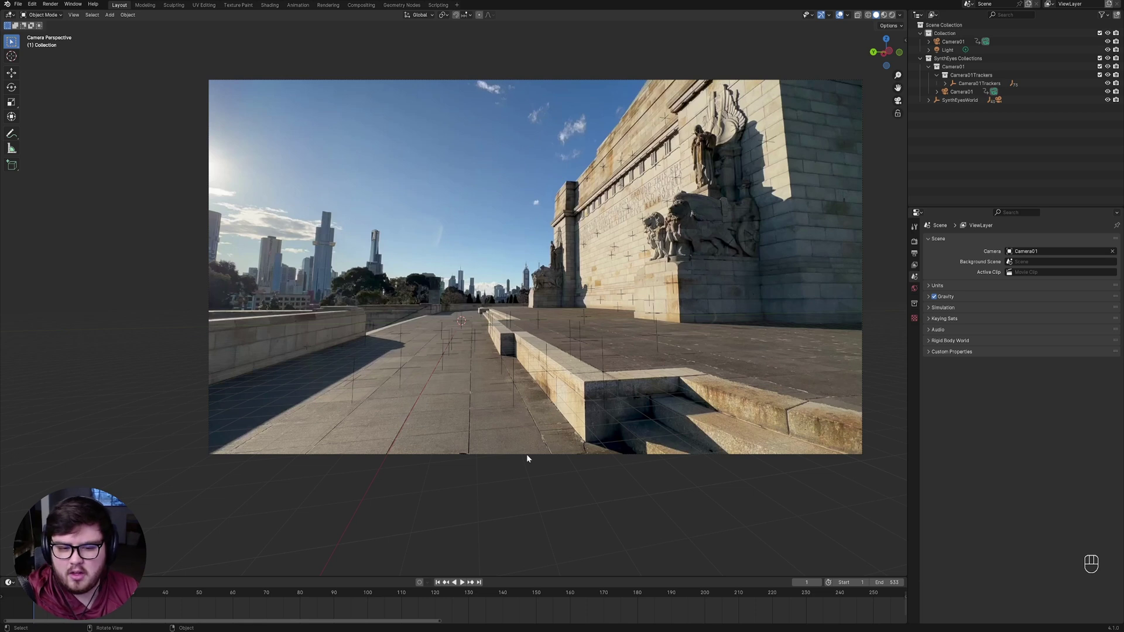
In Blender, save the scene and delete the collections Collection, SynthEyes Collections and Camera01 along with the Light object.
key("ctrl+s")
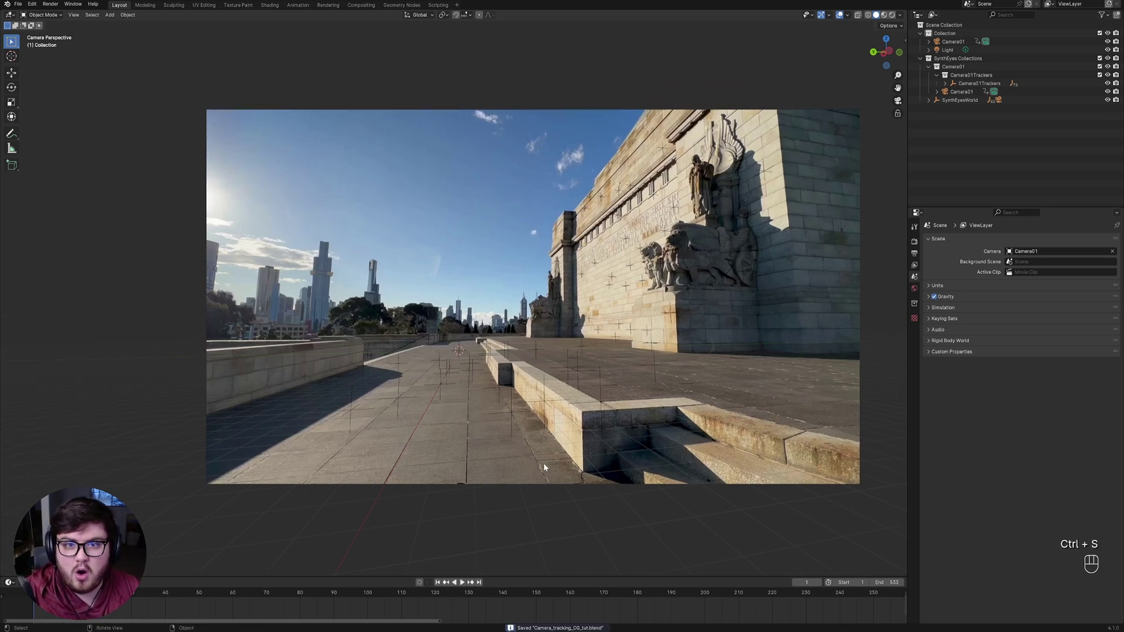
left_click(950, 34)
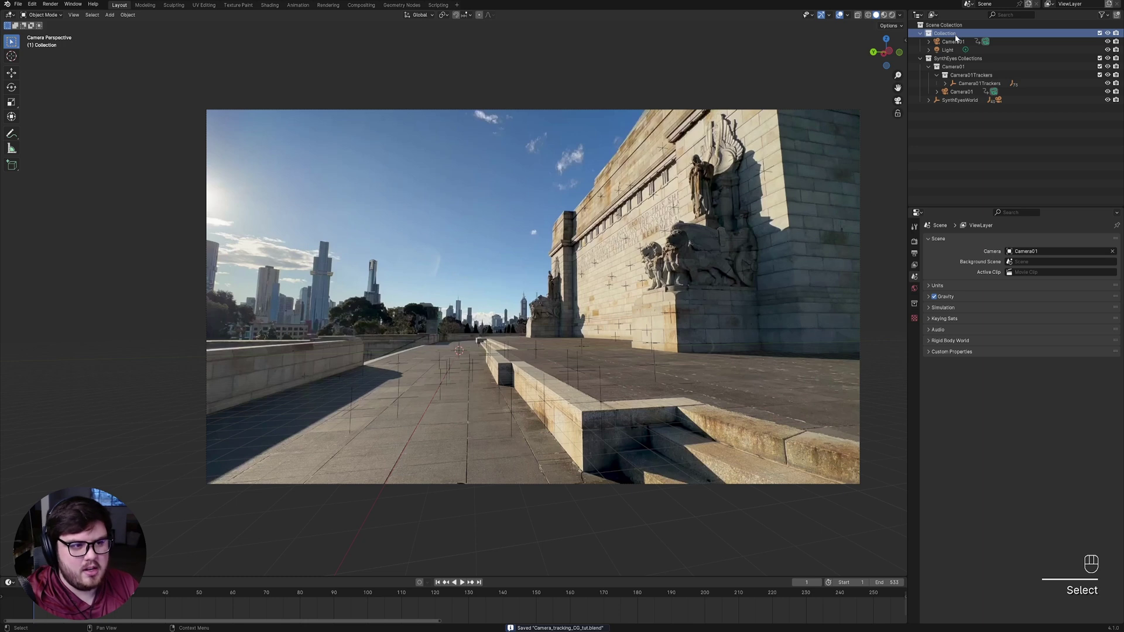
key("Delete")
left_click(952, 34)
key("Delete")
left_click(953, 34)
key("Delete")
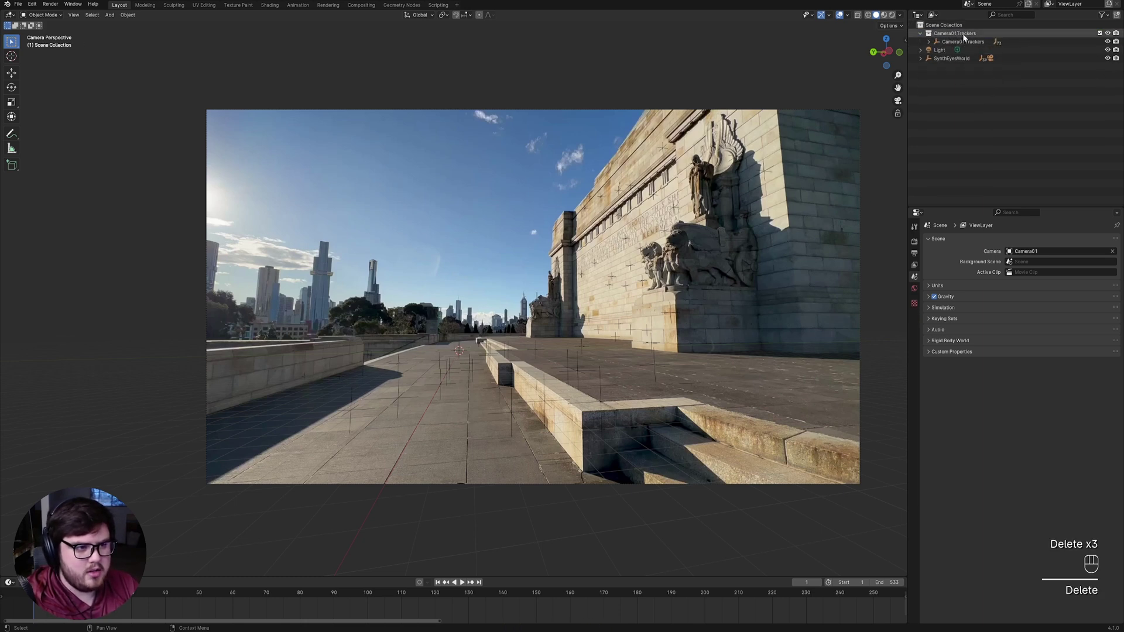
left_click(939, 51)
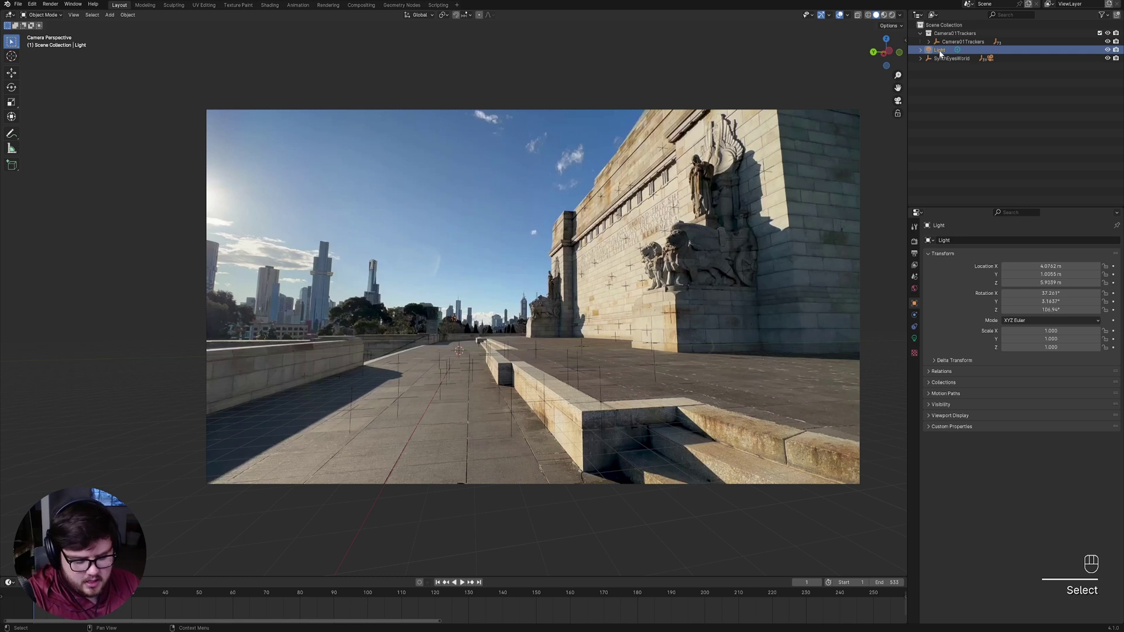
key("Delete")
middle_click_drag(679, 220, 673, 234, "shift")
Move SynthEyesWorld and its Camera01 into a new collection named Camera, and collapse both collections in the outliner.
left_click(920, 50)
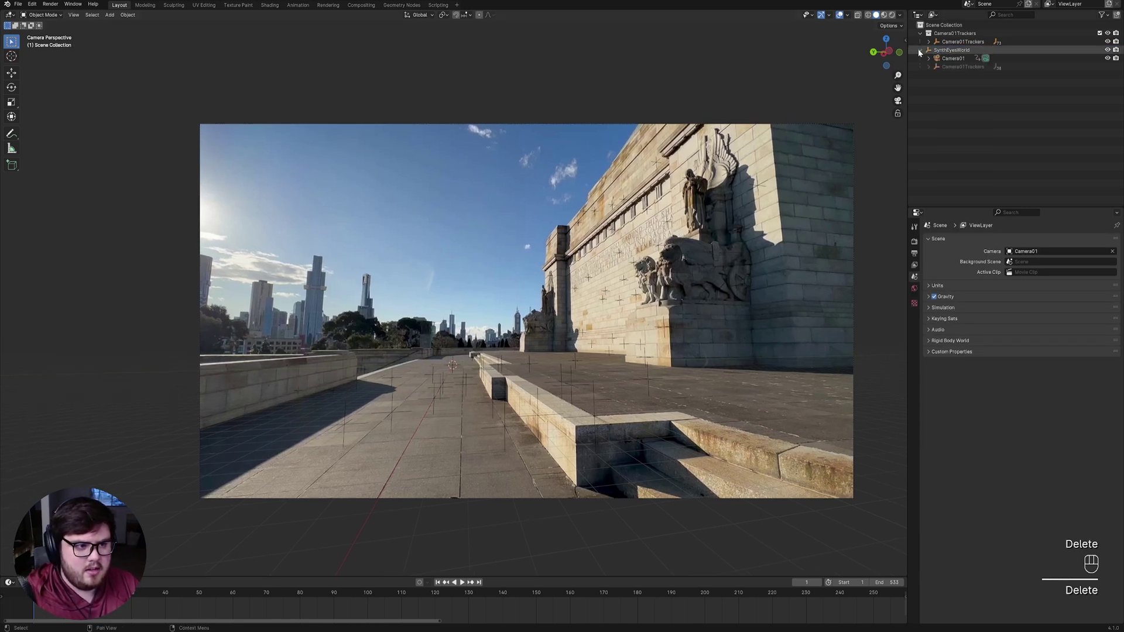
left_click(954, 59)
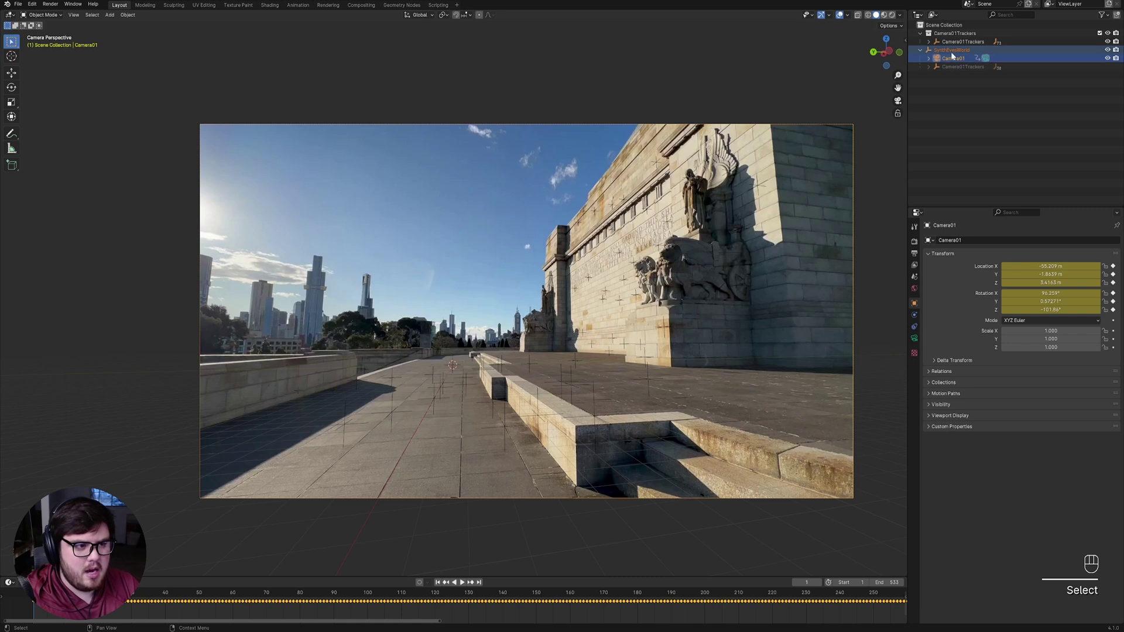
key("m")
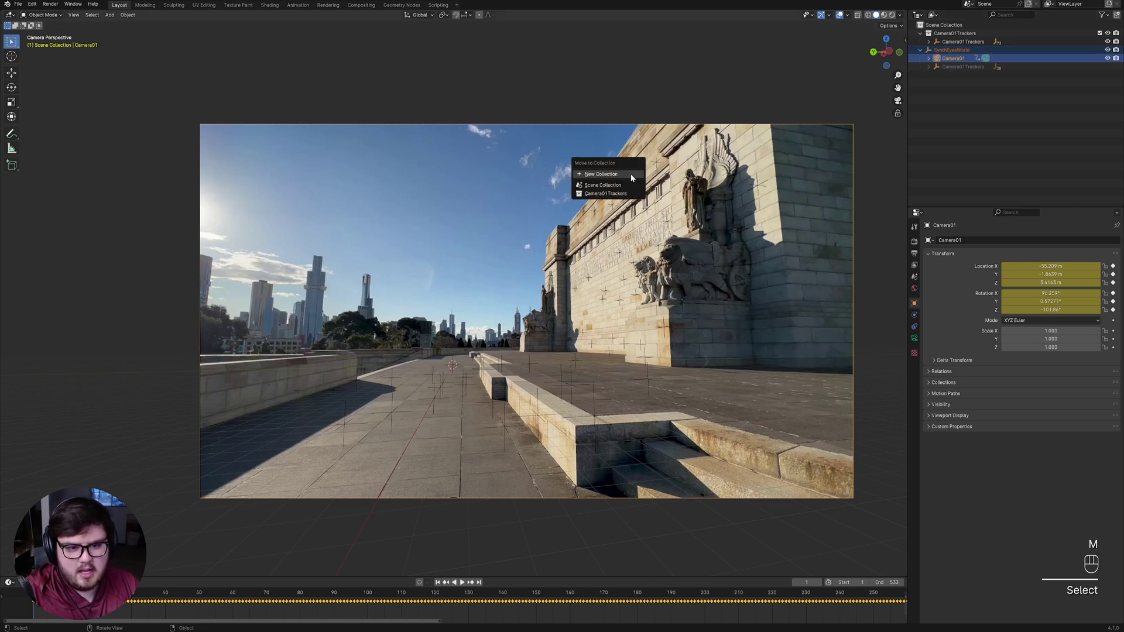
left_click(632, 175)
type("Camera")
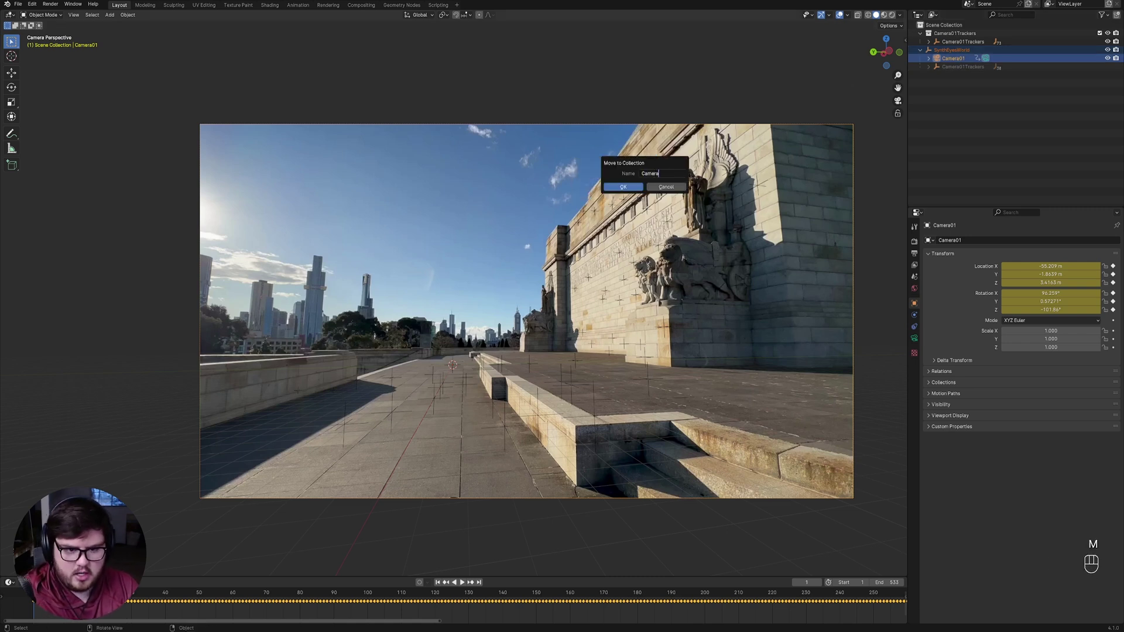
left_click(623, 187)
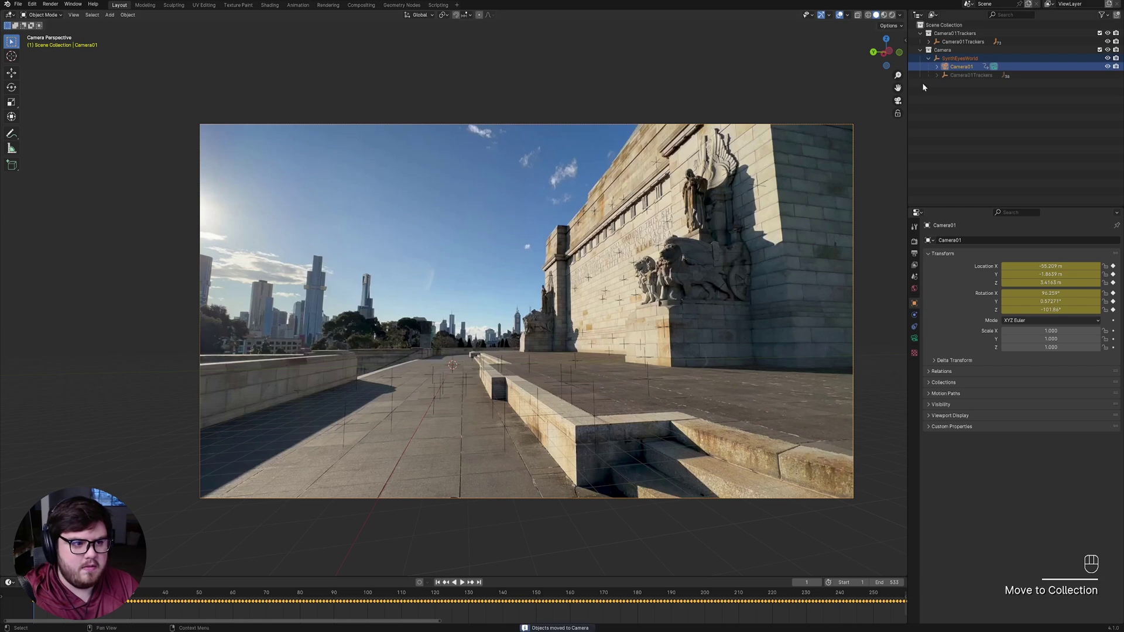
left_click(920, 50)
left_click(920, 33)
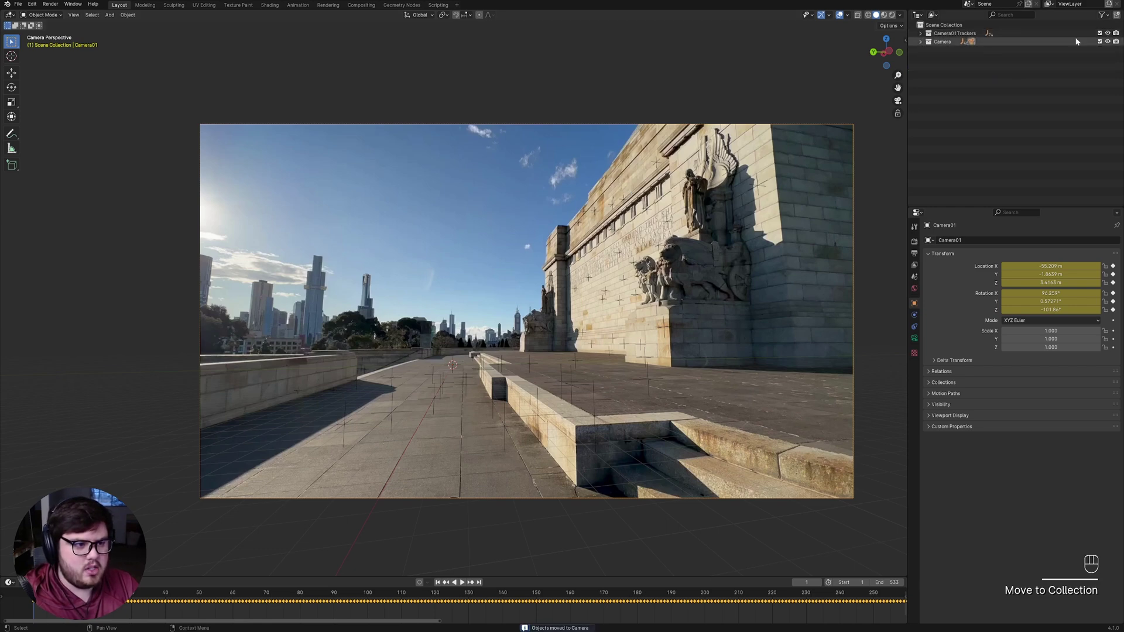
Toggle the Camera01Trackers collection off and on and inspect the tracker empties over the walkway.
left_click(1099, 34)
left_click(1099, 33)
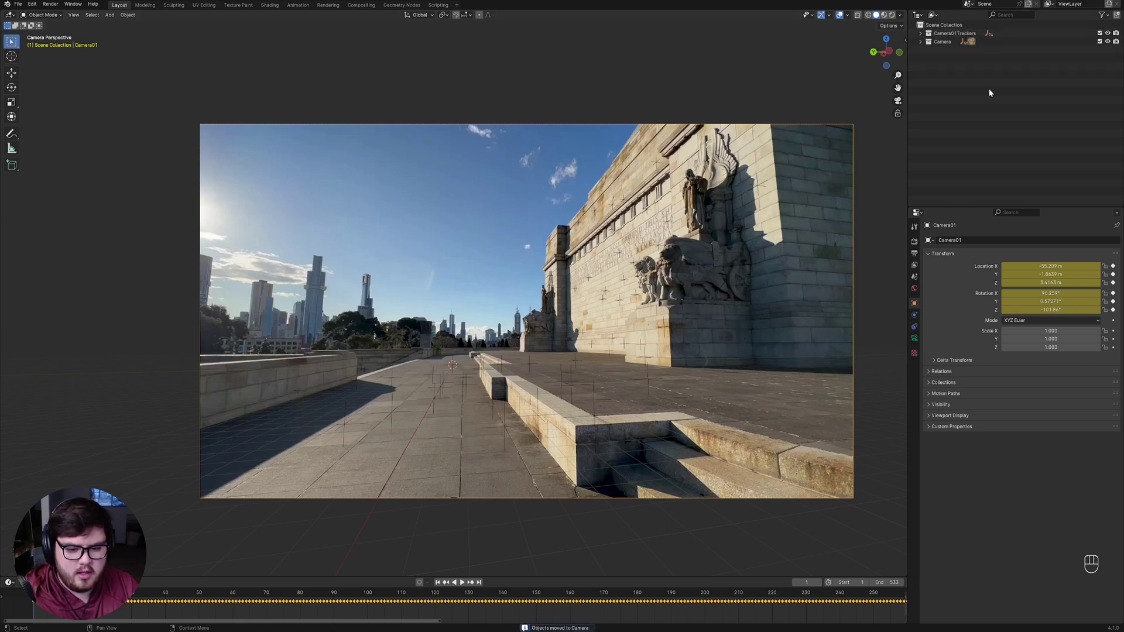
scroll(462, 246, "up", 3)
middle_click_drag(462, 328, 459, 229, "shift")
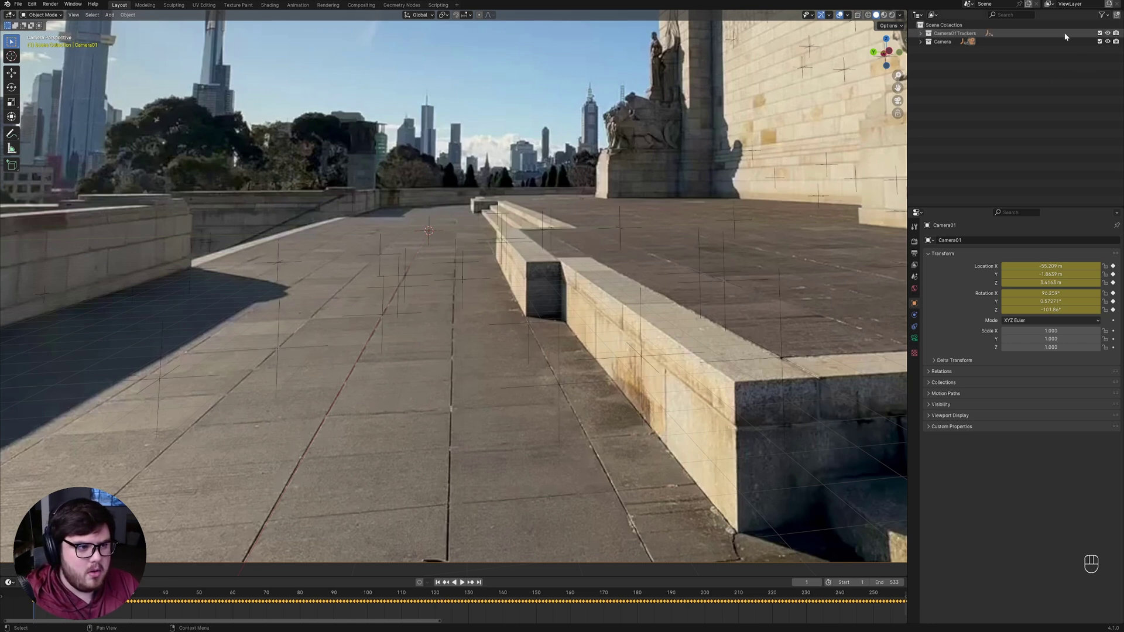
Select the whole Camera01Trackers hierarchy and reduce the display size of all its empties to 0.19 m.
left_click(920, 35)
left_click(954, 42)
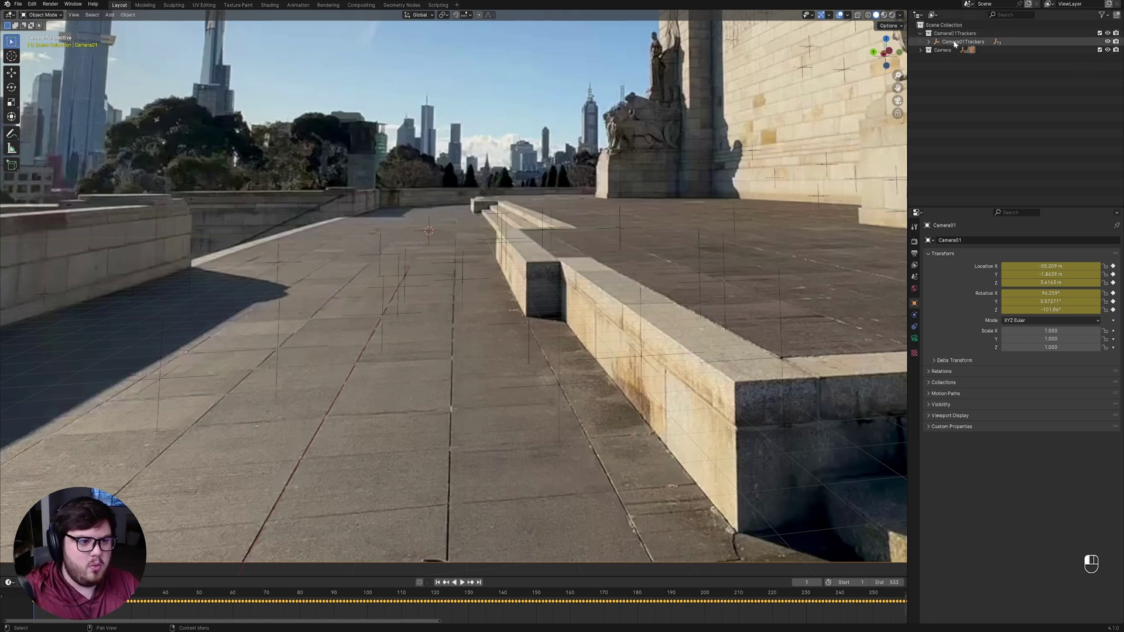
right_click(954, 43)
left_click(928, 88)
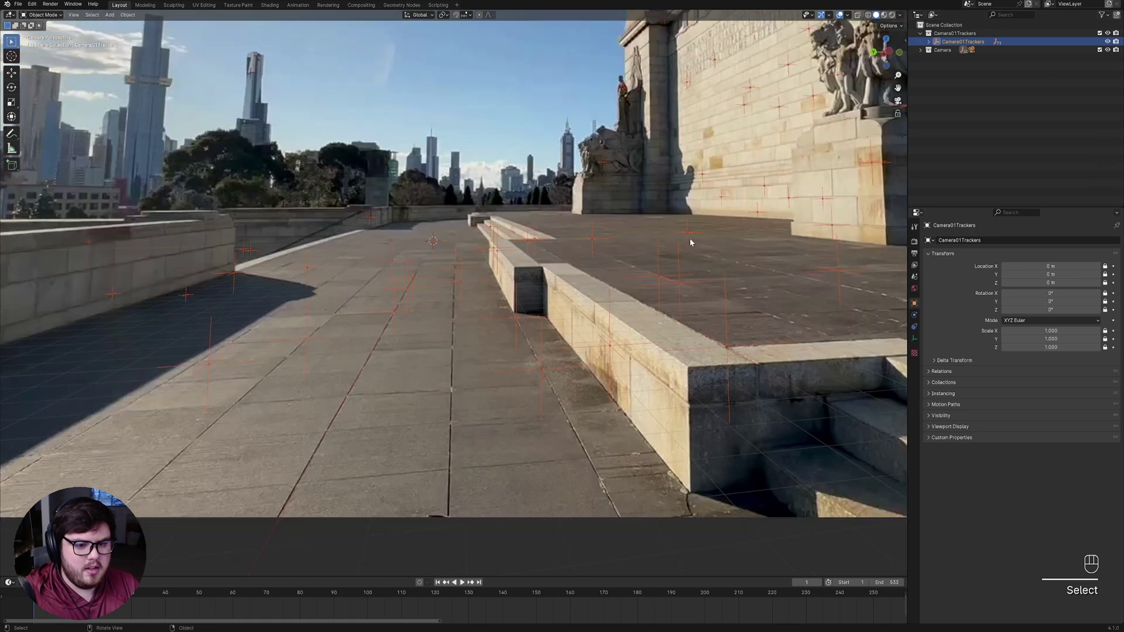
scroll(679, 267, "down", 2)
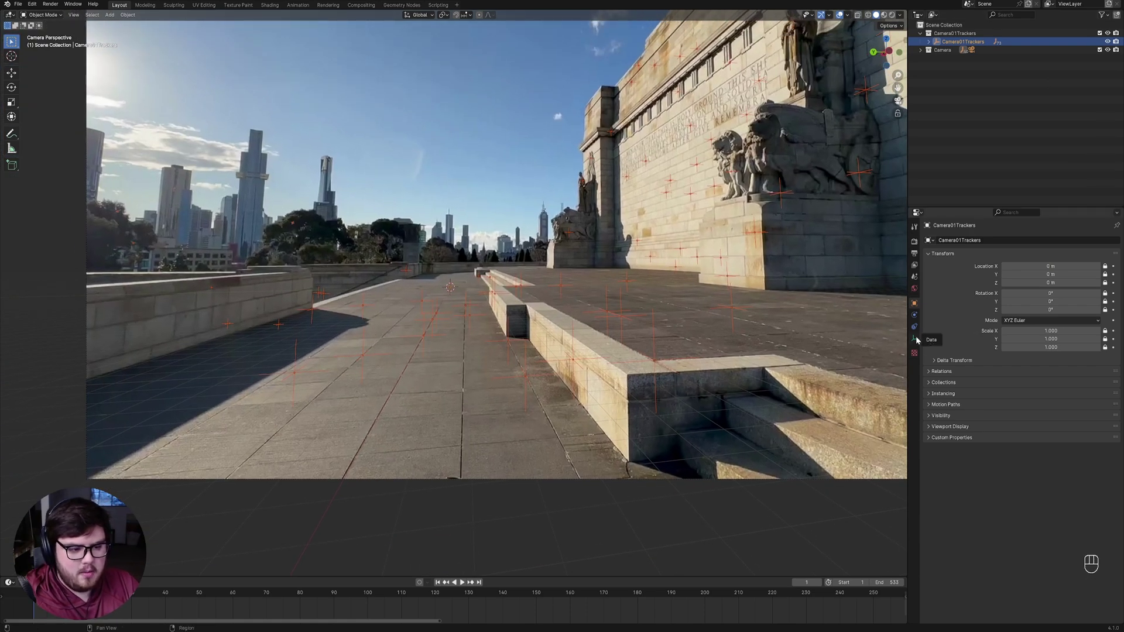
left_click(915, 338)
key("alt")
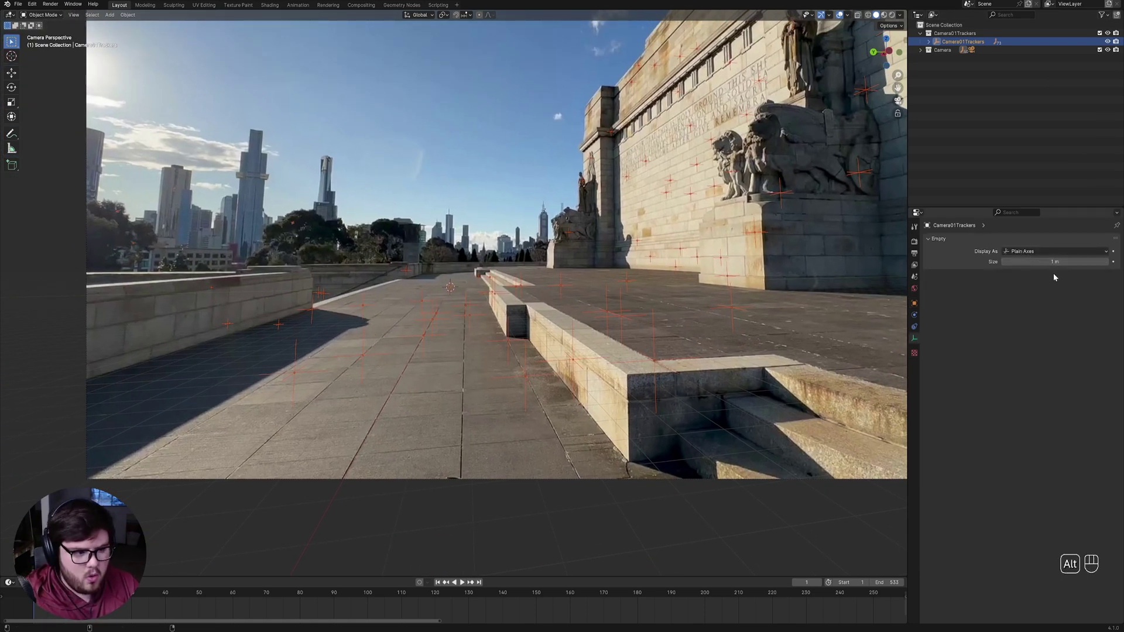
mouse_move(1055, 263)
left_mouse_down("alt")
mouse_move(1073, 263)
mouse_move(1055, 264)
left_mouse_up("alt")
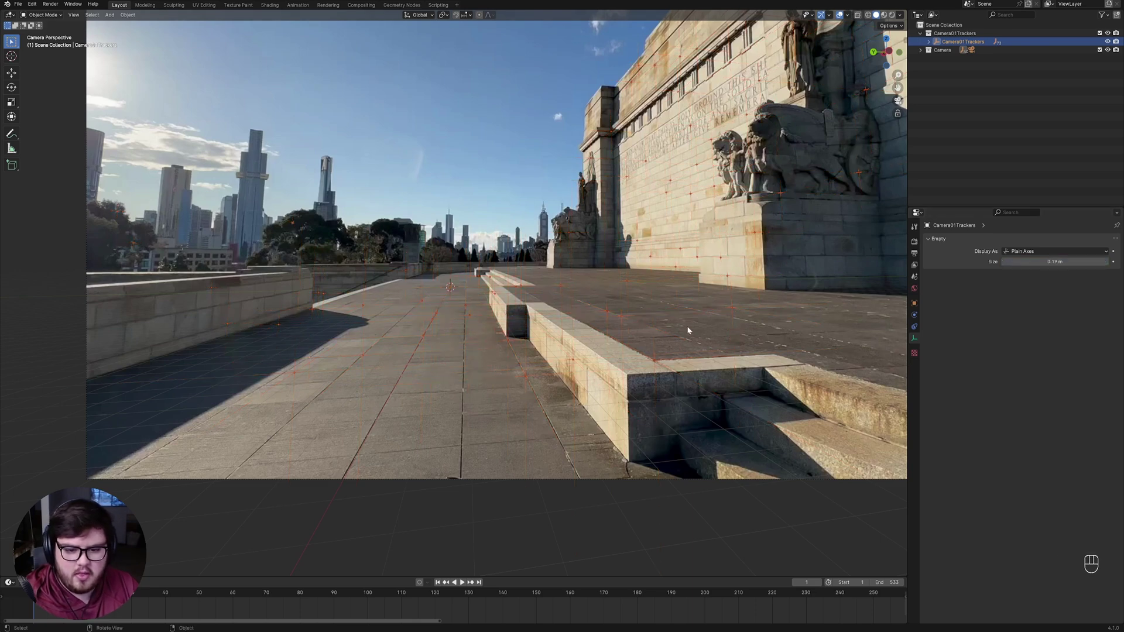
scroll(557, 322, "up", 2)
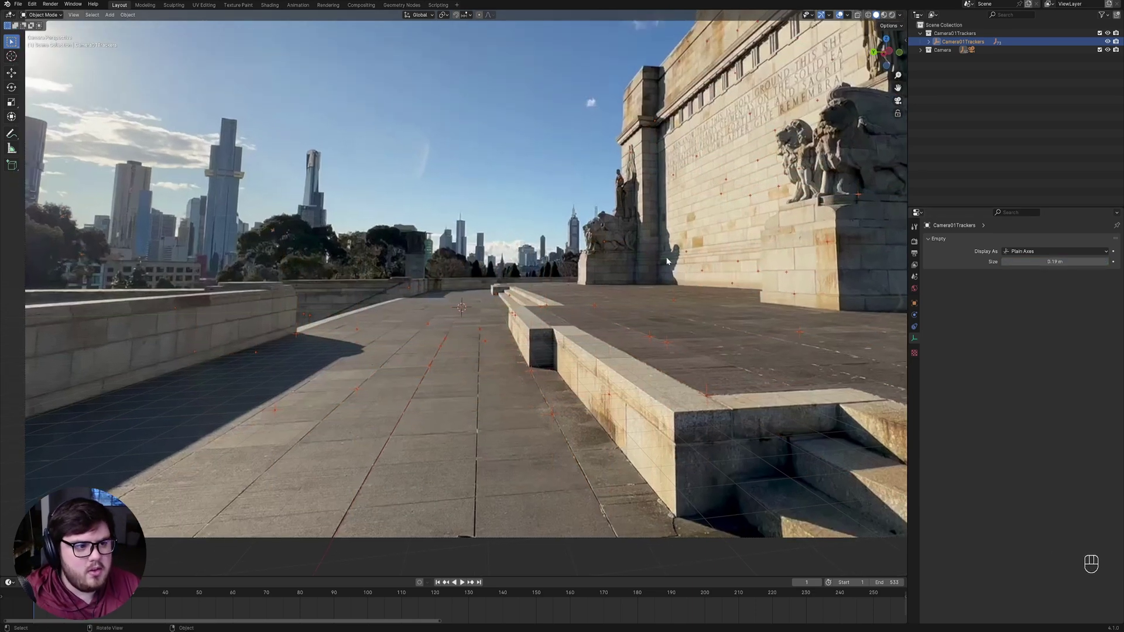
Exclude the Camera01Trackers collection from the view layer and save the file with Camera01 selected.
left_click(1100, 34)
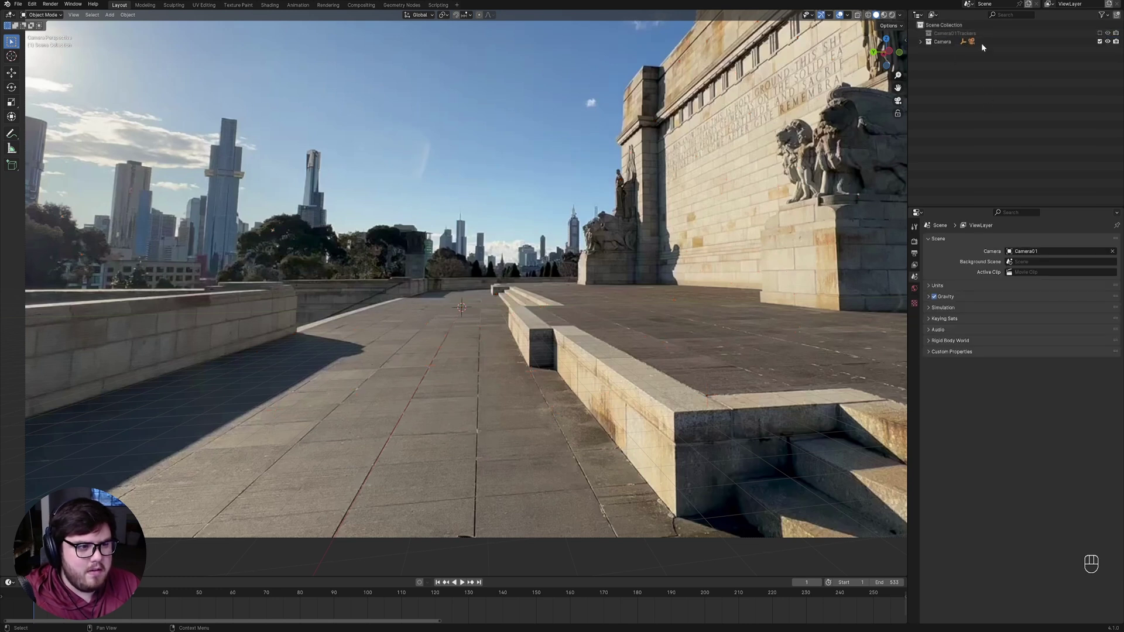
left_click(920, 41)
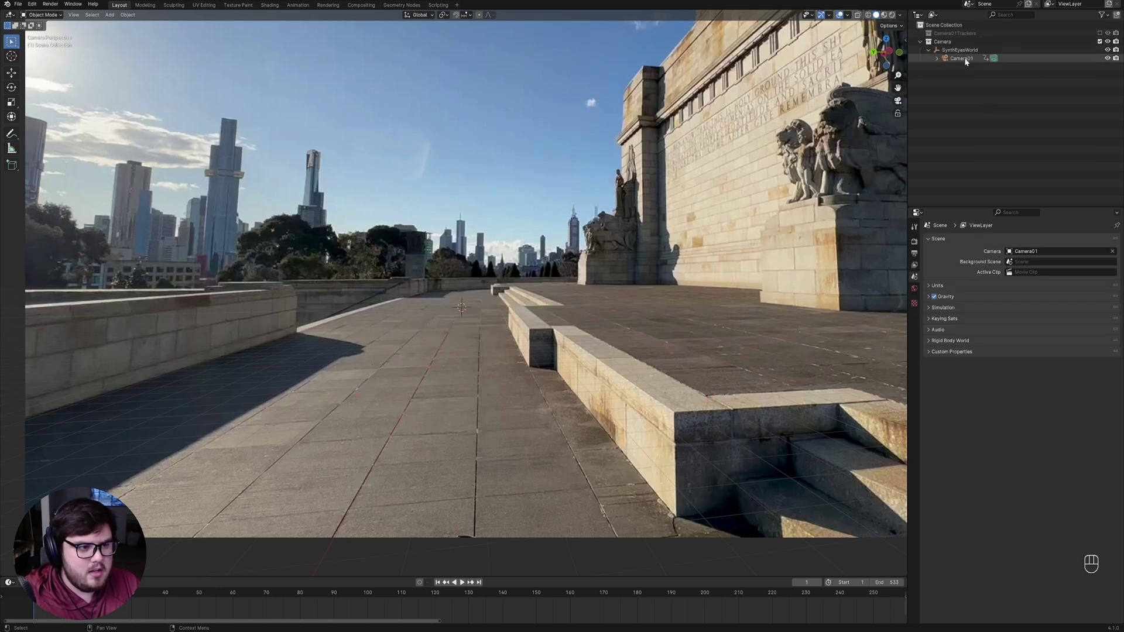
left_click(927, 51)
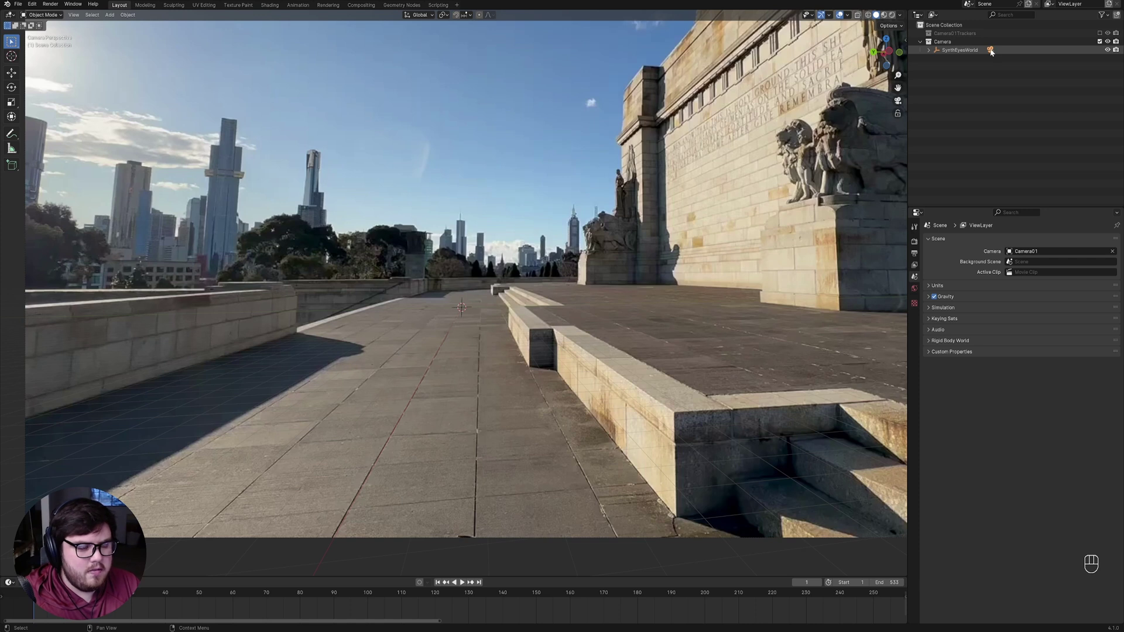
left_click(989, 51)
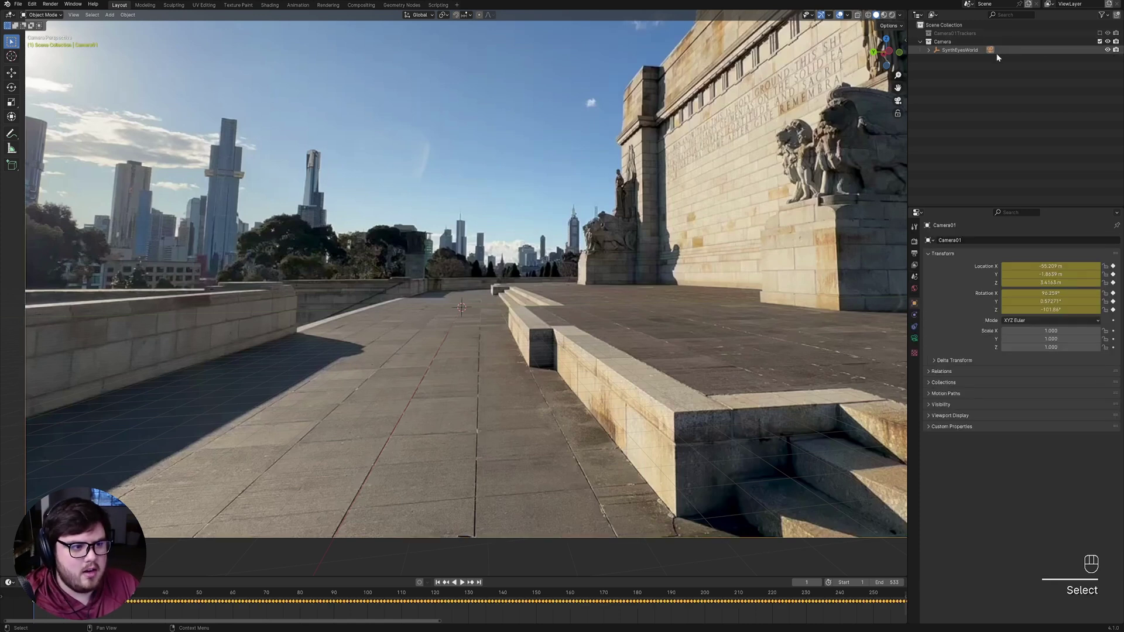
key("ctrl+s")
Add a cube mesh at the world origin on the walkway.
middle_click_drag(492, 354, 509, 371, "shift")
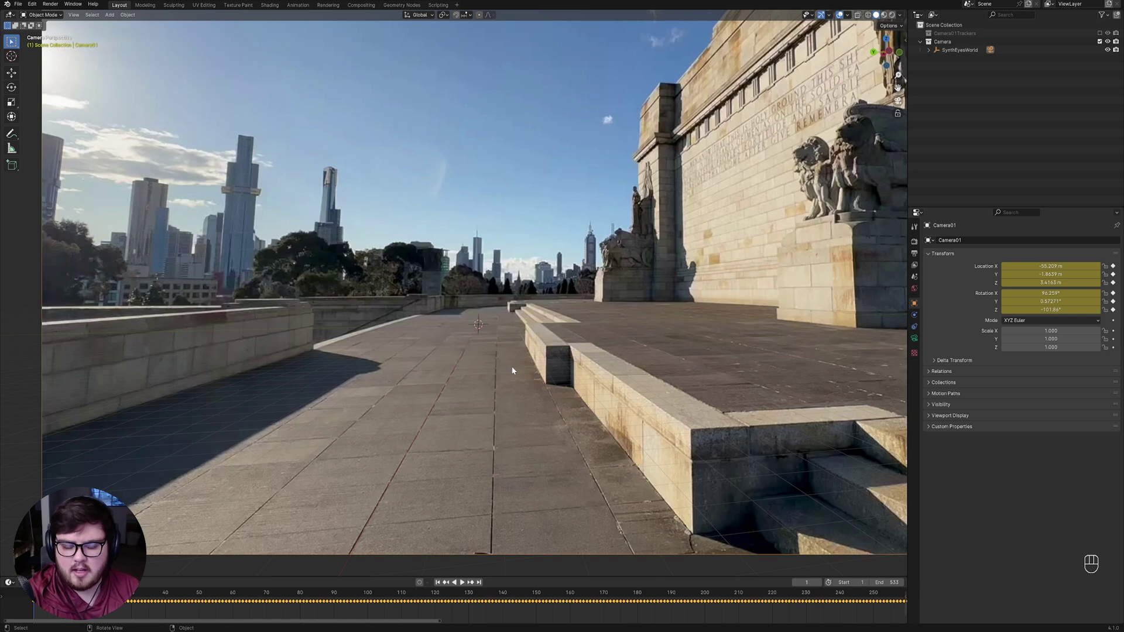
middle_click_drag(490, 353, 500, 385, "shift")
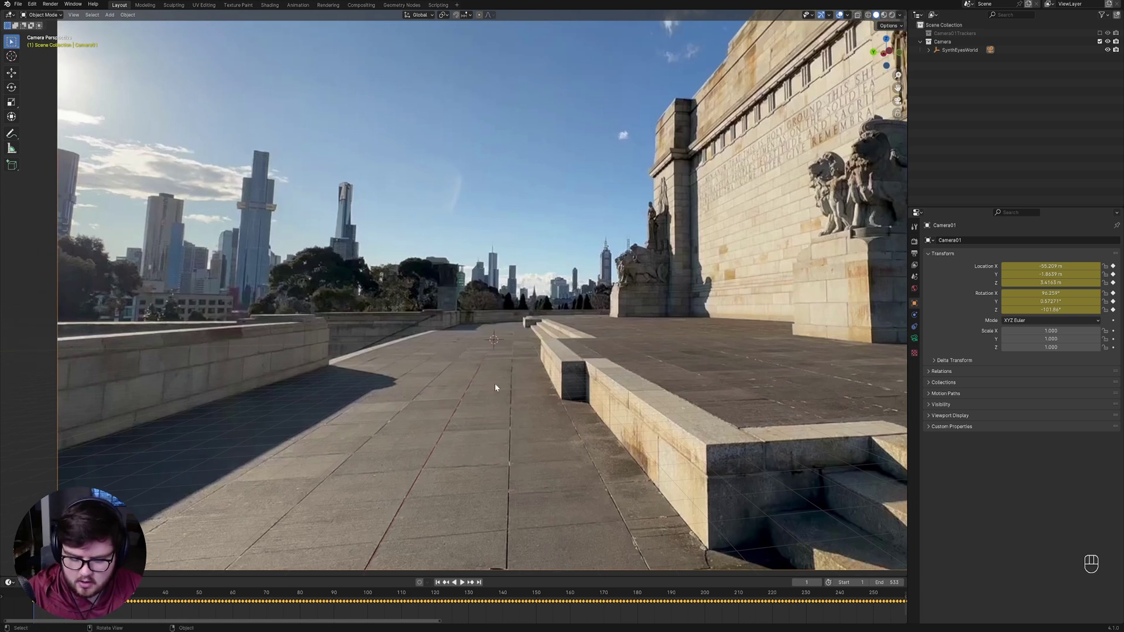
key("shift+a")
mouse_move(456, 398)
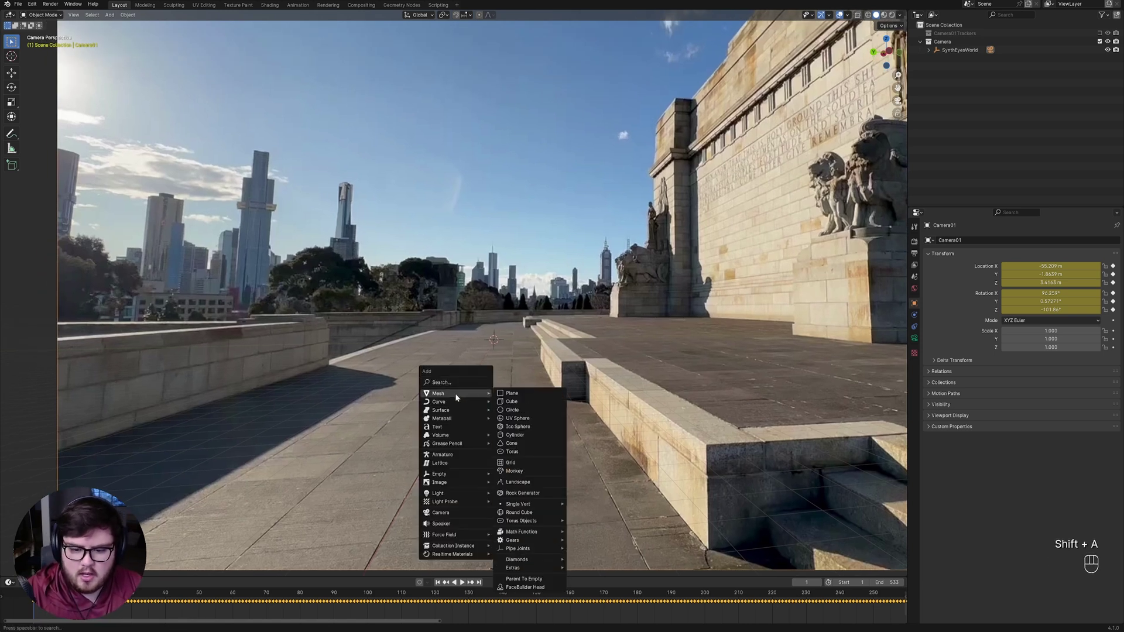
left_click(511, 402)
key("n")
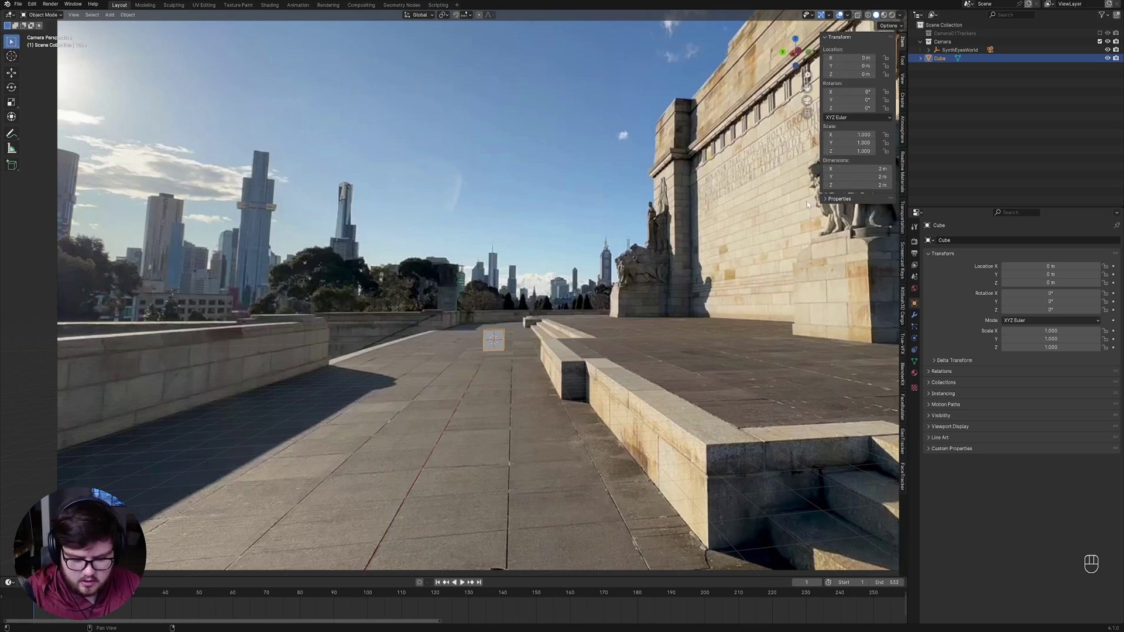
key("n")
Raise all of the cube's geometry along Z in Edit Mode so its base rests on the ground at the object origin.
scroll(482, 316, "up", 4)
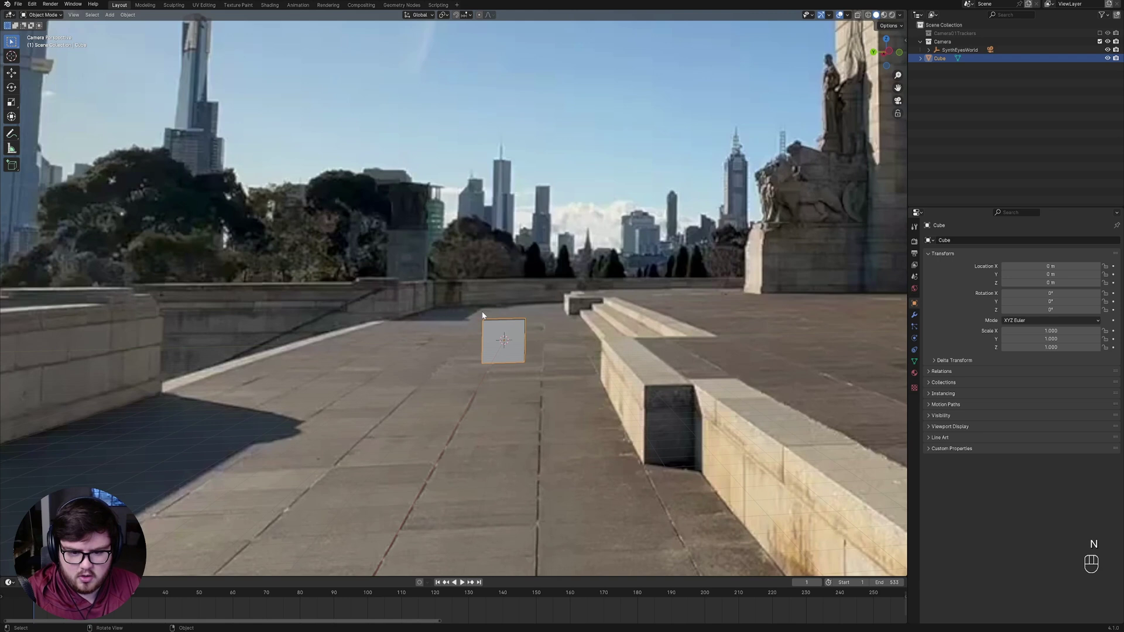
key("Tab")
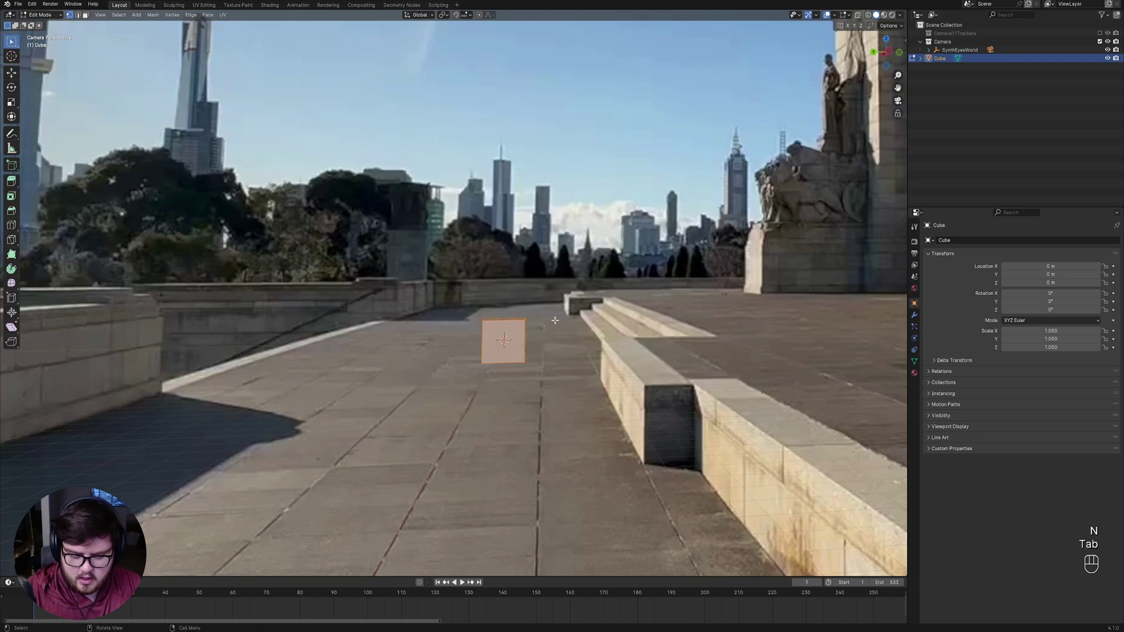
key("a")
key("g")
key("z")
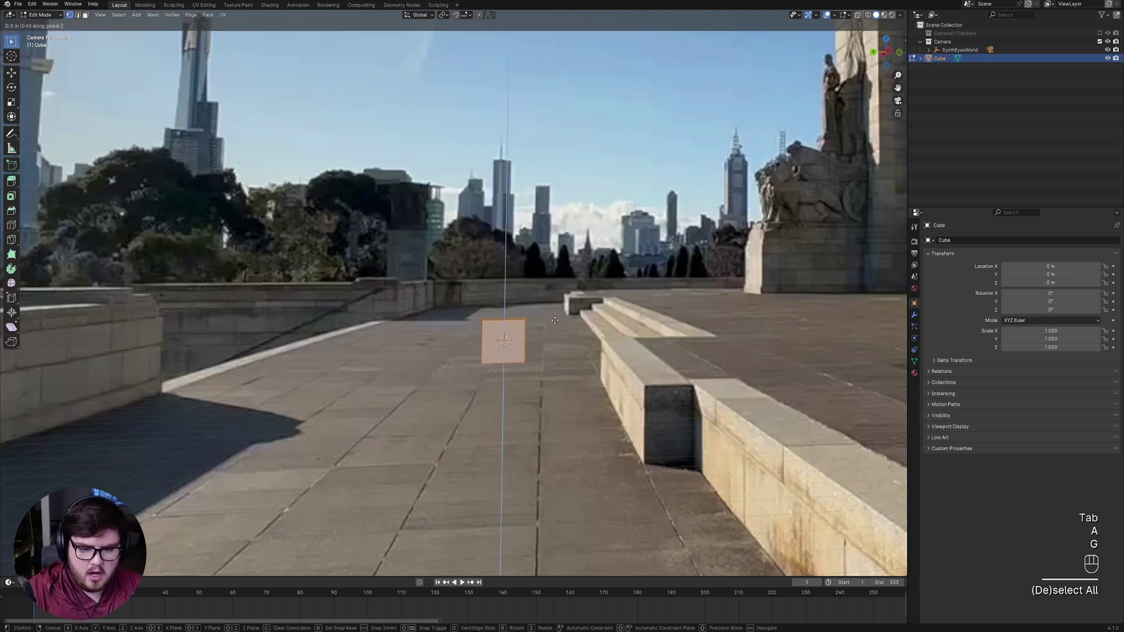
left_click(556, 321)
key("Tab")
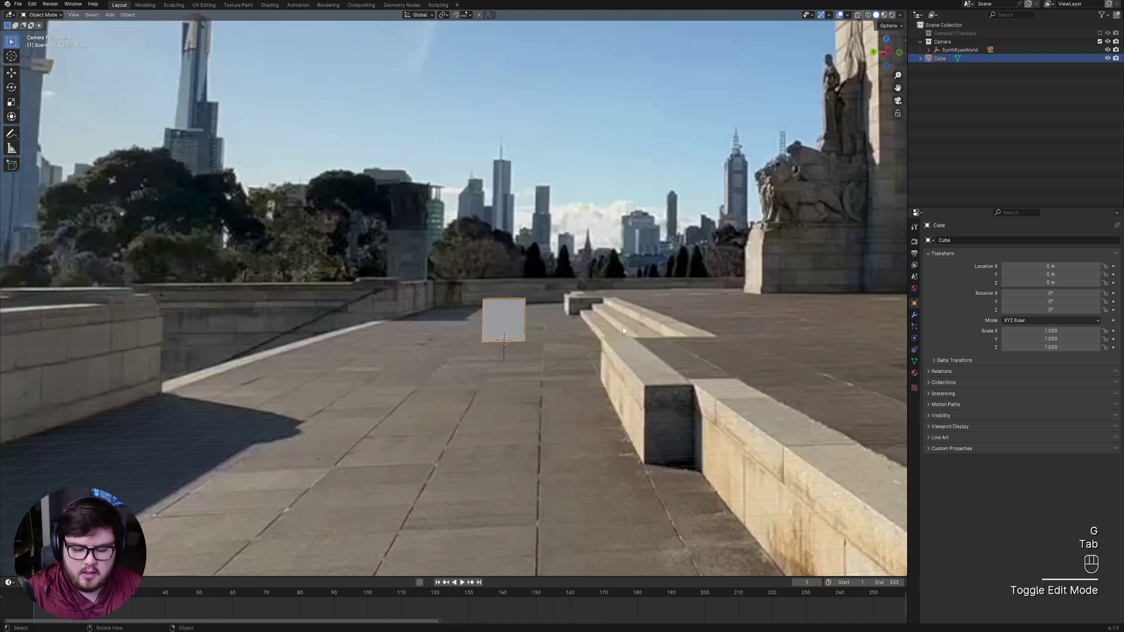
Select the SynthEyesWorld empty and inspect its position beneath the cube on the walkway.
scroll(624, 330, "up", 2, "shift")
scroll(547, 359, "up", 1, "shift")
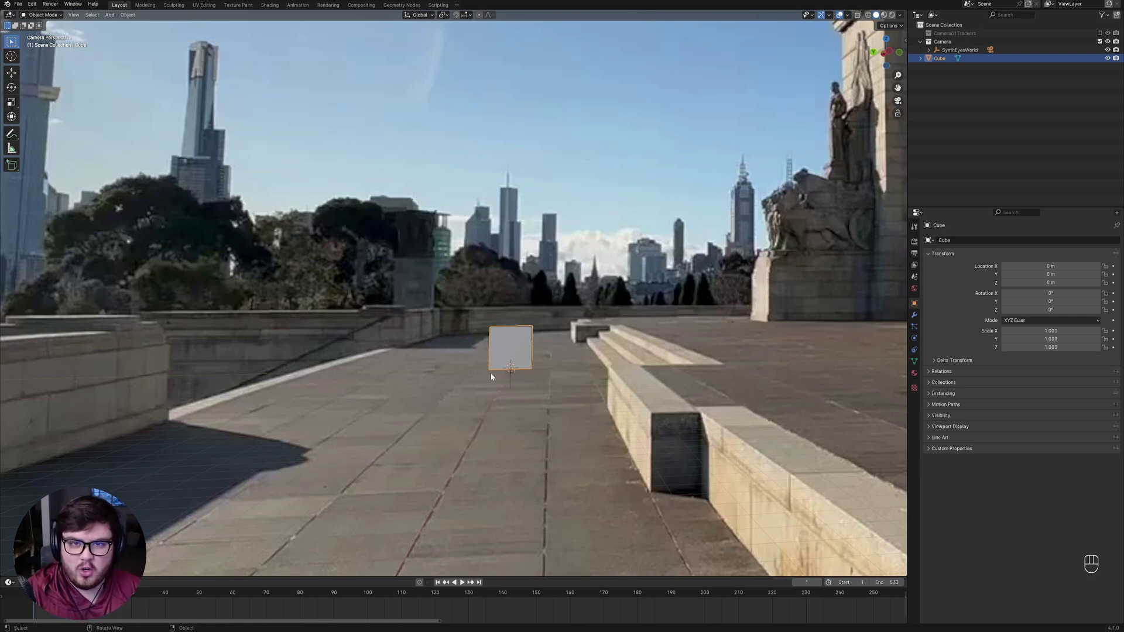
scroll(515, 351, "up", 3, "shift")
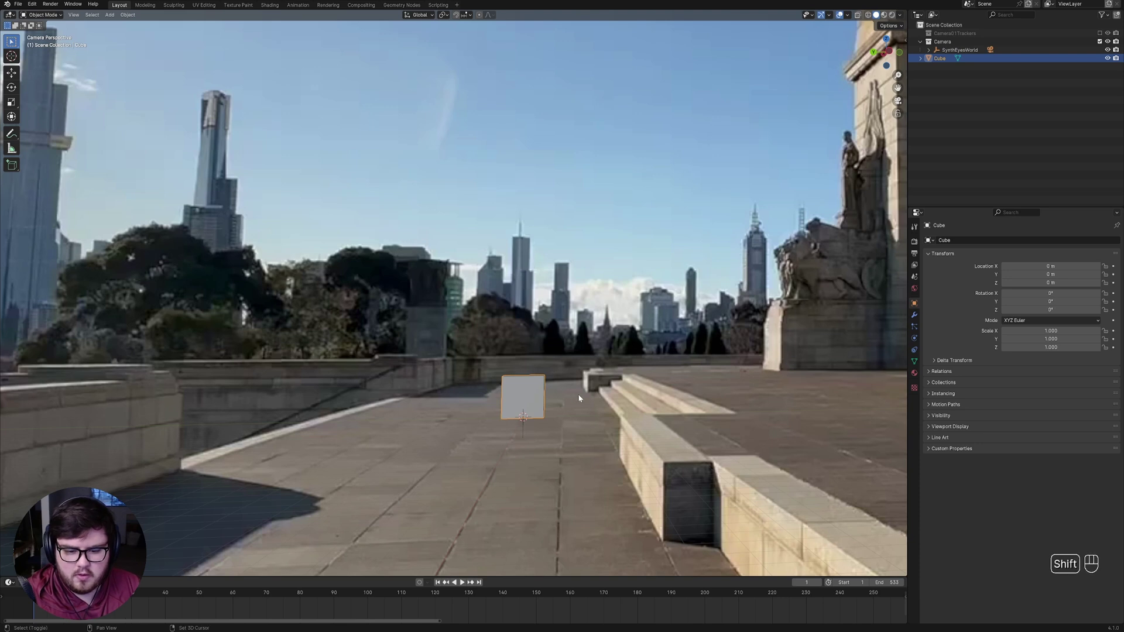
scroll(532, 397, "up", 3, "ctrl")
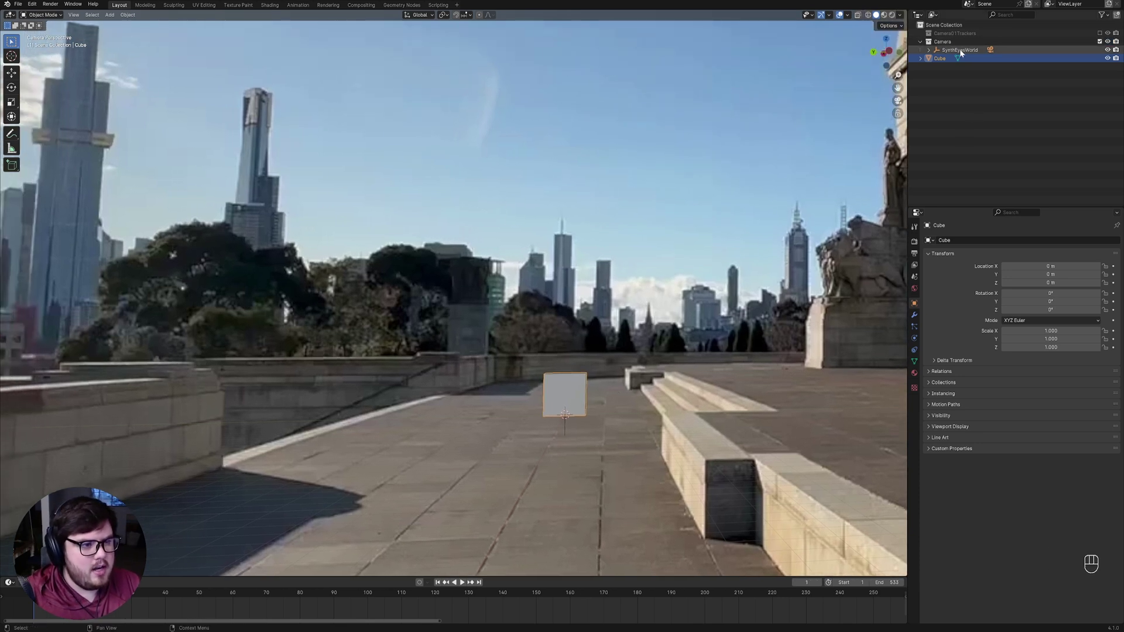
left_click(960, 50)
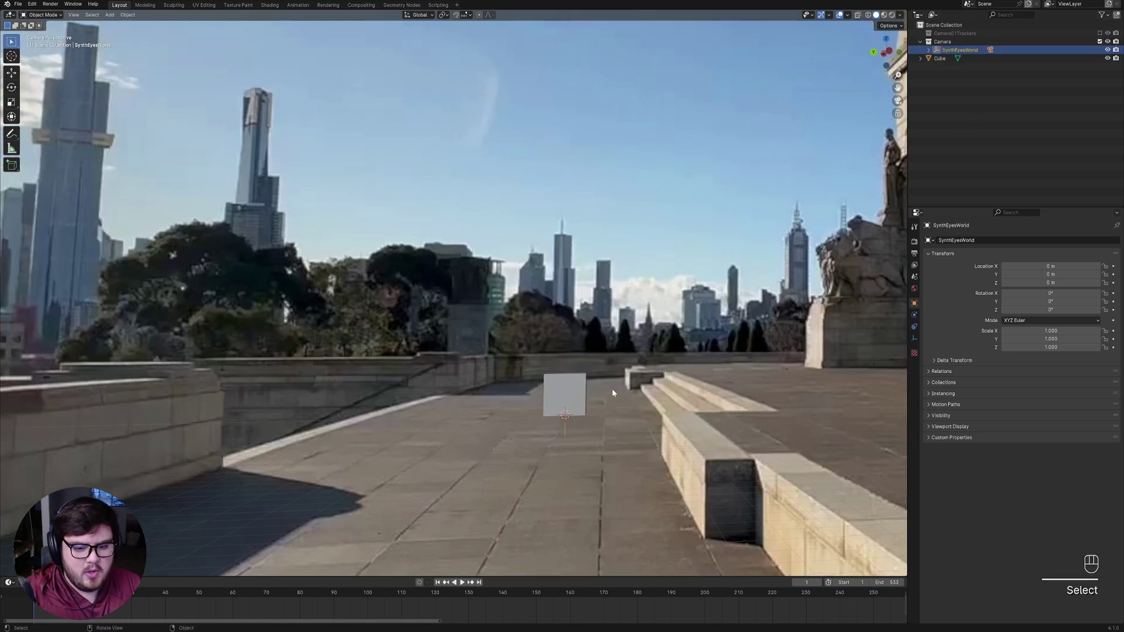
scroll(612, 389, "up", 5)
middle_click_drag(586, 486, 373, 270, "shift")
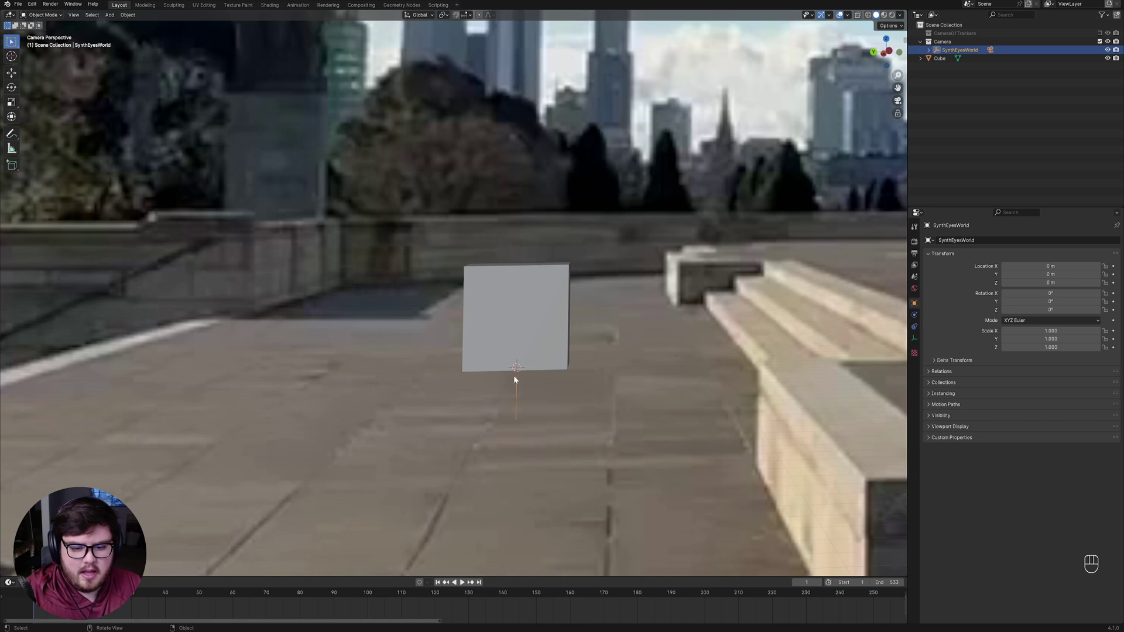
scroll(507, 342, "down", 3)
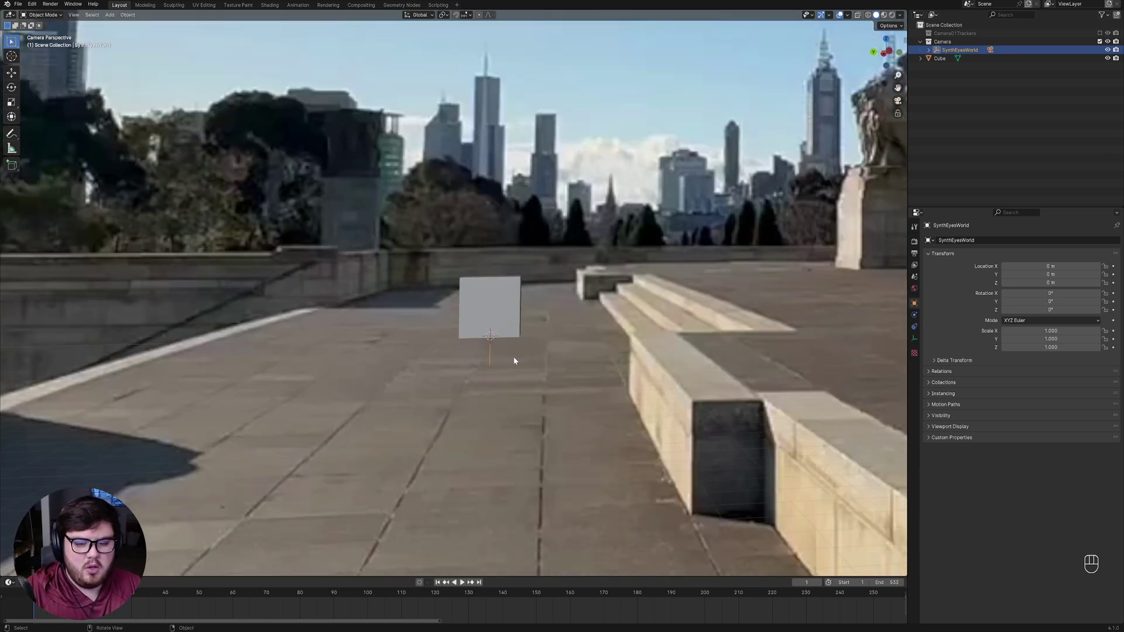
middle_click_drag(514, 359, 545, 412, "shift")
scroll(542, 401, "down", 2)
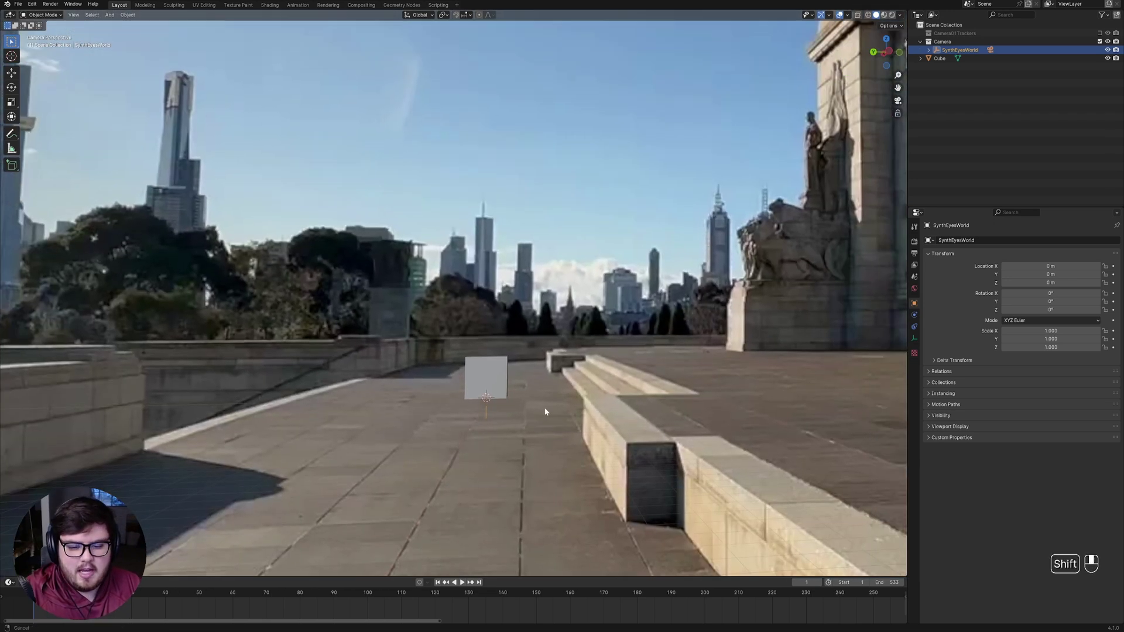
left_click(499, 374)
key("s")
key("Escape")
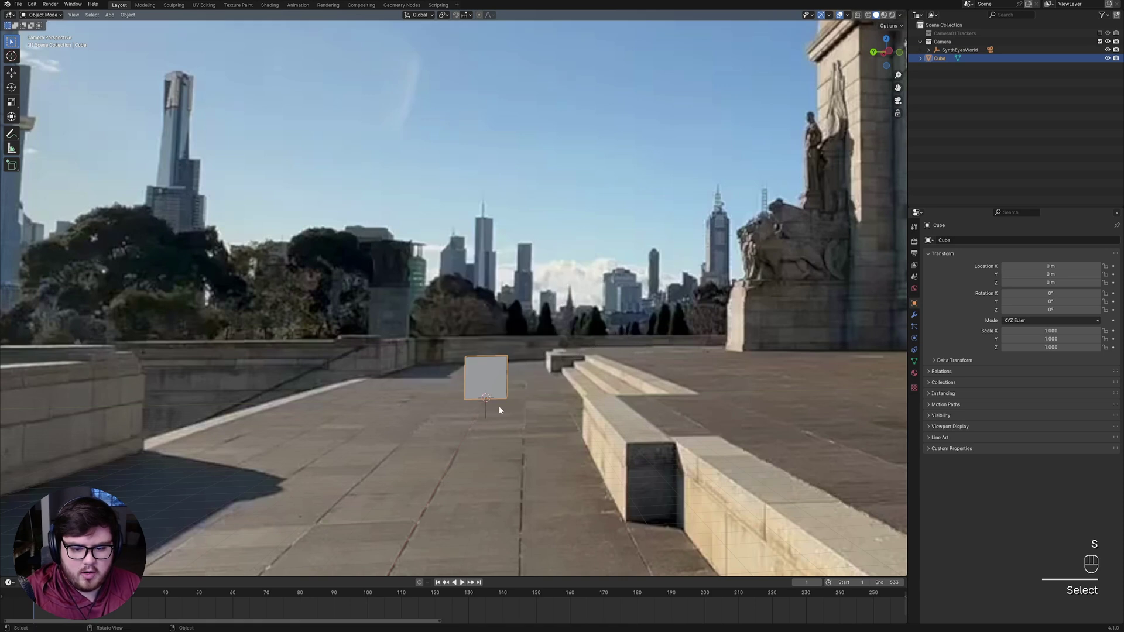
Scale the SynthEyesWorld empty down to about 0.32, using the cube on the walkway as size reference, and save the file.
left_click(487, 411)
middle_click_drag(556, 355, 589, 372, "shift")
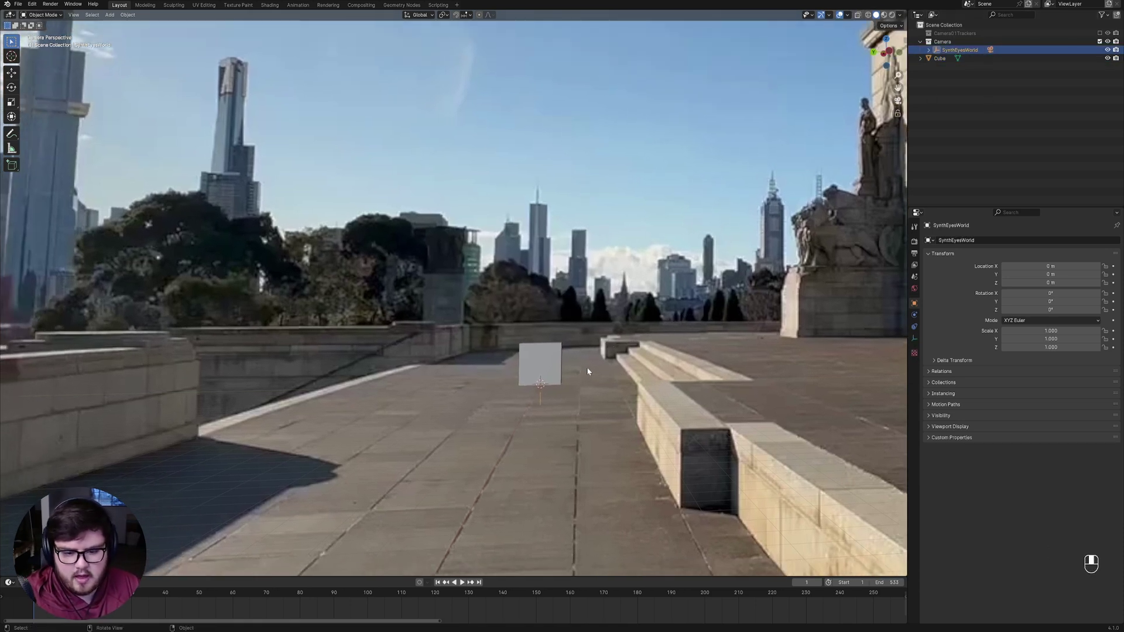
key("s")
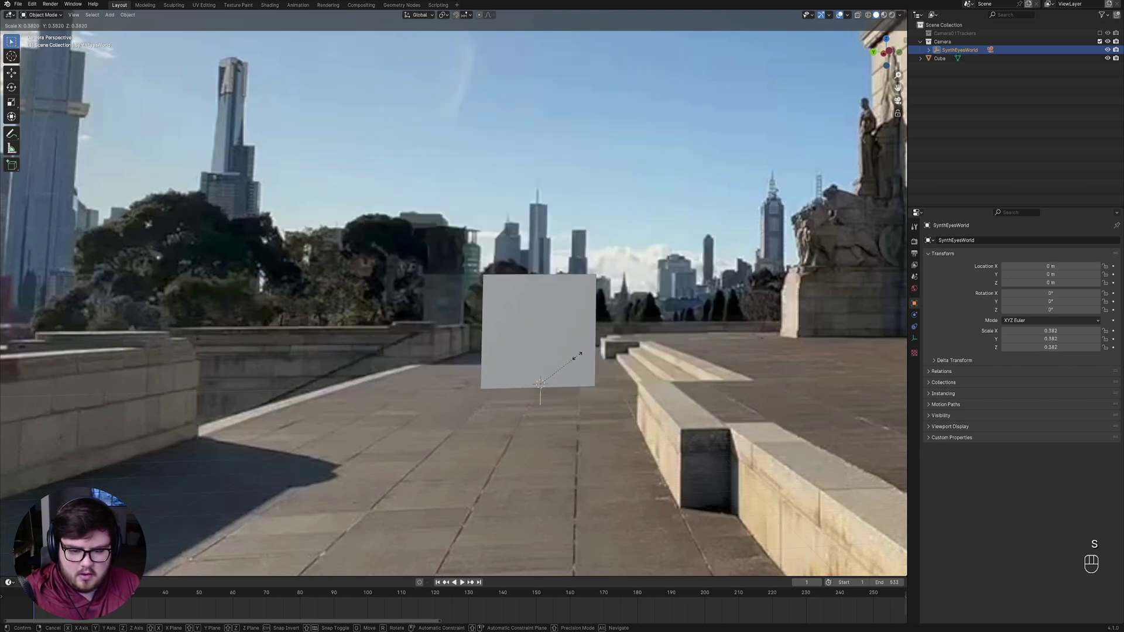
left_click(577, 354)
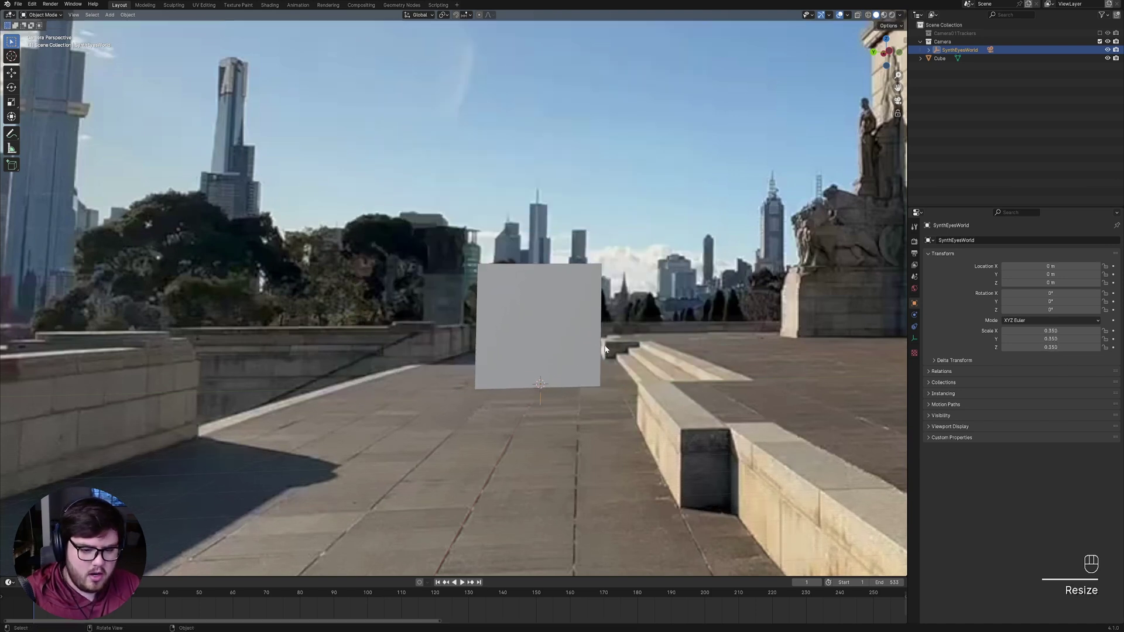
key("s")
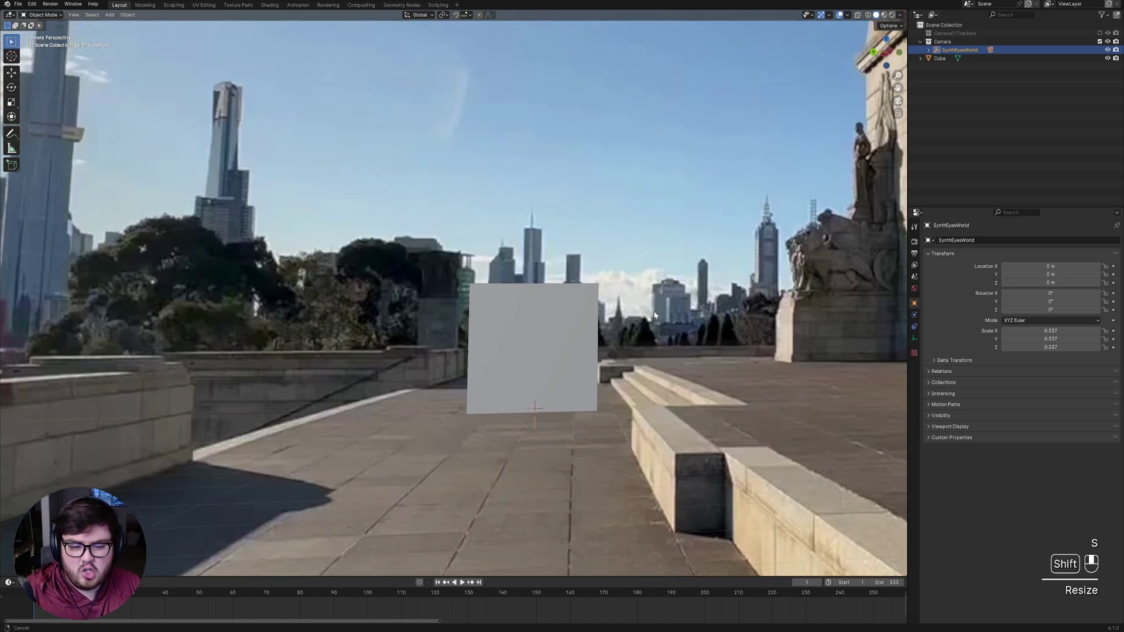
left_click(656, 335)
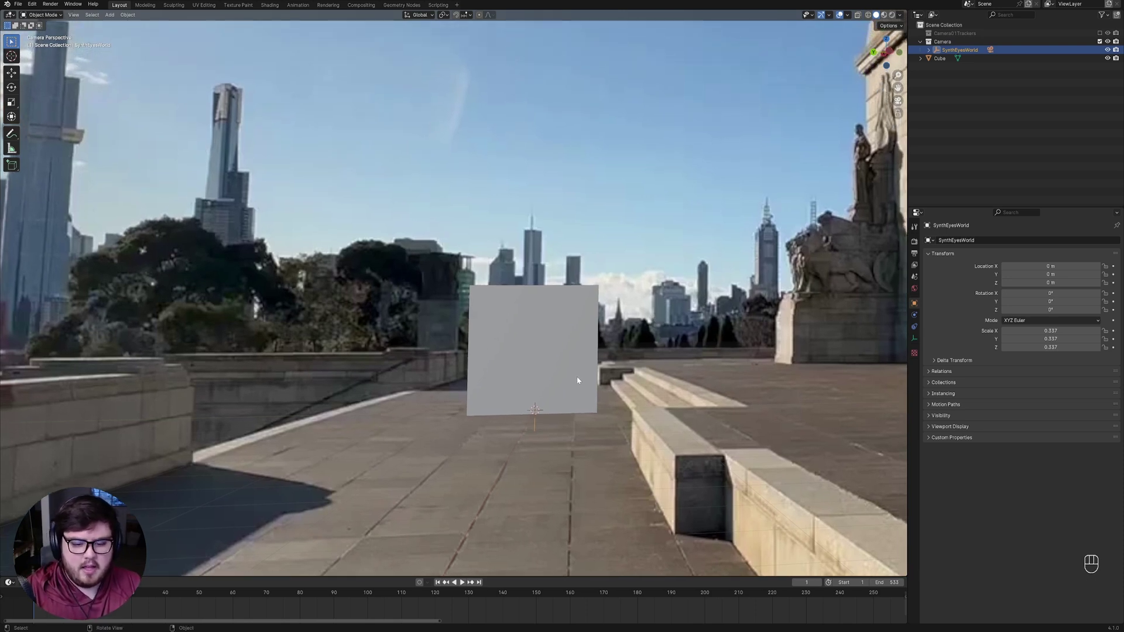
middle_click_drag(657, 335, 576, 338, "shift")
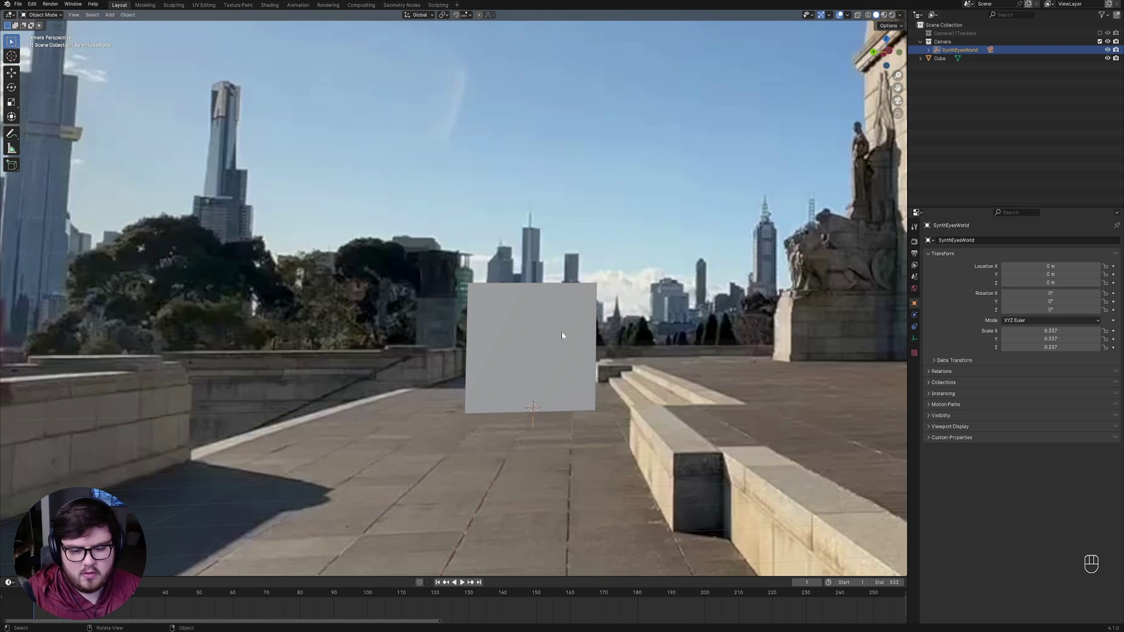
key("s")
left_click(612, 359)
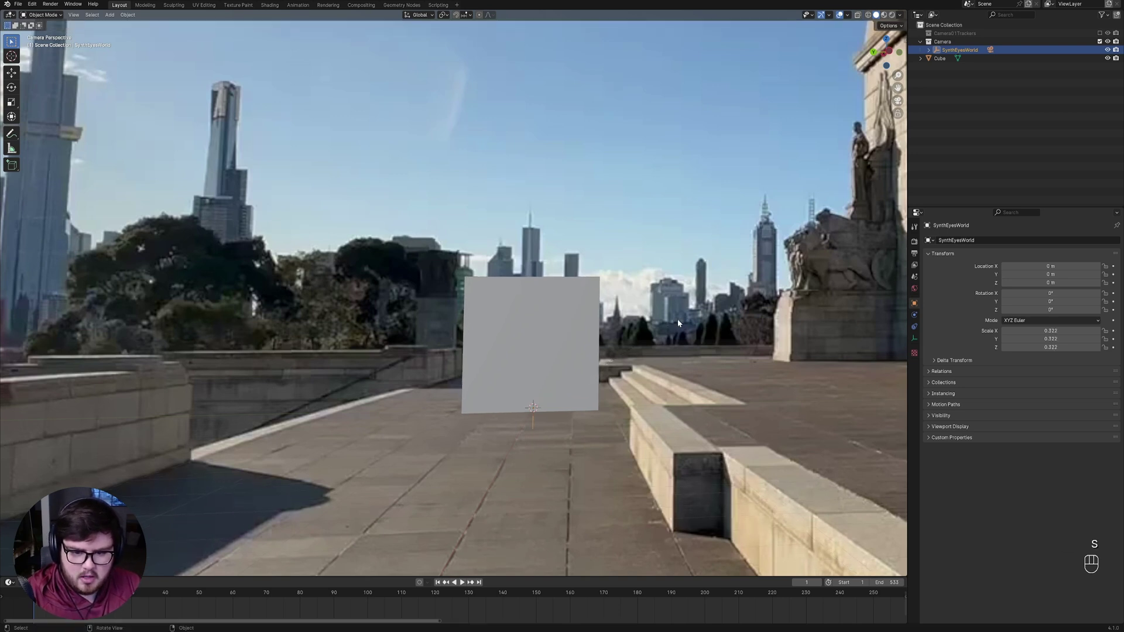
key("ctrl+s")
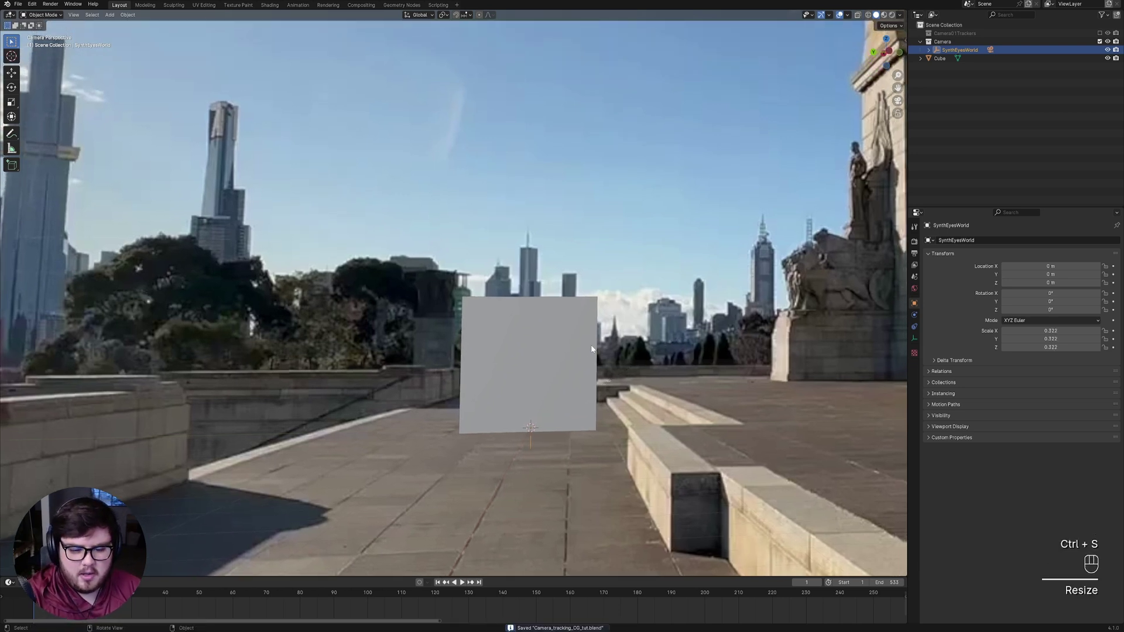
Delete the reference cube from the walkway.
left_click(566, 377)
middle_click_drag(566, 376, 588, 361, "shift")
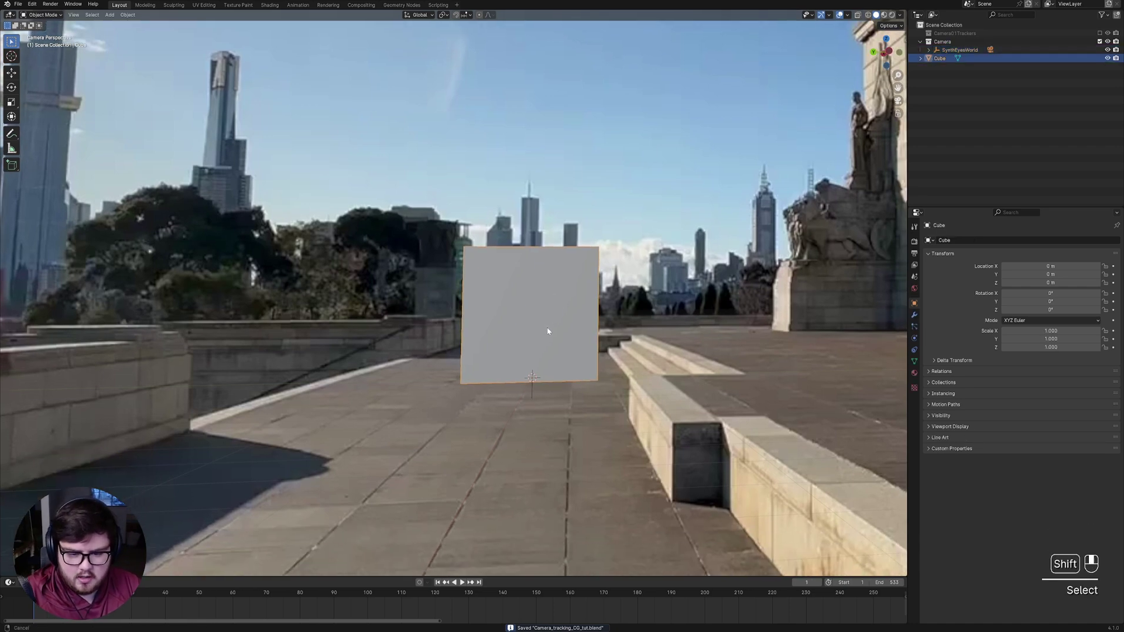
key("x")
left_click(548, 328)
Go to frame 160 and add a plane mesh at the world origin.
left_click_drag(266, 590, 569, 592)
key("shift+a")
mouse_move(539, 441)
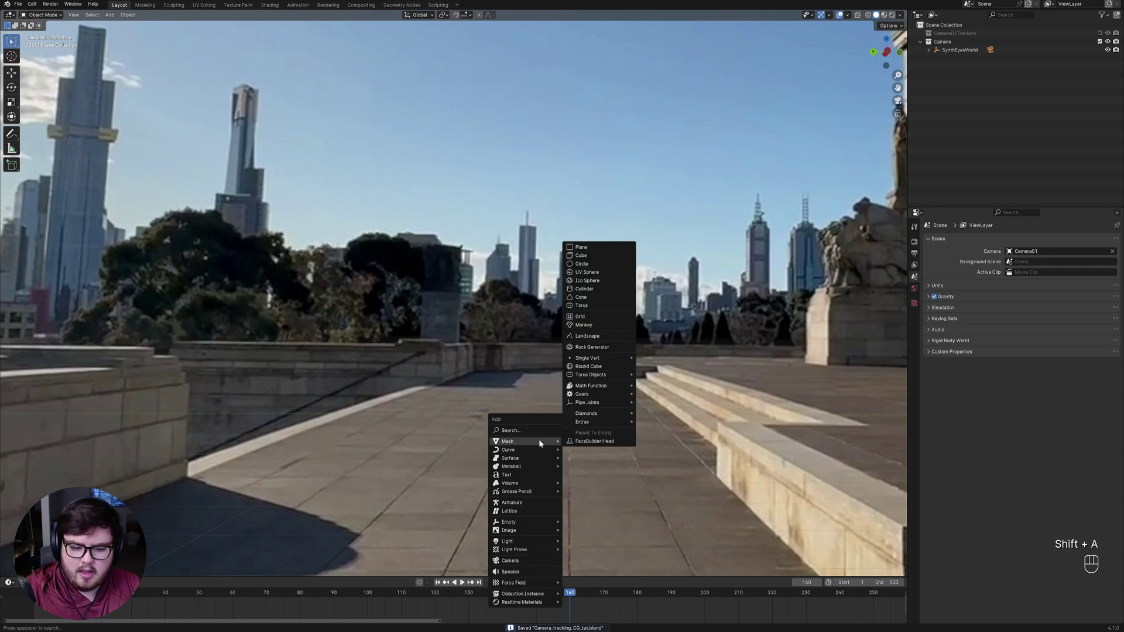
key("shift+a")
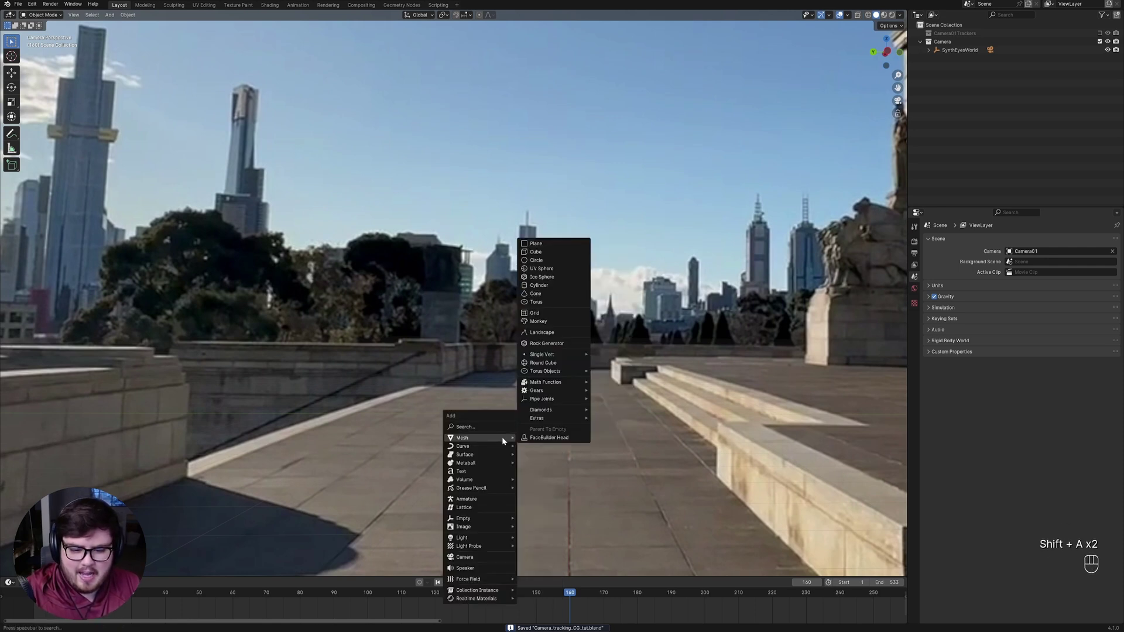
left_click(562, 244)
Subdivide the whole plane in Edit Mode, repeat the subdivision three times, and return to Object Mode.
key("Tab")
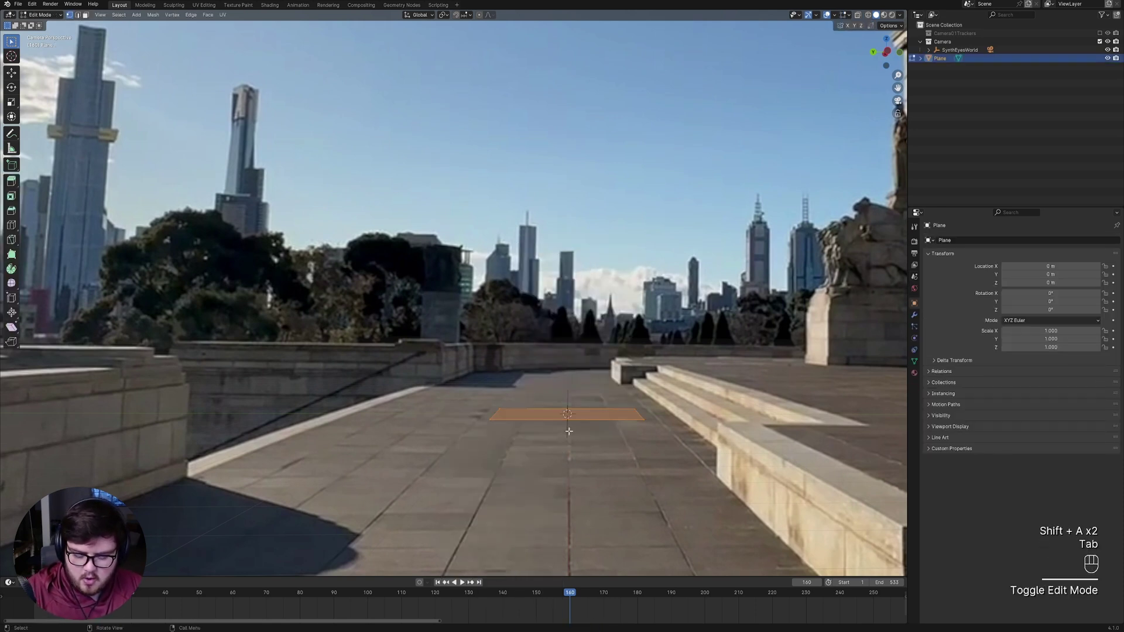
right_click(532, 417)
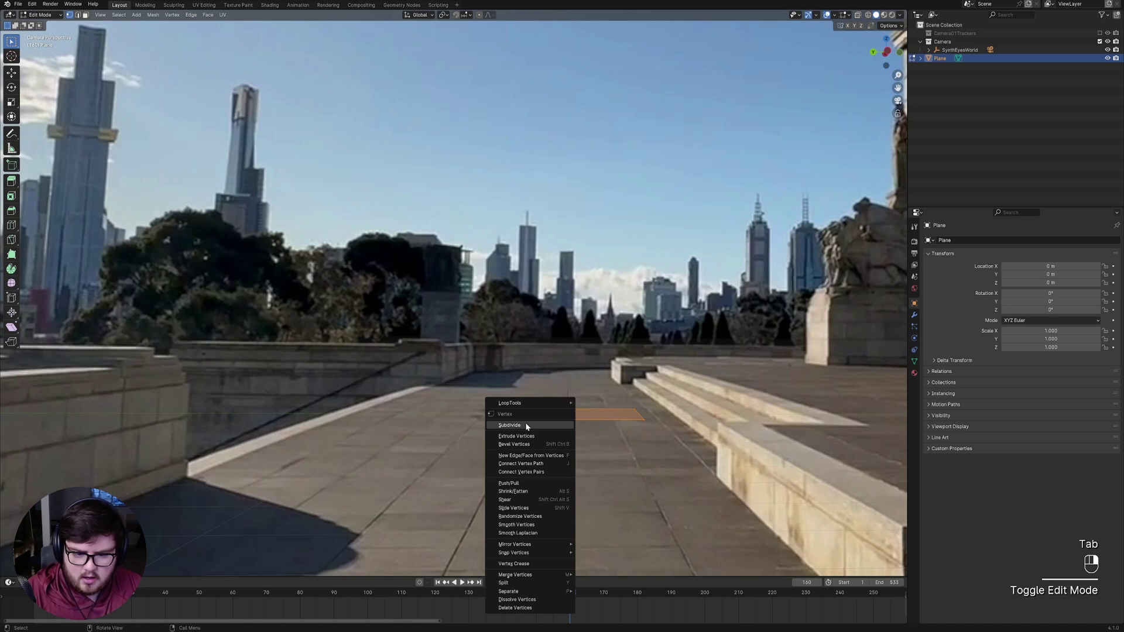
left_click(525, 423)
key("shift+r")
key("shift+r")
key("shift+r")
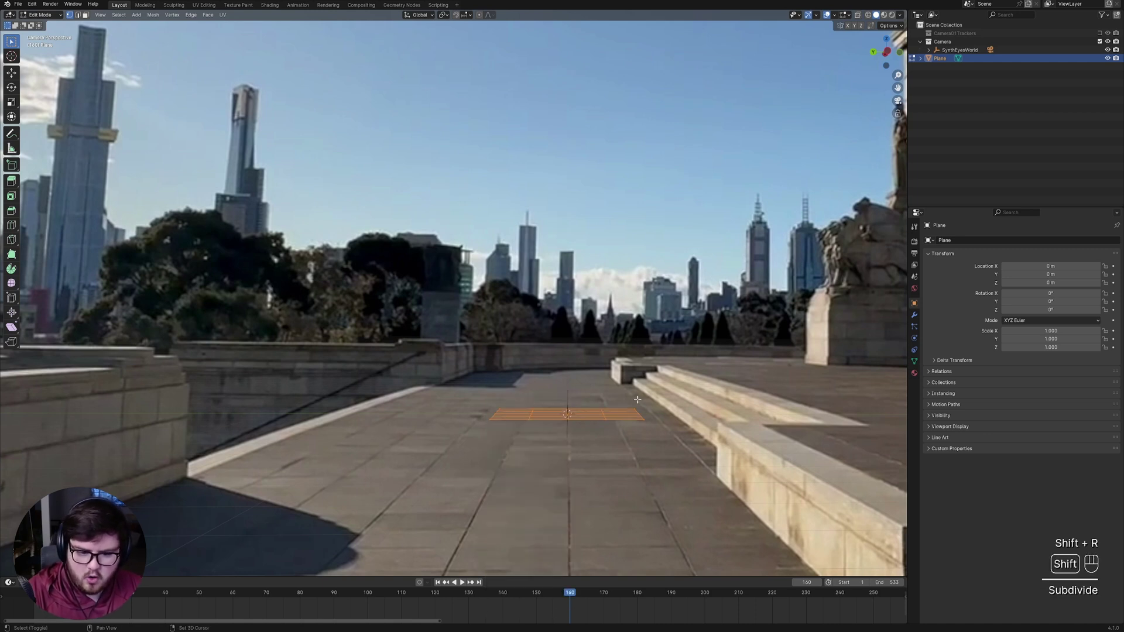
key("Tab")
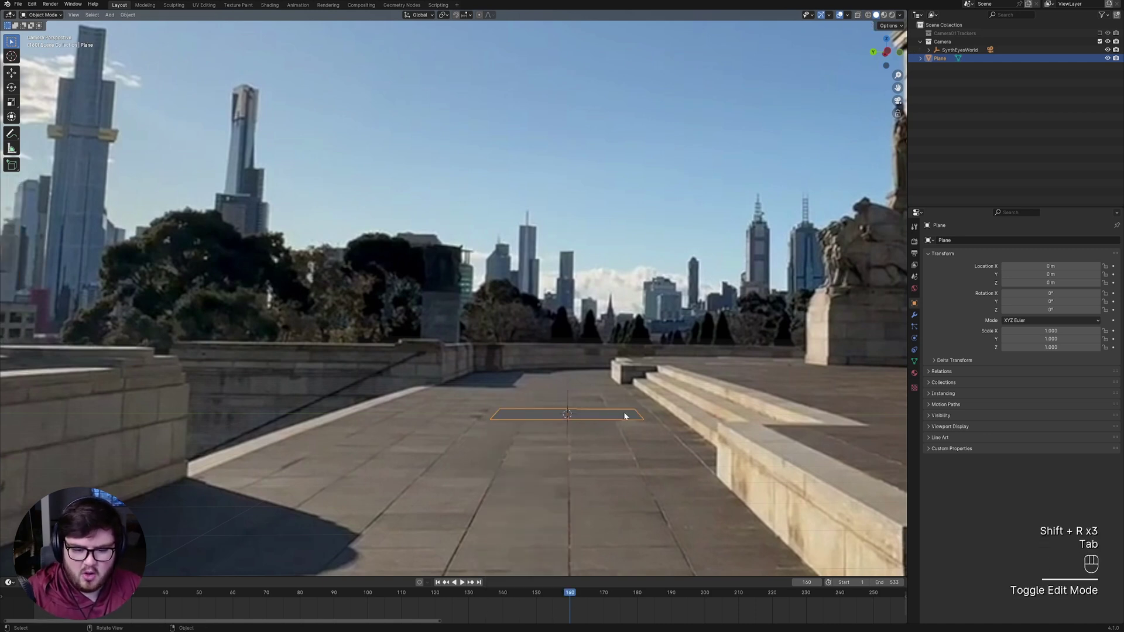
Switch the viewport to wireframe shading with the plane in view.
middle_click_drag(591, 408, 578, 402, "shift")
key("z")
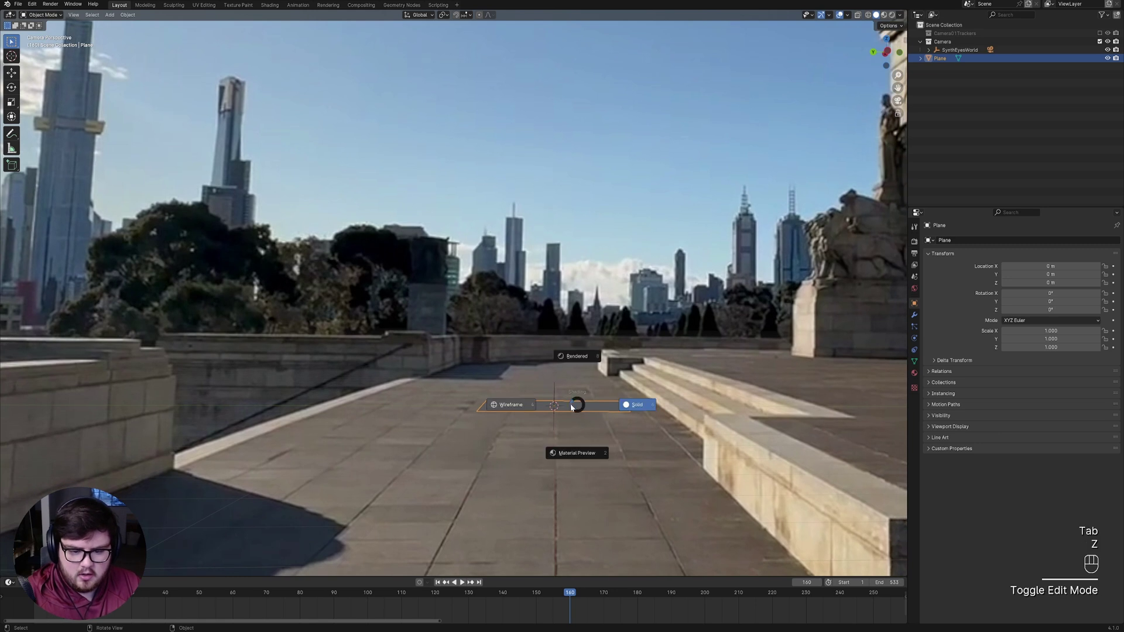
left_click(521, 408)
Scale the plane to about 2.27, move it to fit the walkway's width, and stretch it along X to about 7.48.
scroll(615, 399, "up", 2)
key("s")
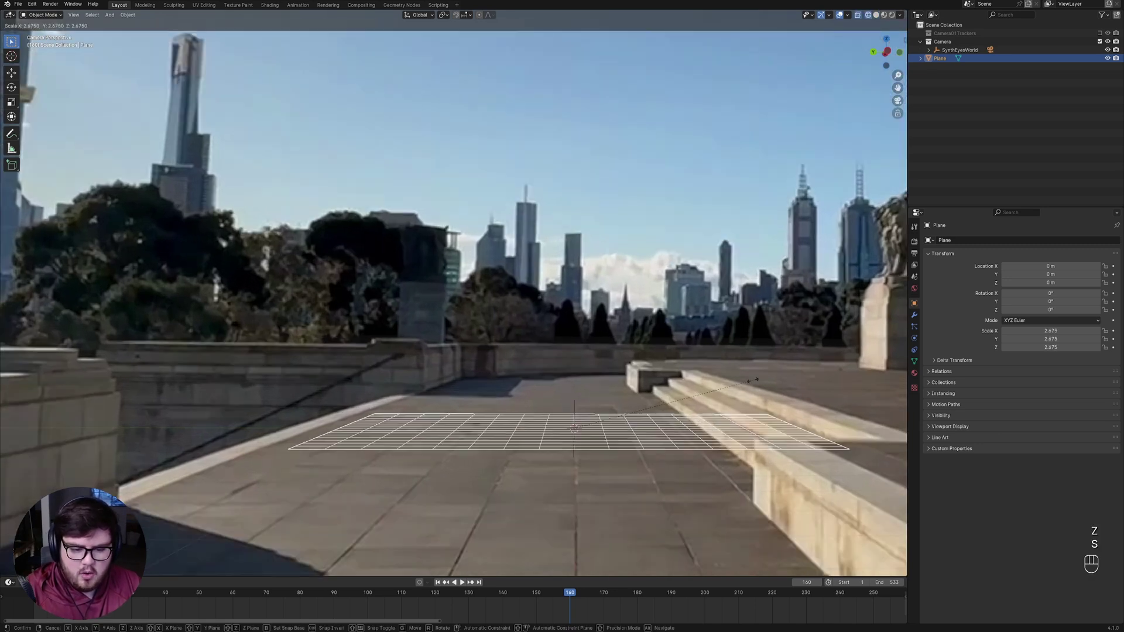
key("g")
key("s")
key("s")
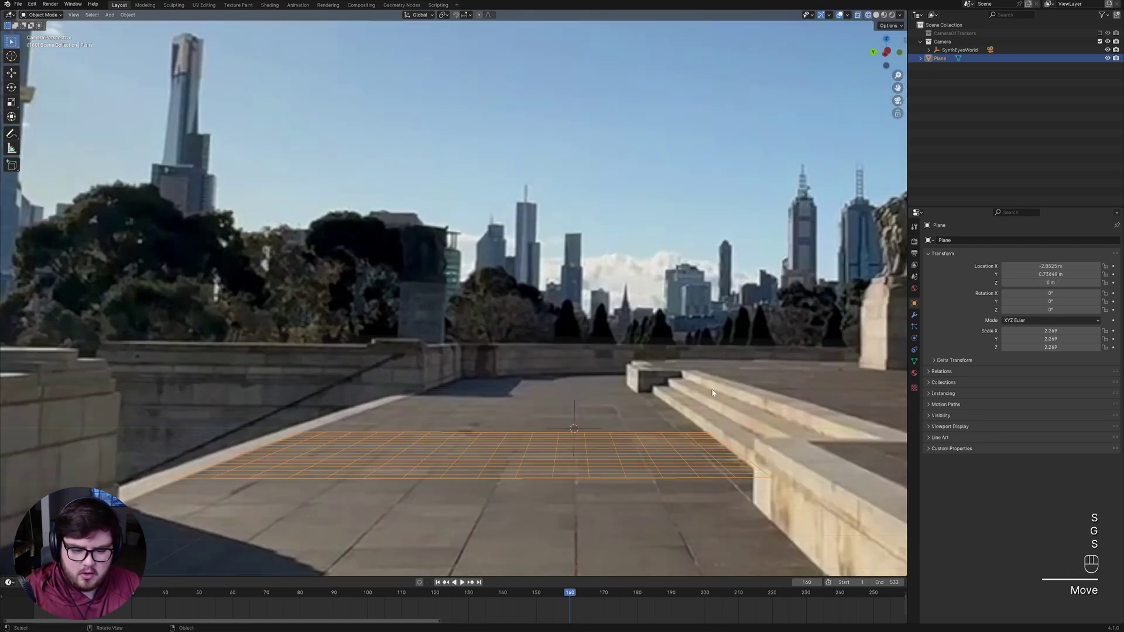
left_click(589, 176)
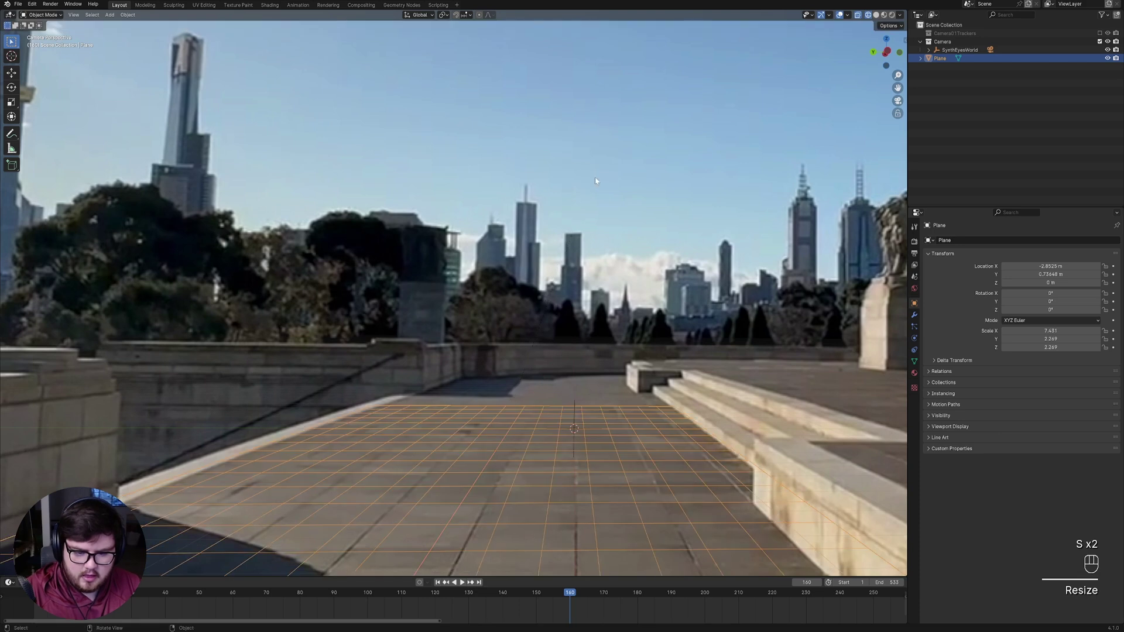
Save the file, return to frame 1 and play the shot to check how the plane sticks to the walkway.
middle_click_drag(551, 422, 577, 387, "shift")
key("ctrl+s")
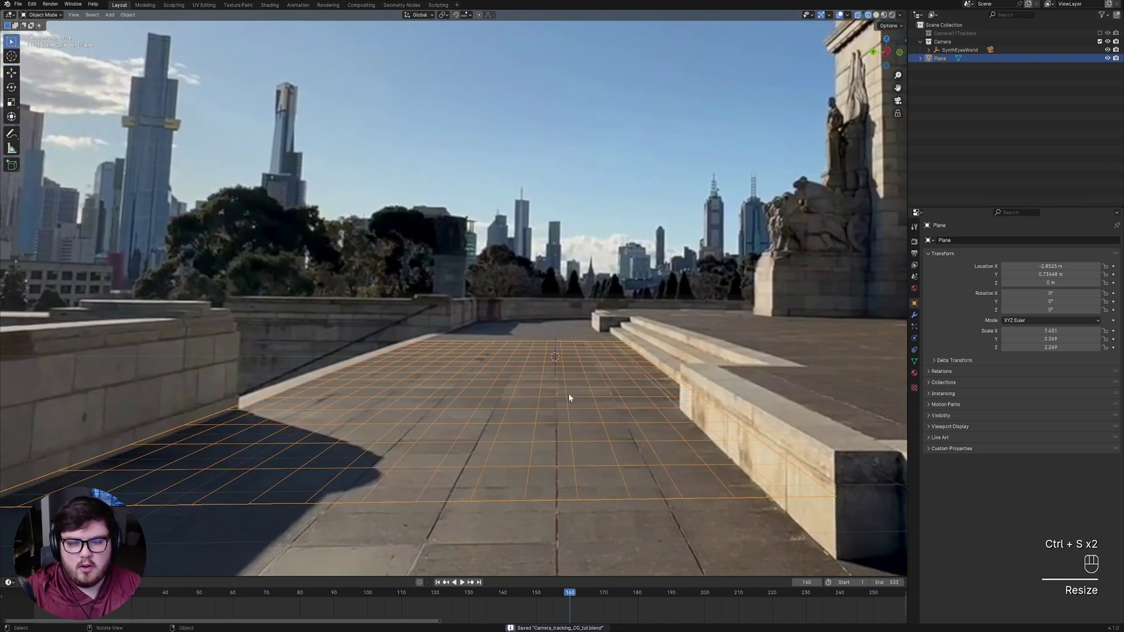
left_click(438, 582)
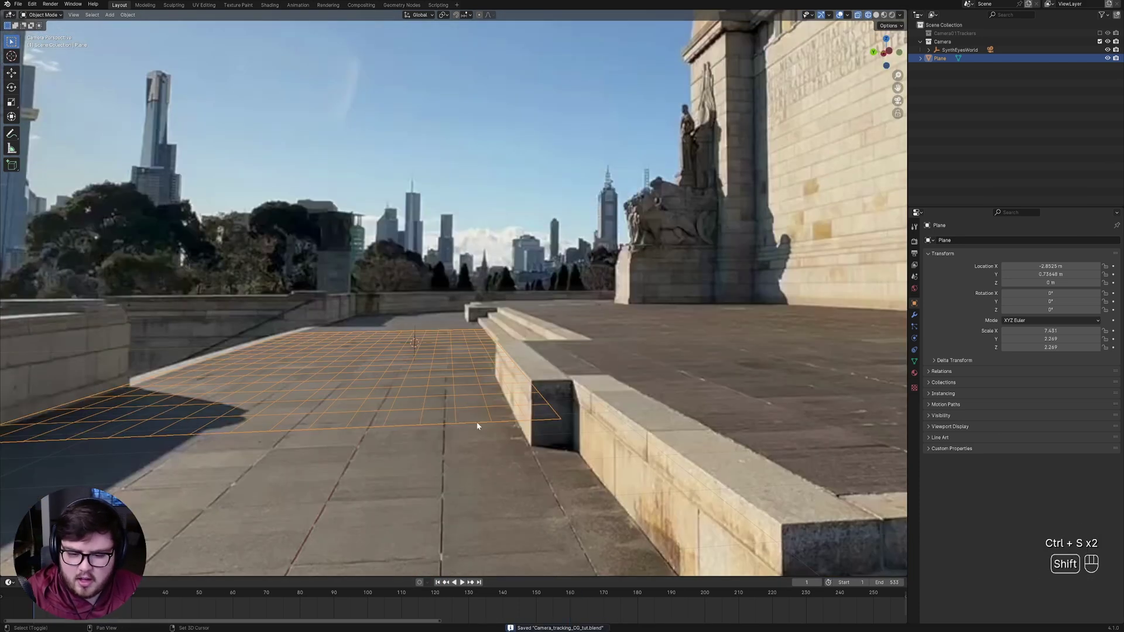
middle_click_drag(428, 397, 503, 421, "shift")
key("space")
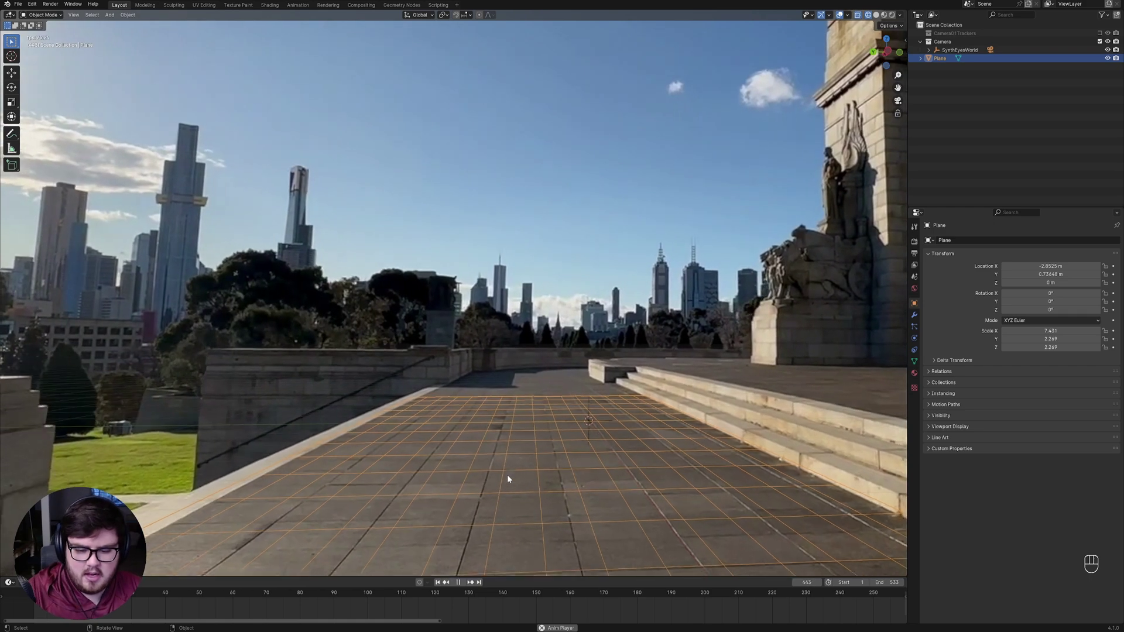
key("space")
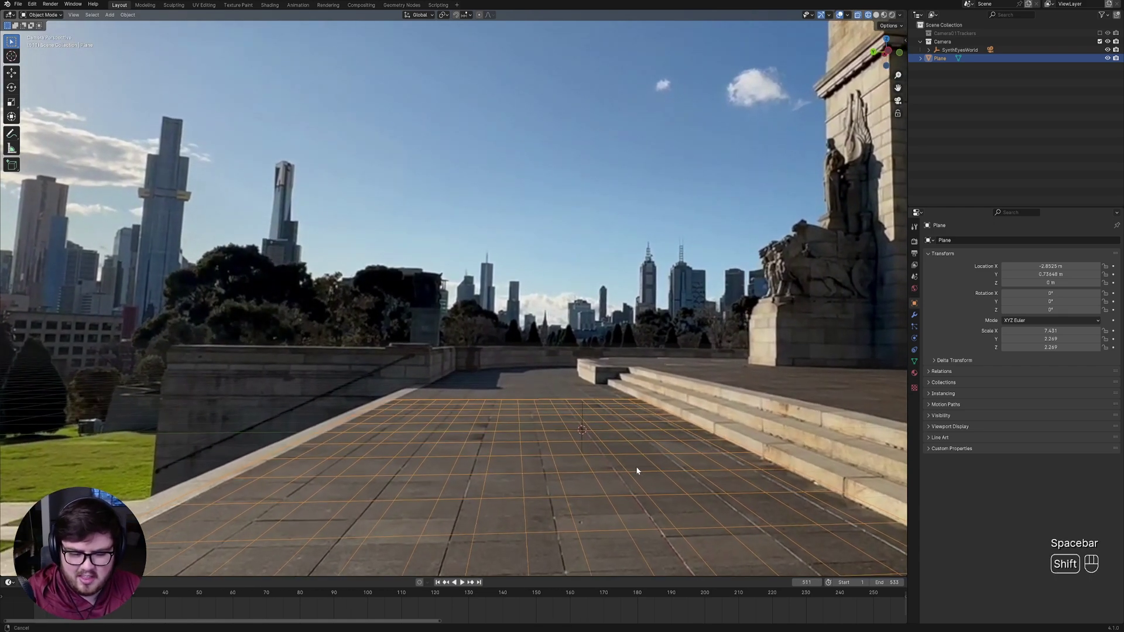
Save the file and replay the shot from the first frame with the plane closely in view, stopping at frame 208.
middle_click_drag(636, 466, 603, 413, "ctrl")
key("ctrl+s")
key("ctrl+s")
scroll(583, 415, "down", 4)
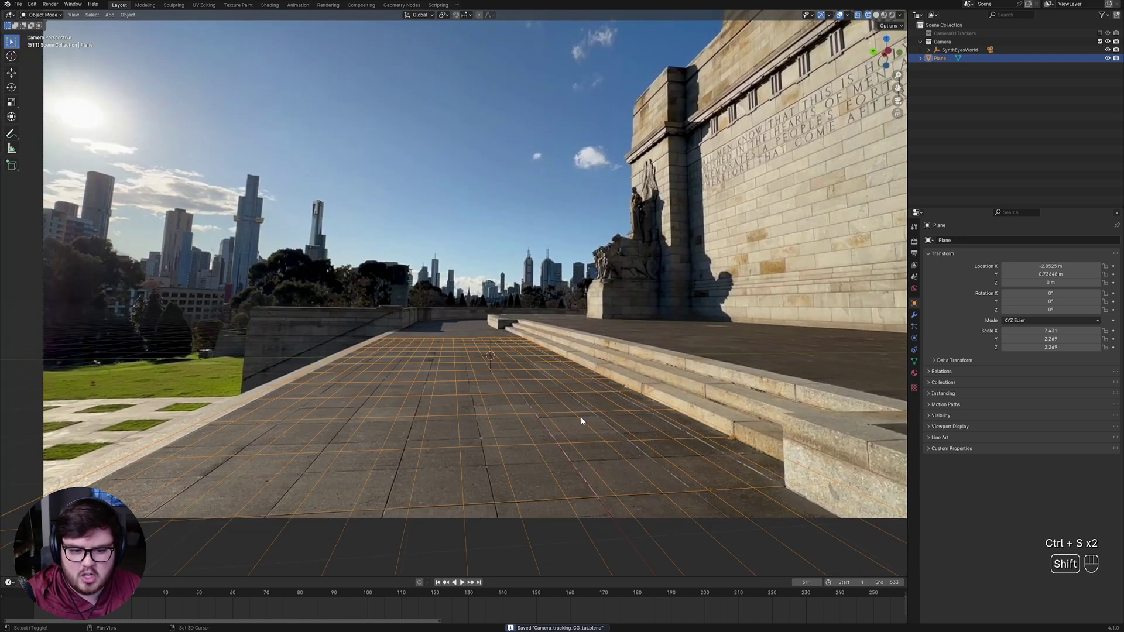
scroll(175, 492, "down", 3)
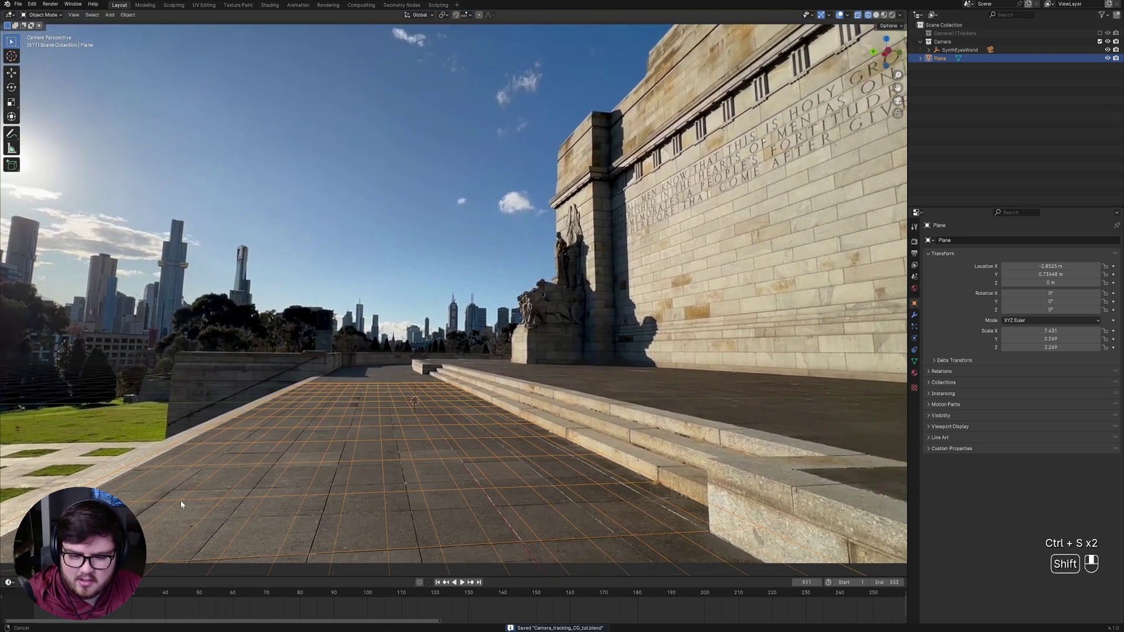
middle_click_drag(630, 404, 675, 430, "shift")
key("ctrl+s")
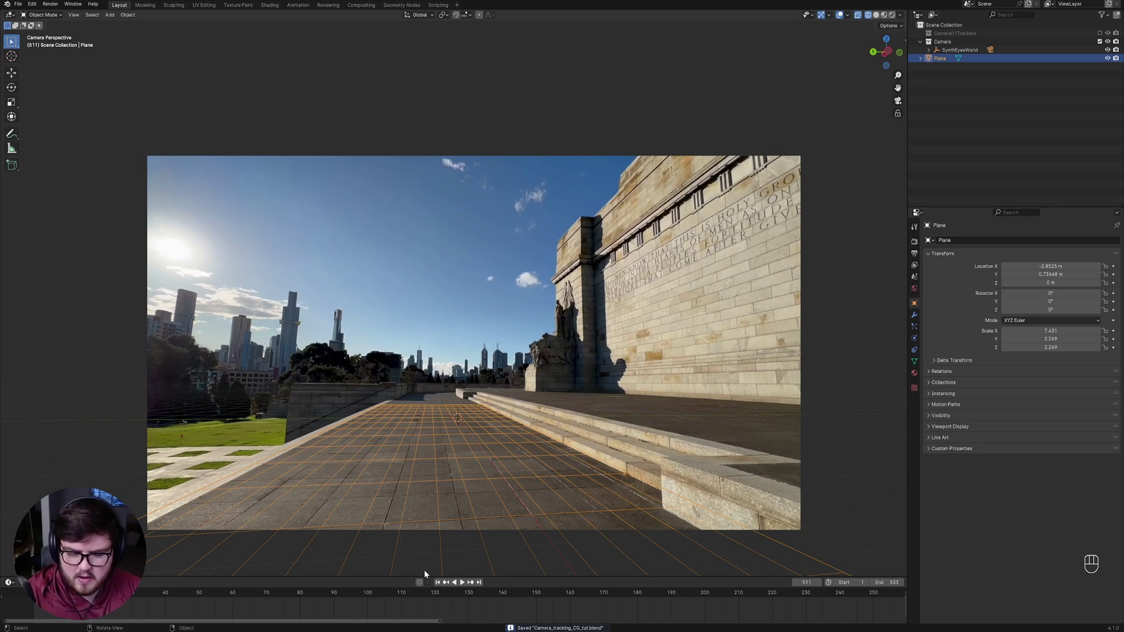
key("Home")
key("ctrl+s")
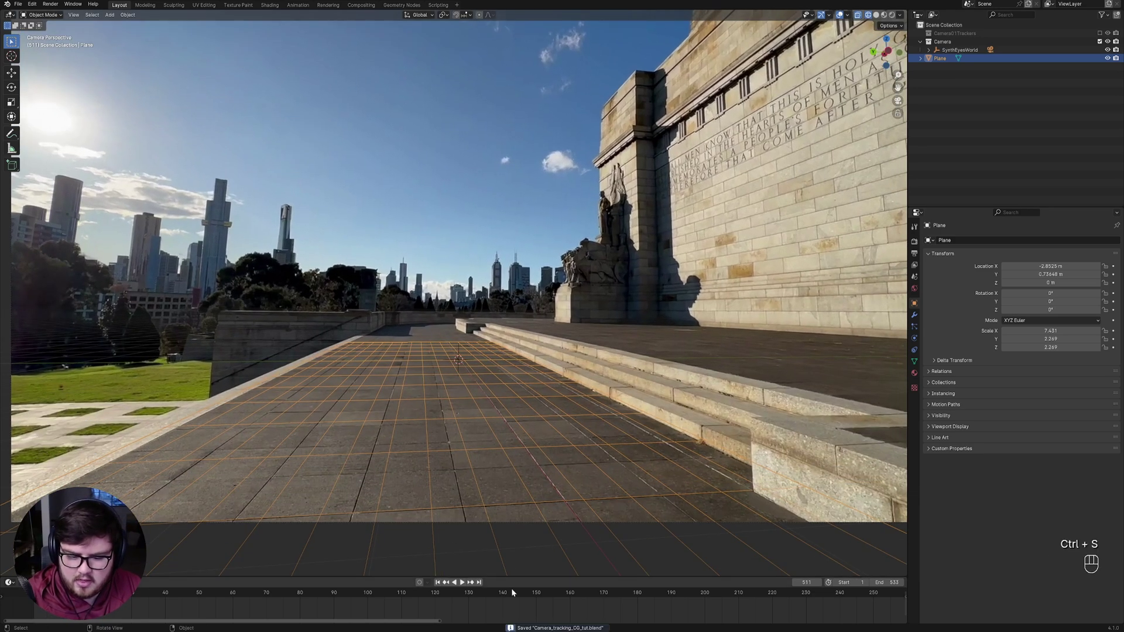
key("space")
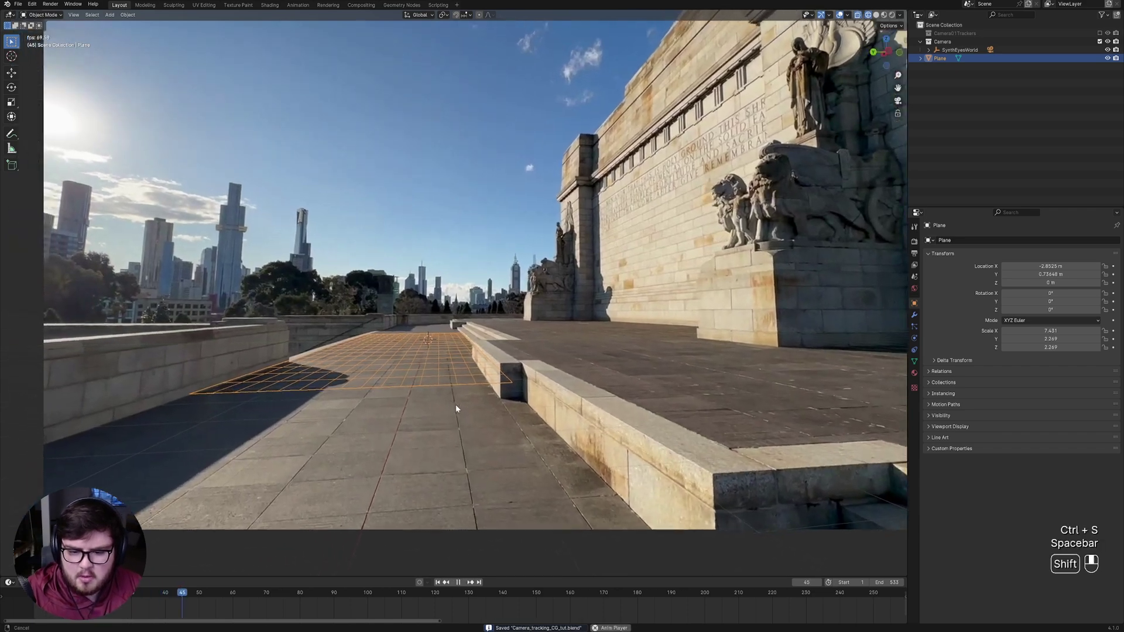
scroll(451, 399, "up", 2)
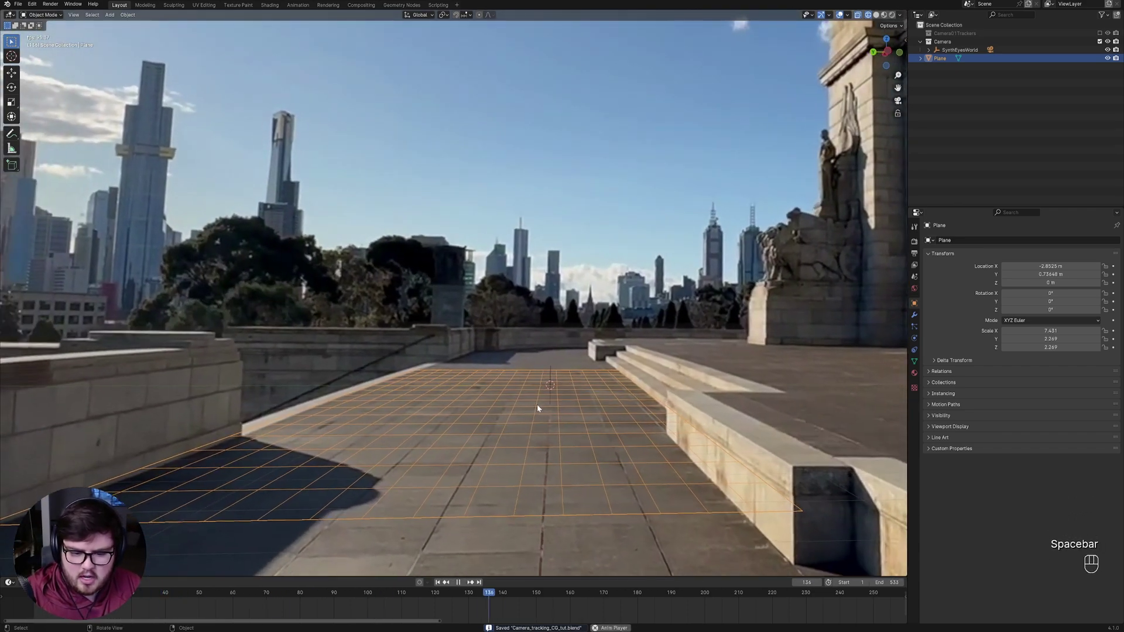
key("space")
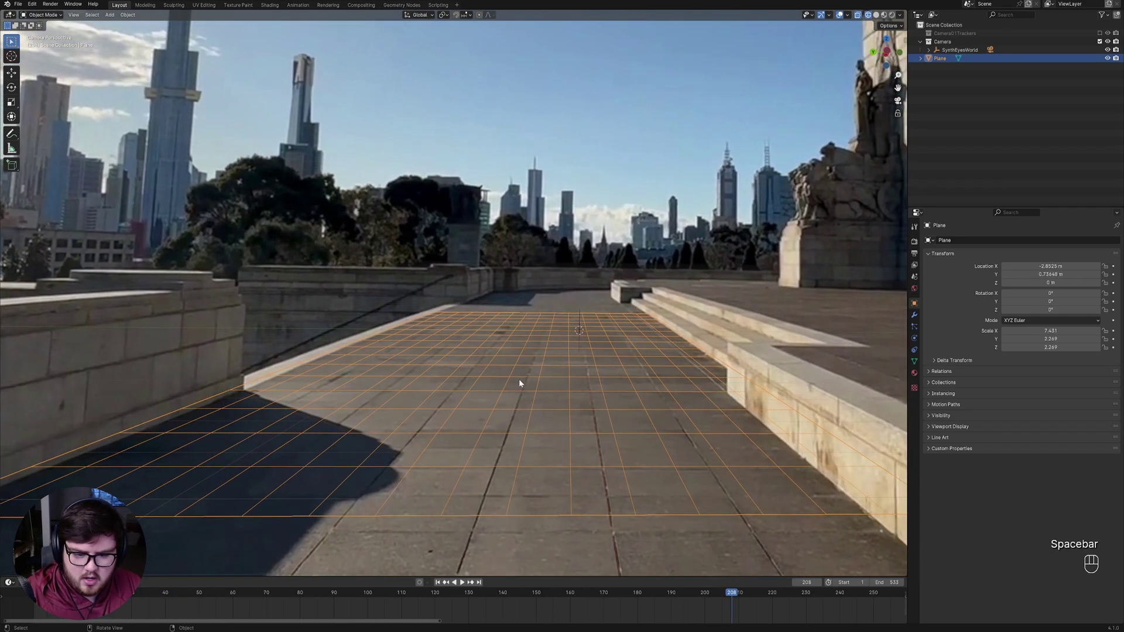
Switch the viewport to solid shading and delete the subdivided plane.
key("z")
key("x")
left_click(553, 396)
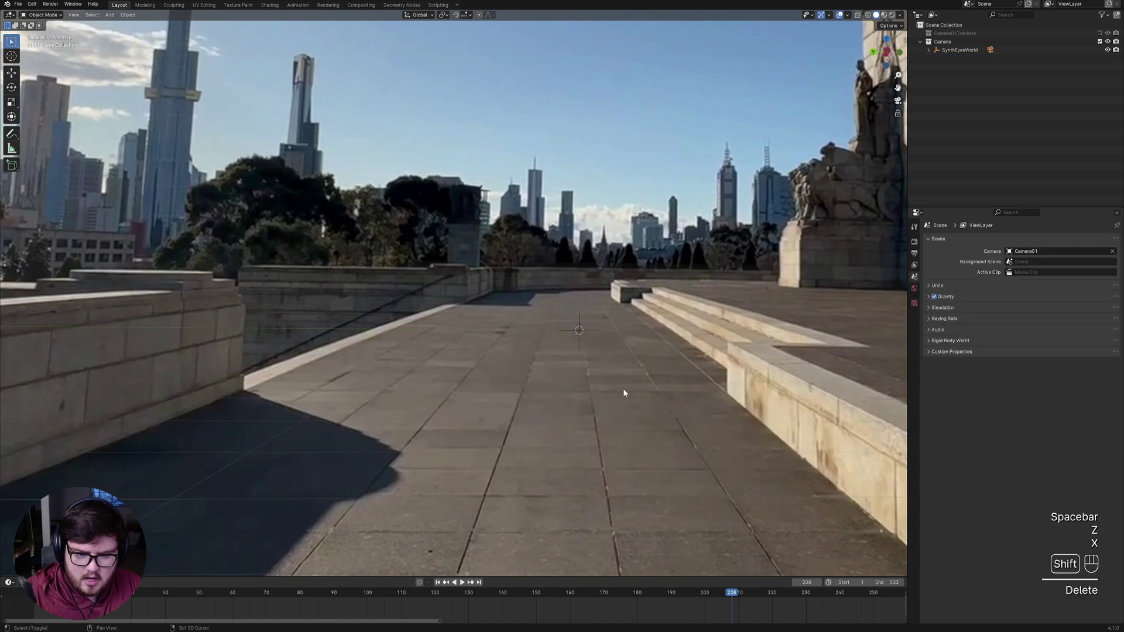
Add a new plane mesh at the world origin and scale it uniformly to about 1.48.
key("shift+a")
mouse_move(535, 399)
left_click(603, 400)
scroll(595, 367, "up", 3)
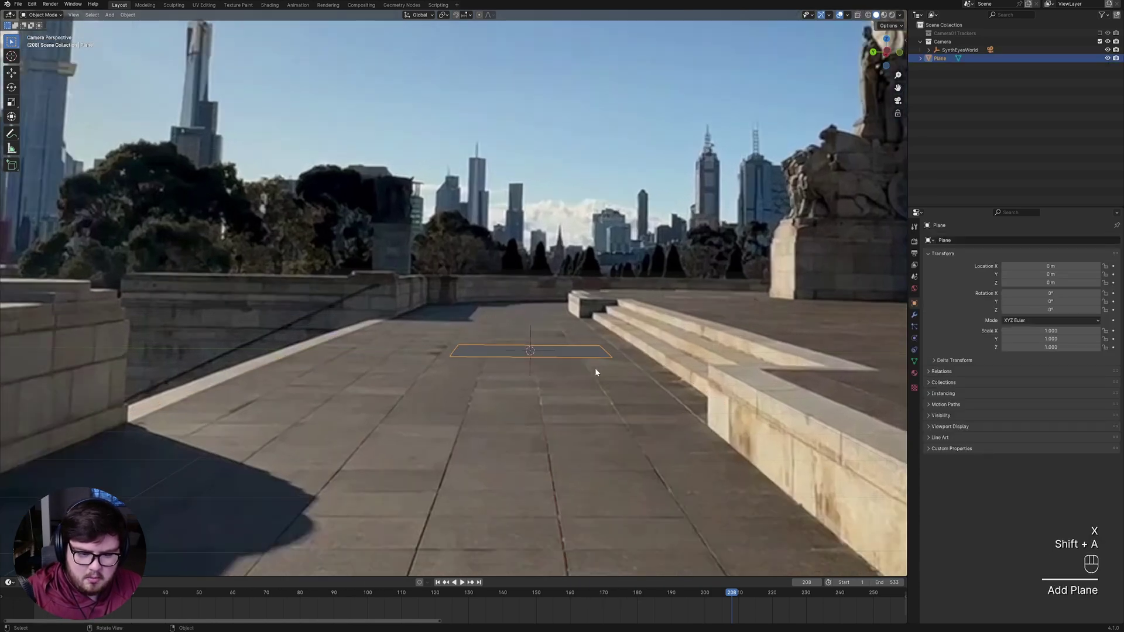
key("s")
left_click(698, 355)
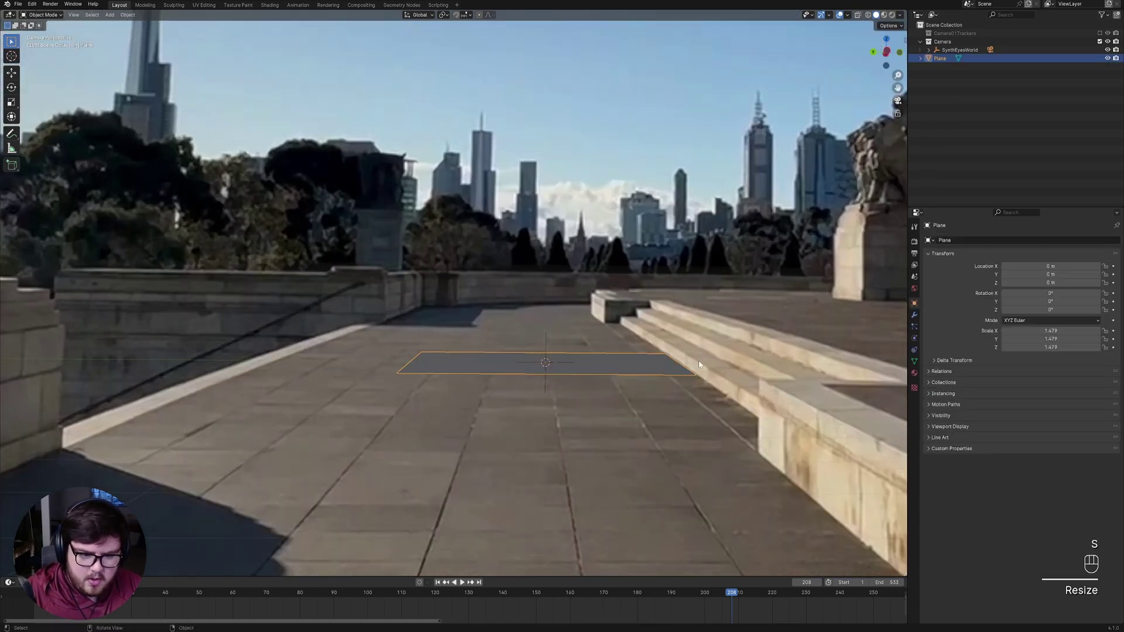
In Edit Mode, move the plane's left edge out to the walkway's curb and its far edge about 10.6 m along X.
middle_click_drag(648, 396, 575, 357, "shift")
left_click(330, 325)
key("g")
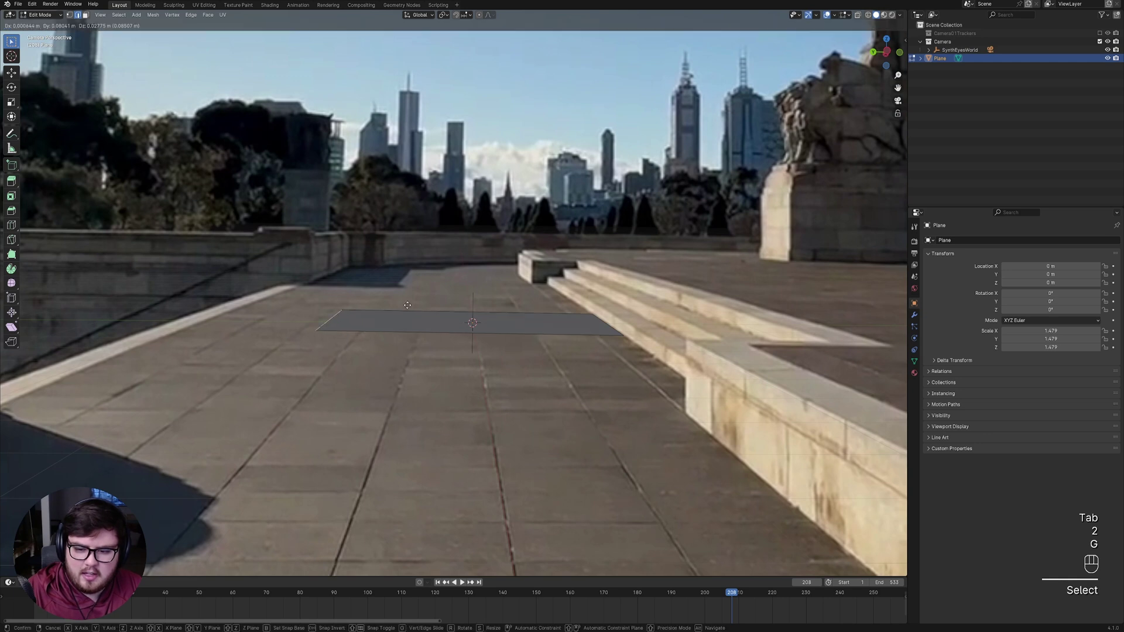
left_click(250, 302)
middle_click_drag(440, 309, 401, 346, "shift")
key("x")
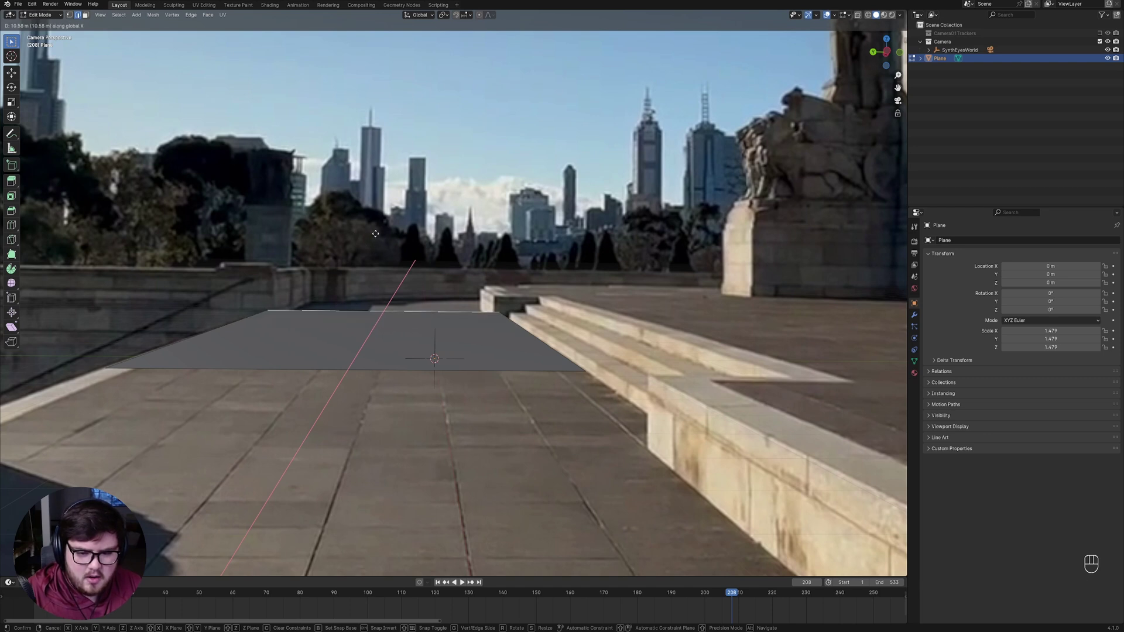
left_click(362, 233)
middle_click_drag(361, 234, 458, 323, "shift")
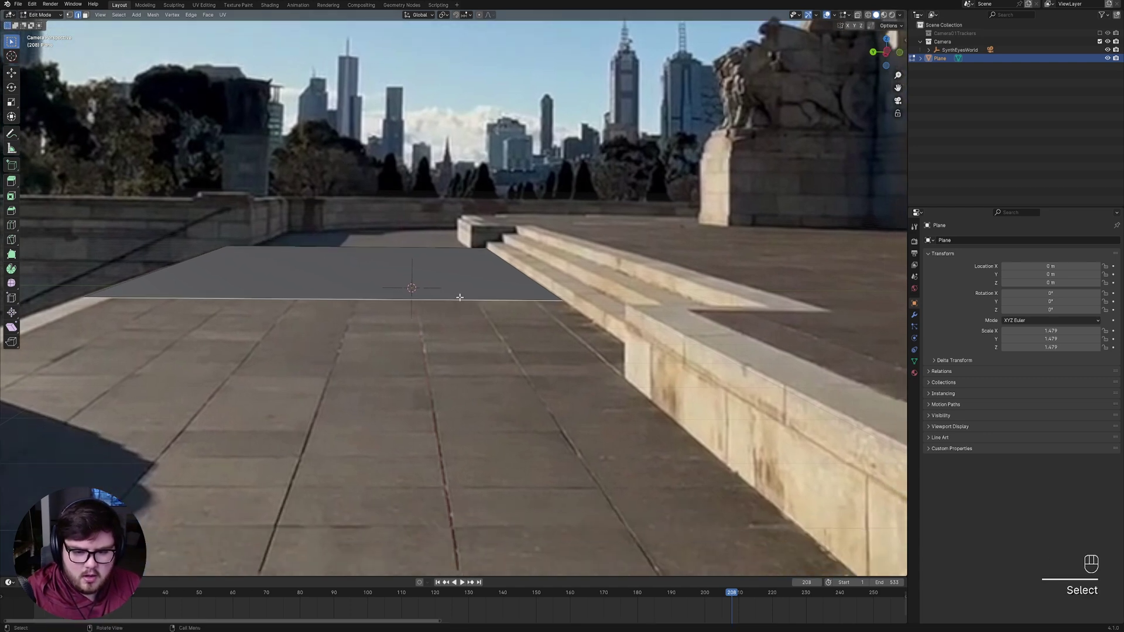
Move the plane's near edge about 5 m toward the camera along X, save, and extrude that edge further along X.
key("g")
key("g")
key("g")
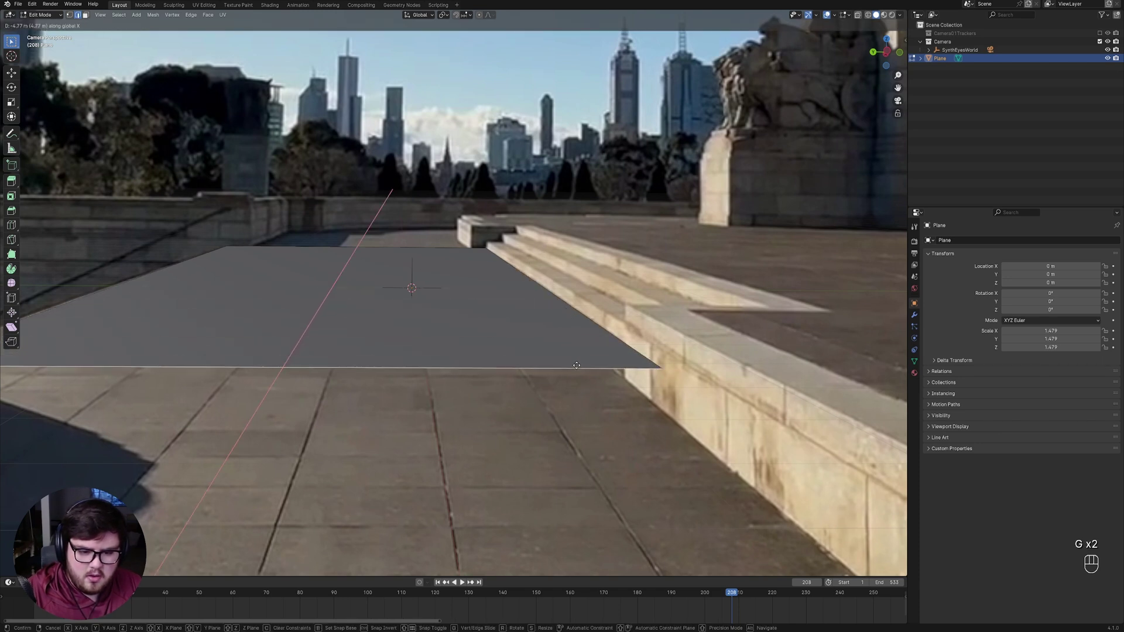
left_click(573, 375)
key("ctrl+s")
middle_click_drag(574, 375, 448, 352, "shift")
key("e")
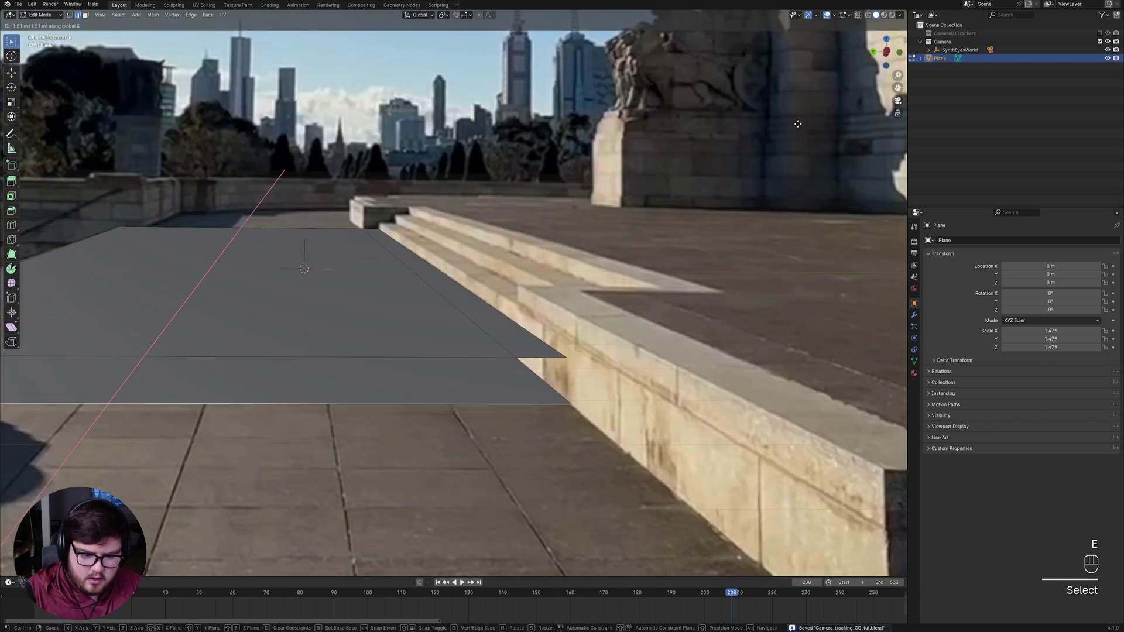
left_click(459, 366)
Extrude the plane's stair-side edge up about 0.13 m along Z and outward about 0.22 m along Y to form the first step.
scroll(459, 366, "up", 5)
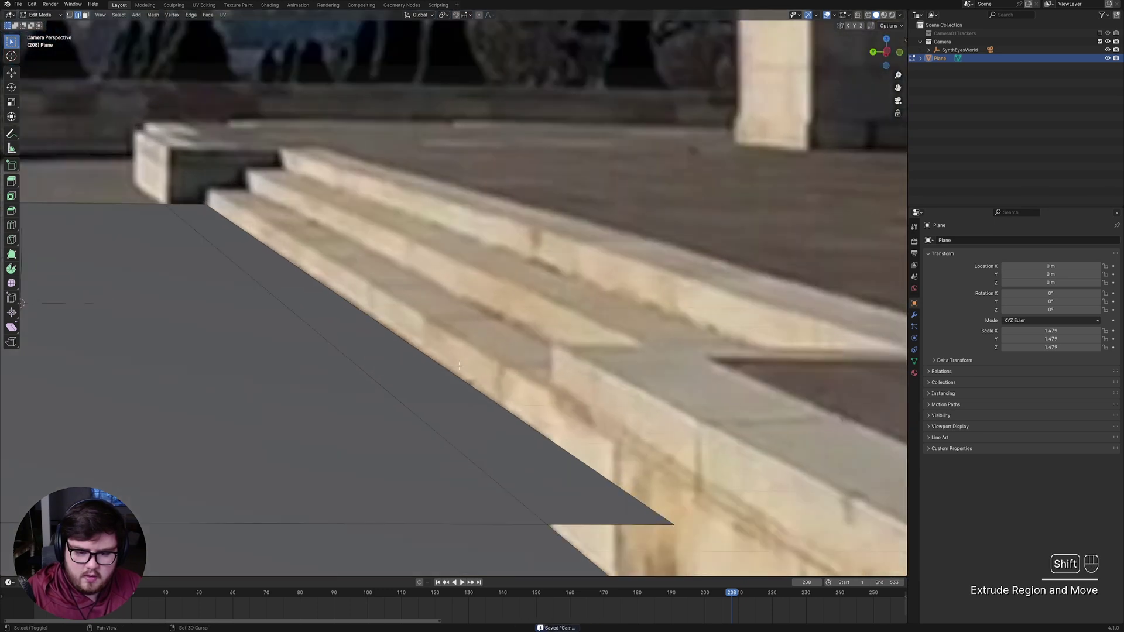
middle_click_drag(460, 366, 419, 381, "shift")
left_click(420, 383)
key("e")
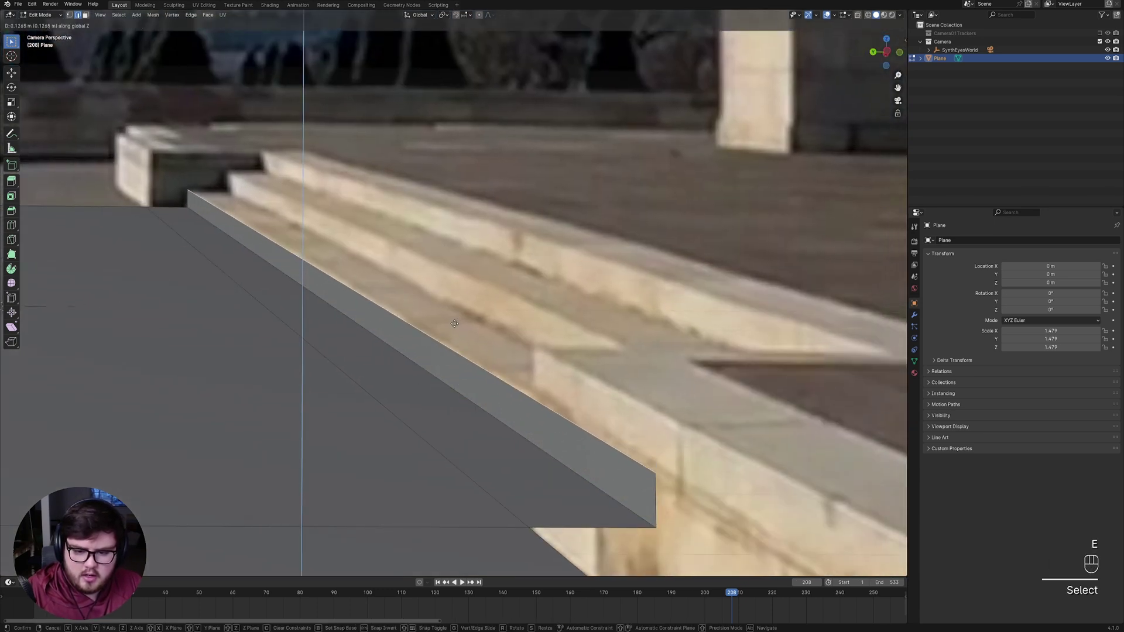
left_click(449, 319)
key("e")
key("y")
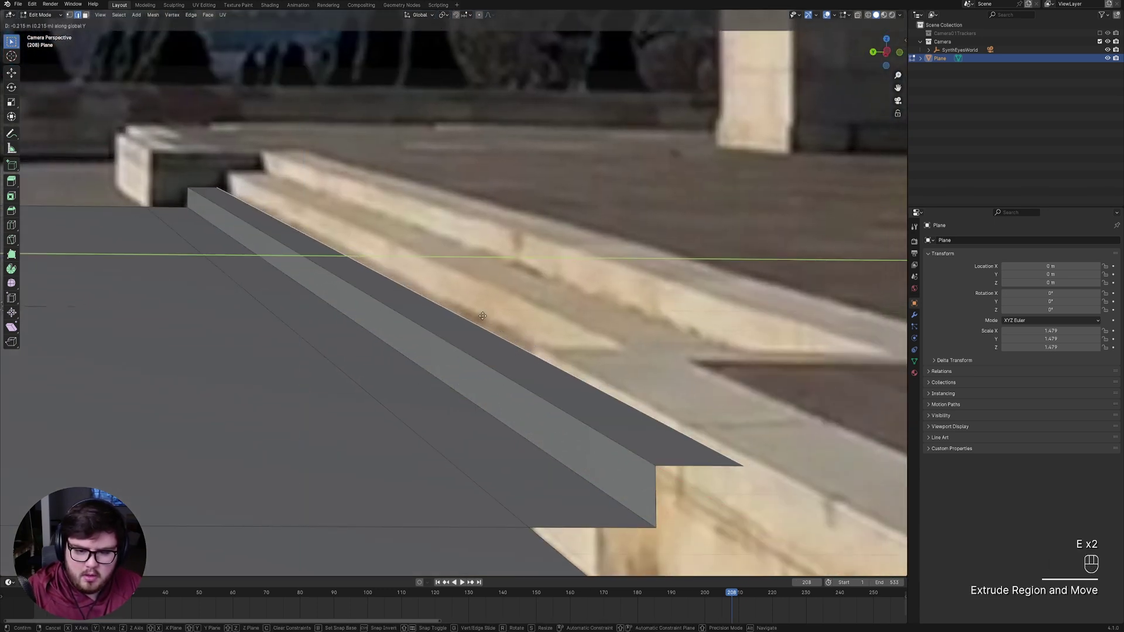
left_click(486, 313)
Extrude the edge alternately along Z and Y to build the second and third steps and the upper platform.
key("e")
left_click(489, 259)
key("e")
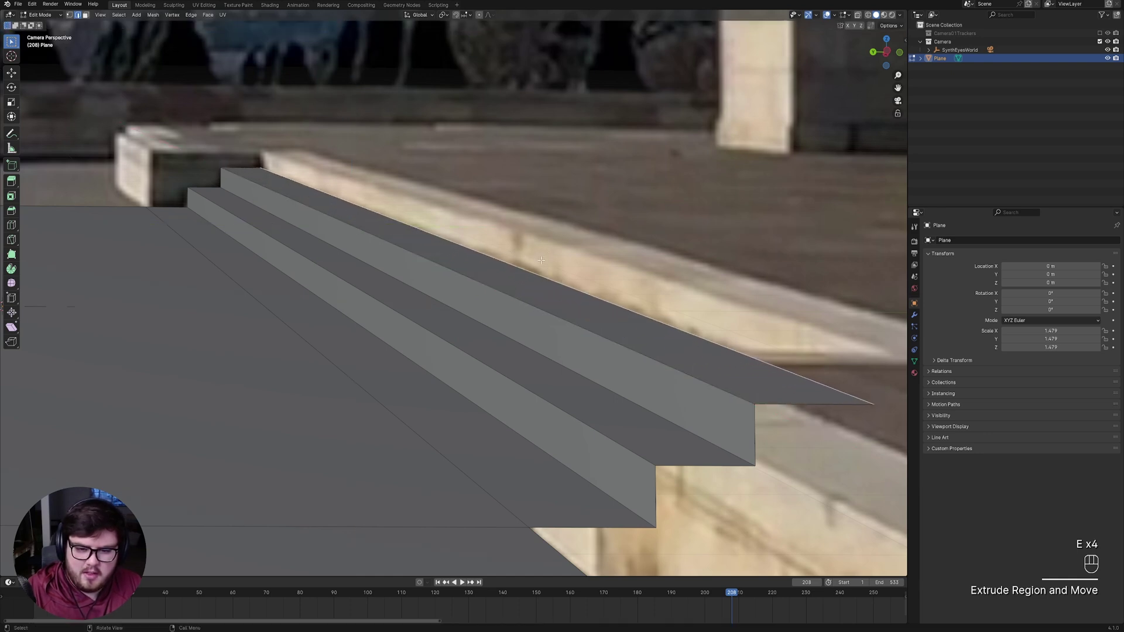
key("e")
scroll(497, 242, "up", 2, "shift")
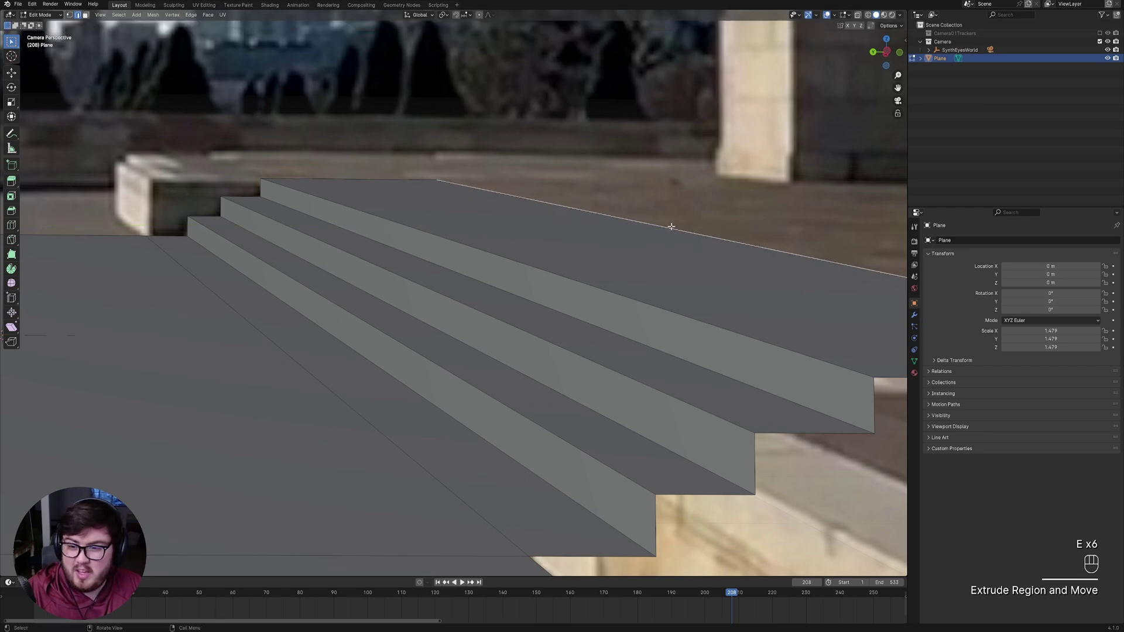
Switch to wireframe shading, save, and play the shot to check the stair geometry against the footage, stopping at frame 157.
scroll(671, 226, "down", 3)
key("shift+z")
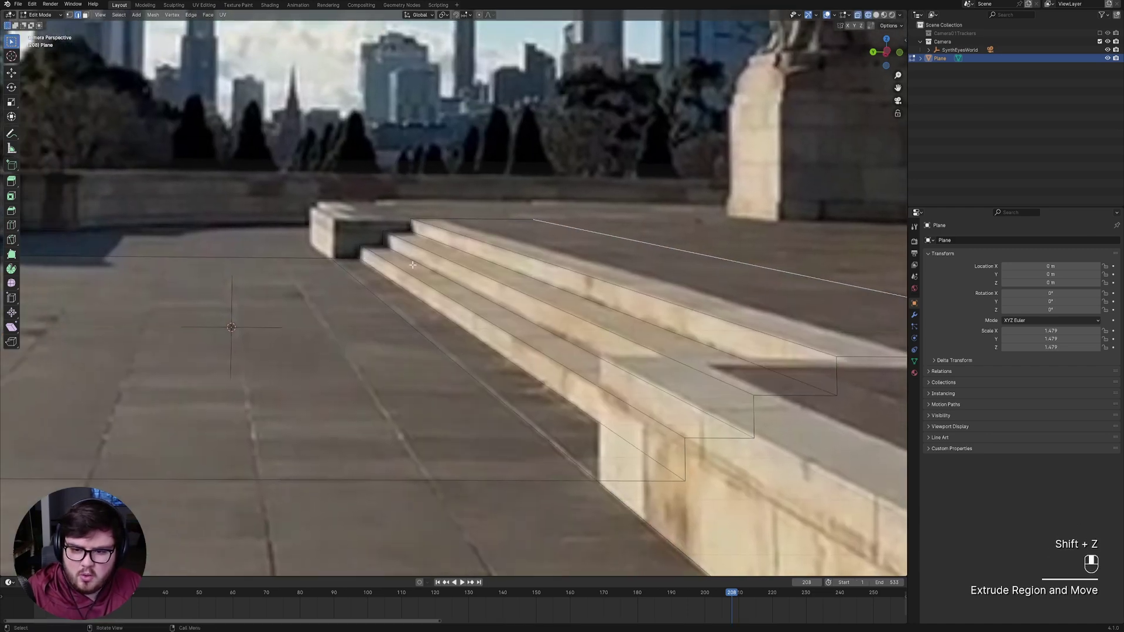
key("ctrl+s")
key("space")
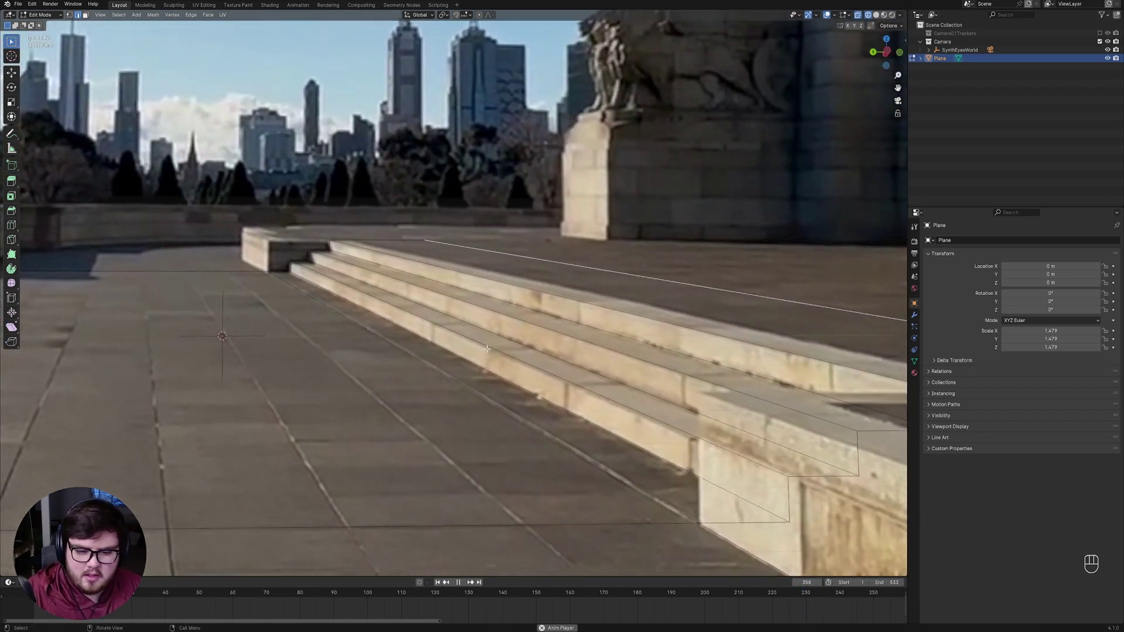
key("Tab")
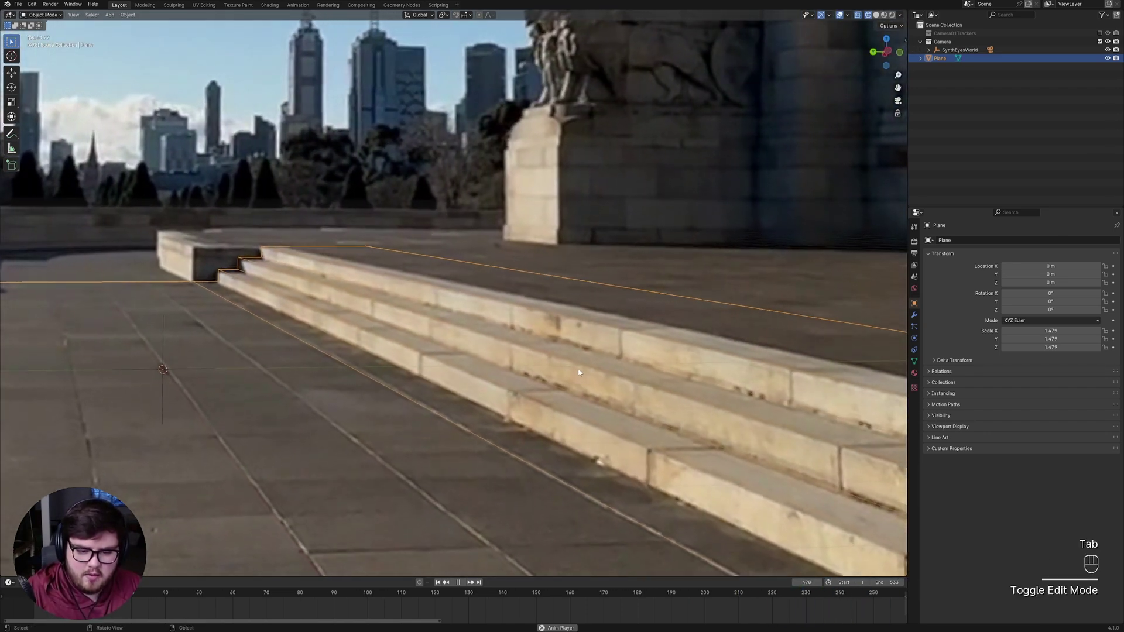
key("Tab")
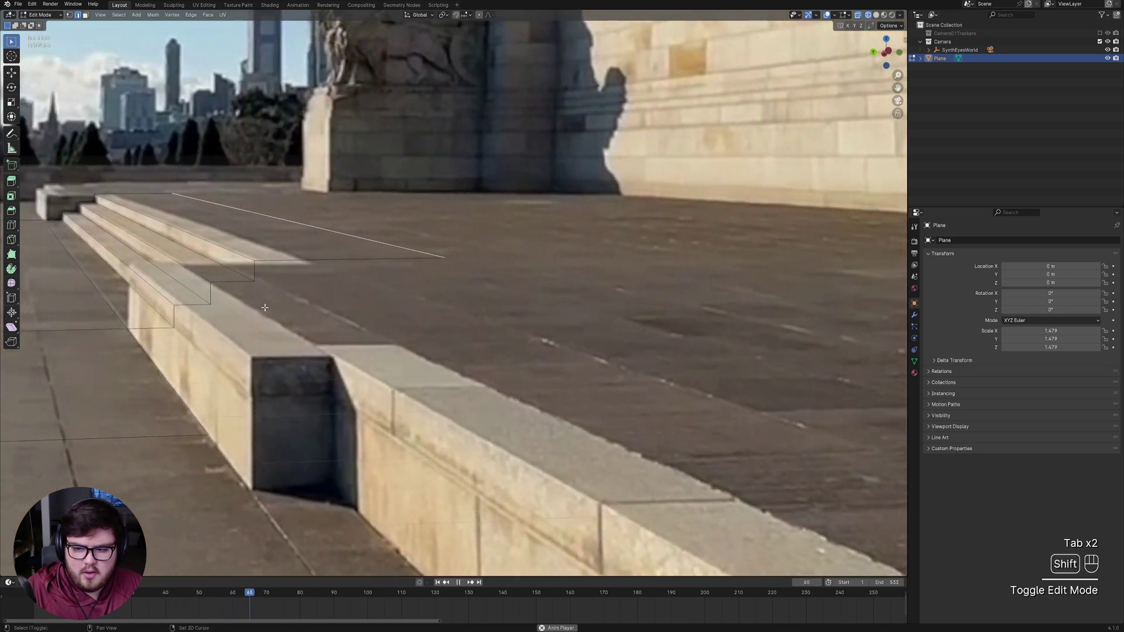
key("space")
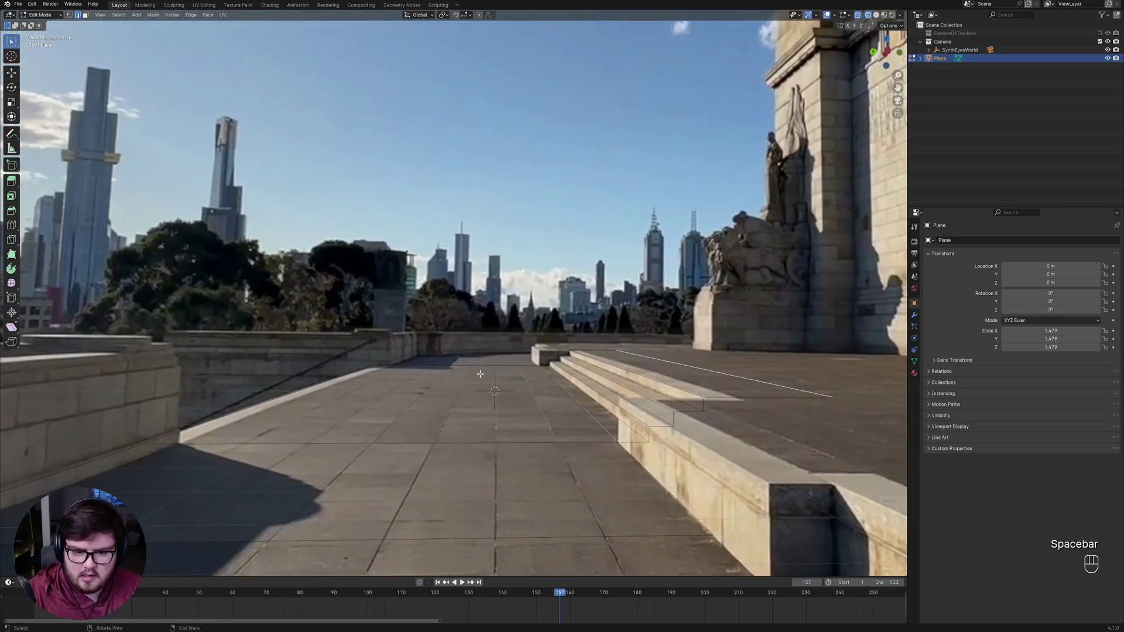
Return to Object Mode, save the file and add a Monkey mesh at the world origin.
key("Tab")
middle_click_drag(497, 390, 474, 374, "shift")
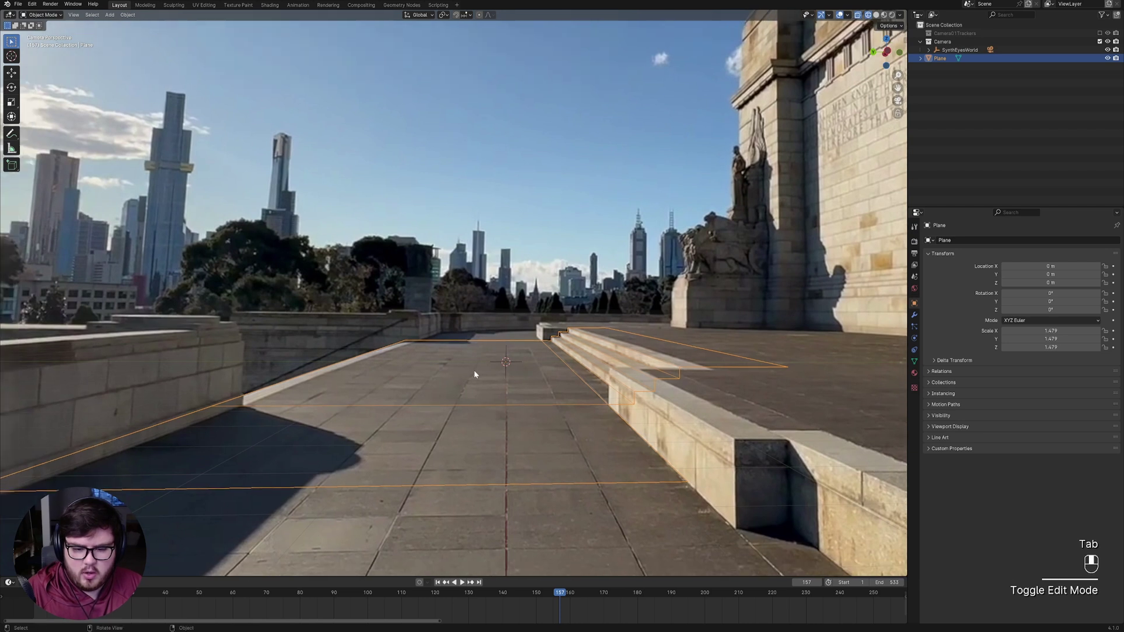
key("shift+a")
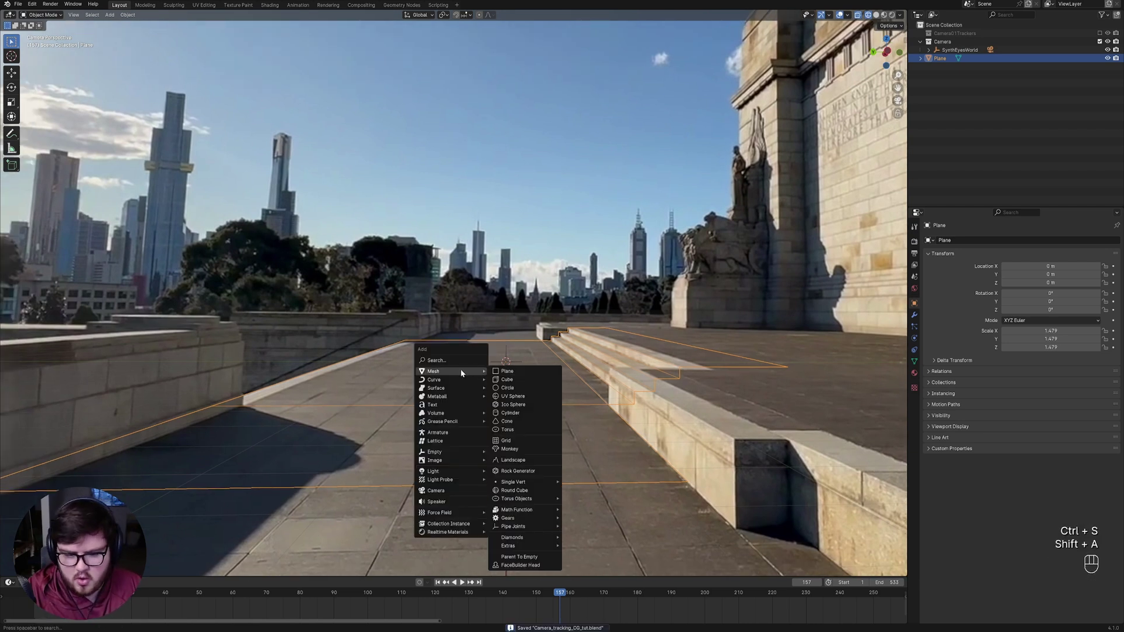
key("shift+a")
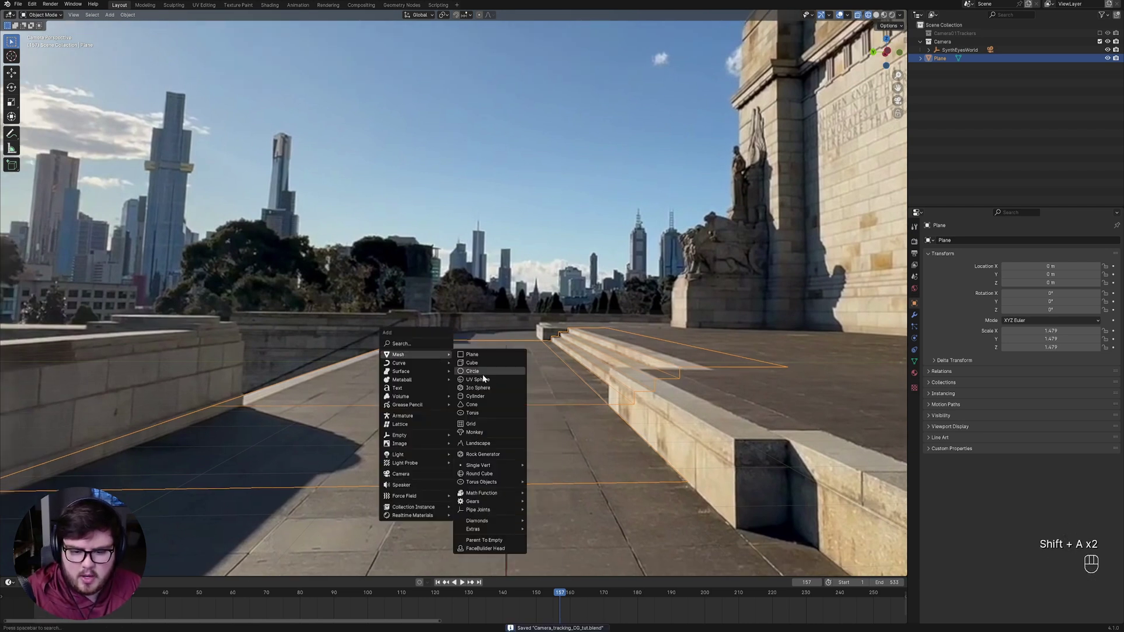
left_click(474, 432)
In side view, rotate the whole monkey mesh in Edit Mode until its chin and the back of its head are level.
middle_click_drag(515, 371, 556, 367)
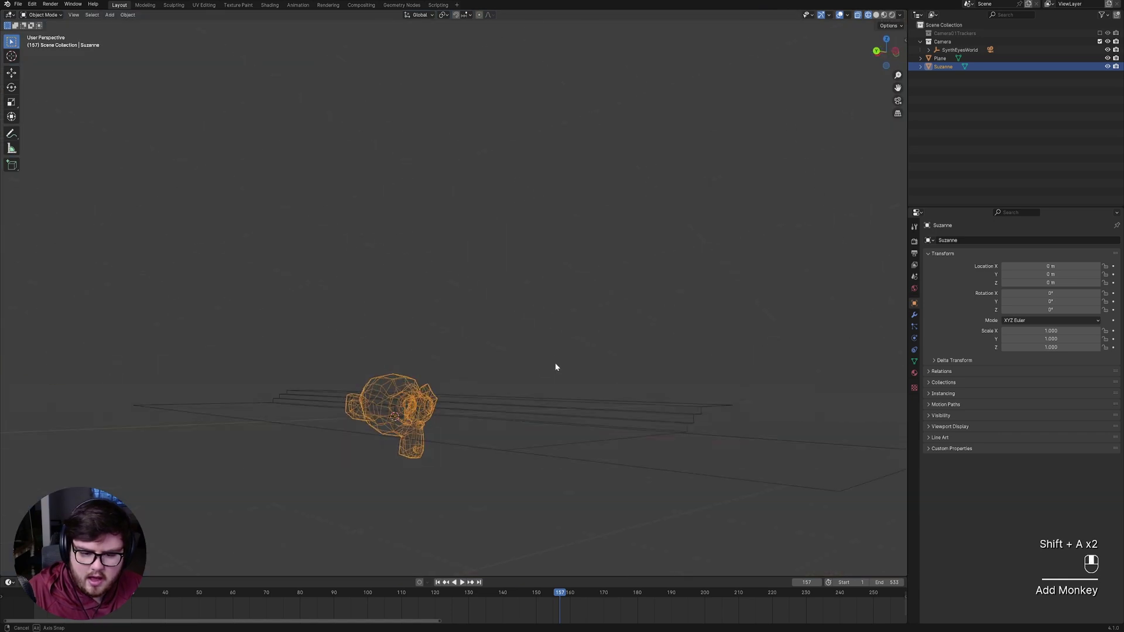
middle_click_drag(451, 382, 539, 370, "shift")
key("KP_1")
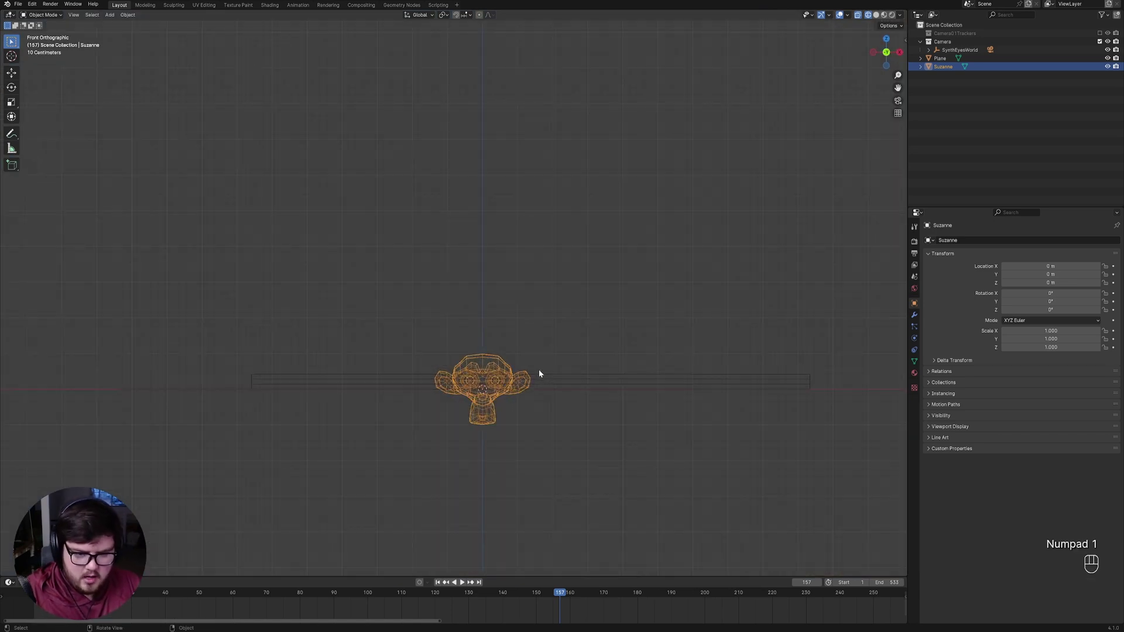
key("KP_3")
scroll(503, 416, "up", 5)
middle_click_drag(503, 415, 477, 250, "shift")
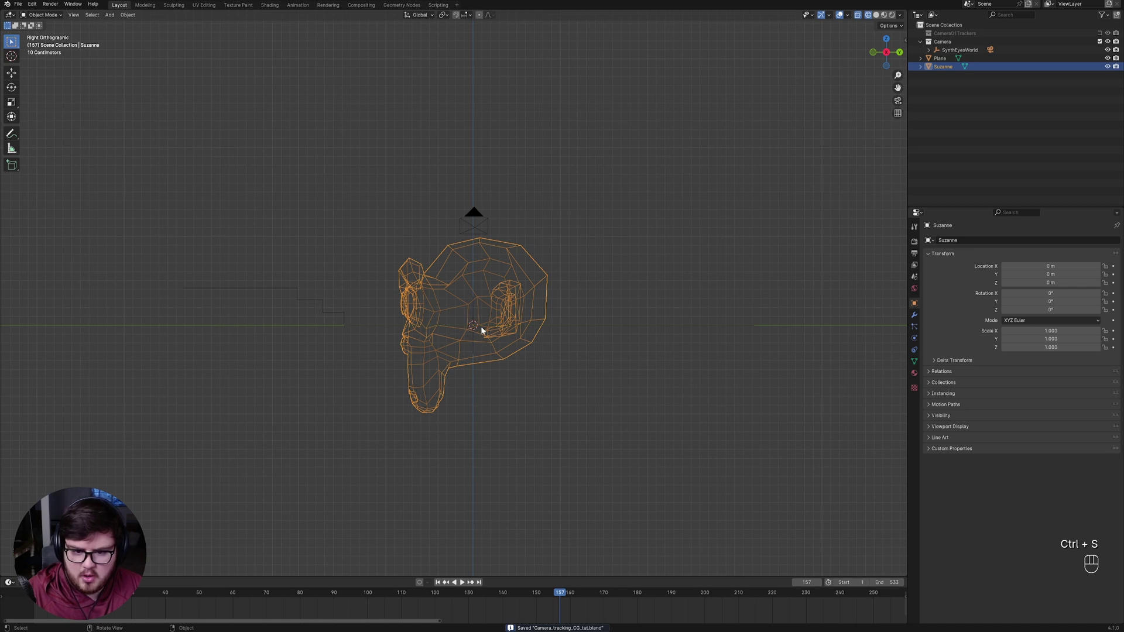
key("Tab")
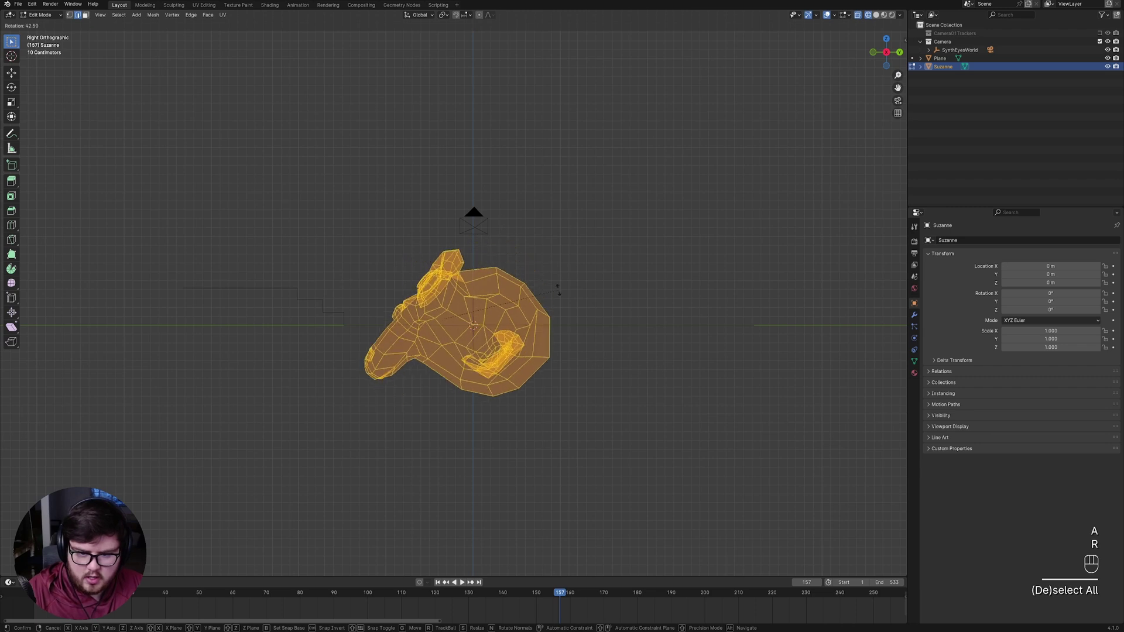
key("g")
key("r")
left_click(594, 220)
Raise the mesh until it rests on the ground line, and return to Object Mode in the camera view.
key("g")
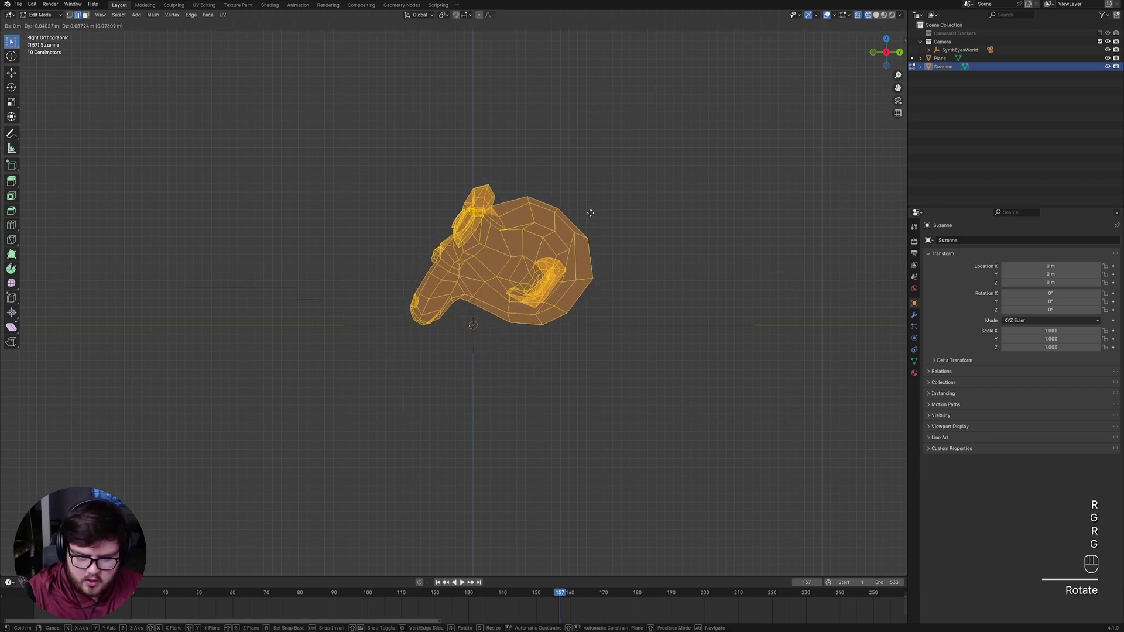
scroll(533, 284, "up", 6)
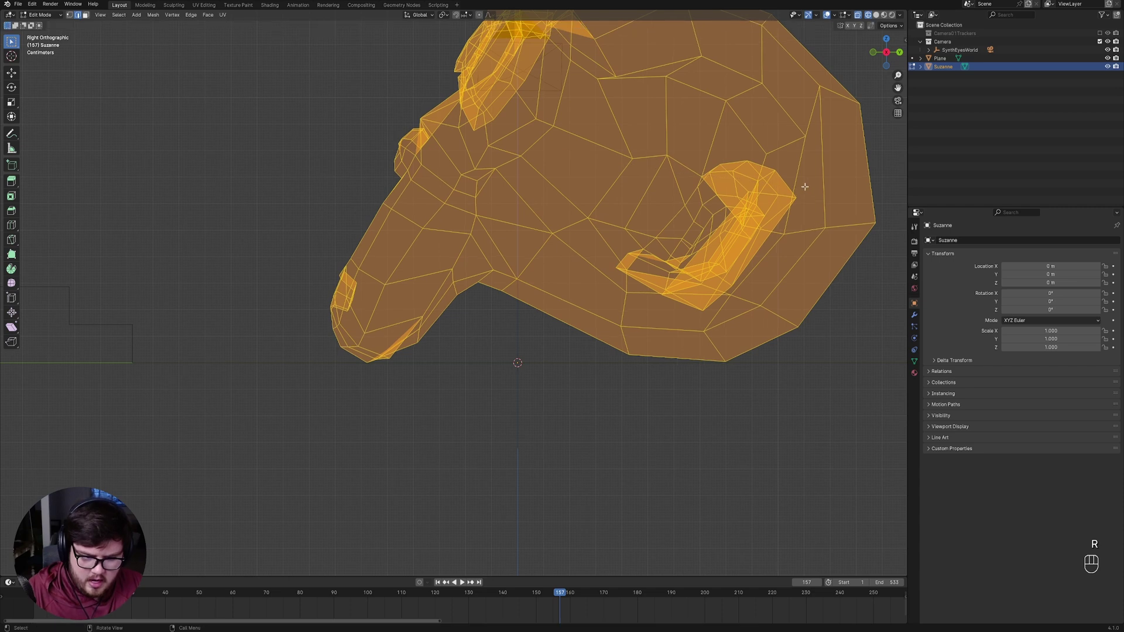
key("Tab")
key("KP_0")
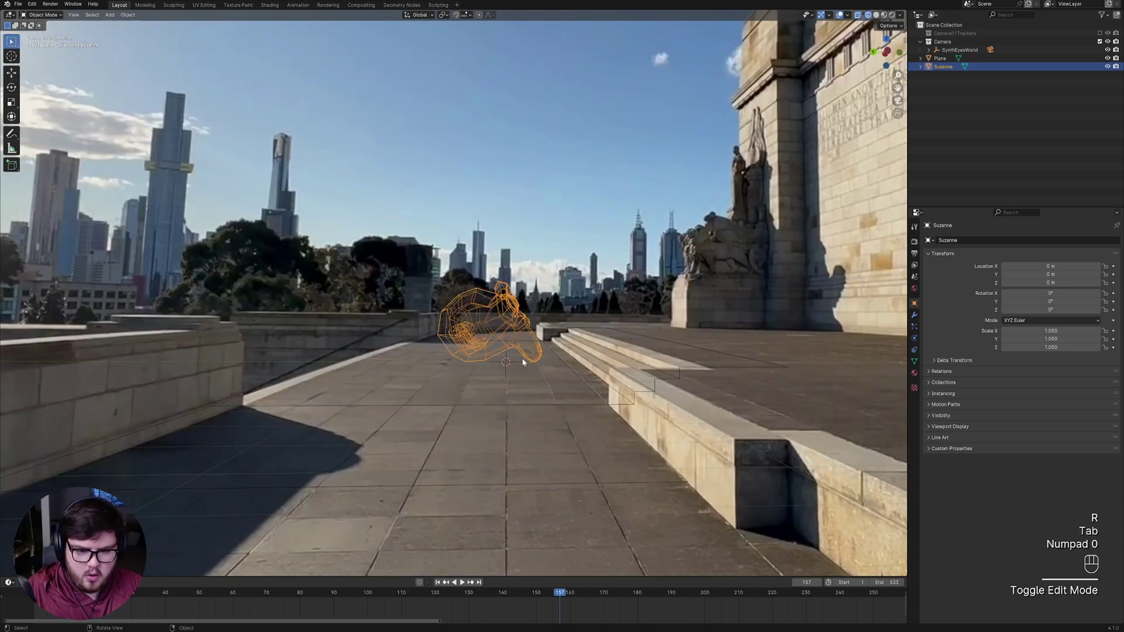
Switch to solid shading, turn the monkey about -90° around Z to face the camera, and move it to about X -1.8 m, Y 0.81 m.
scroll(504, 364, "up", 2, "shift")
key("z")
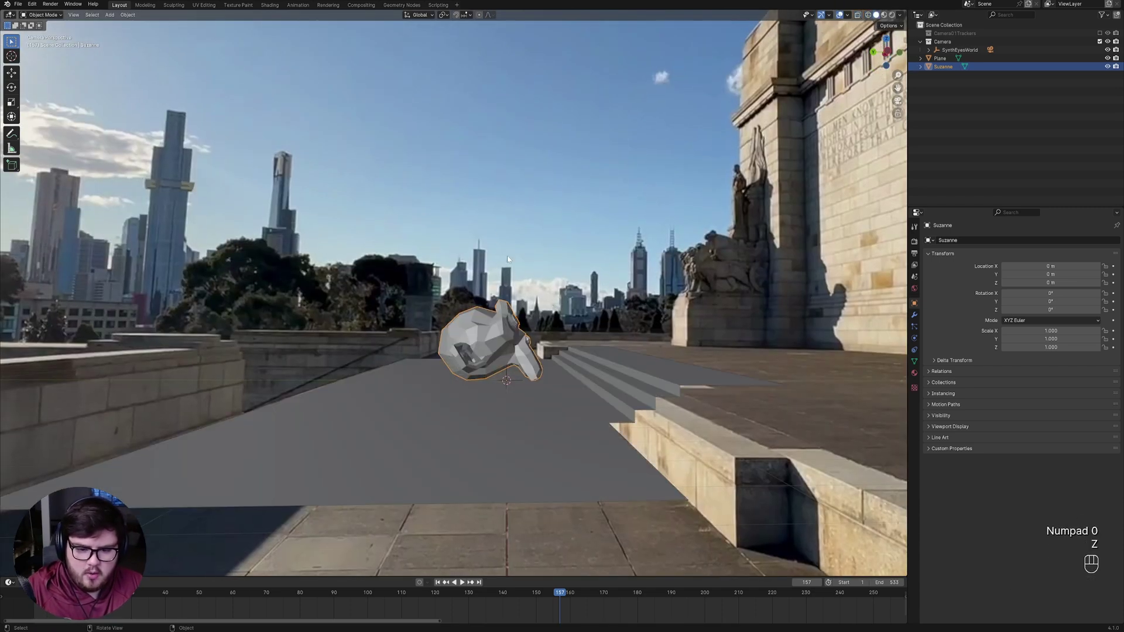
key("r")
left_click(624, 349)
key("g")
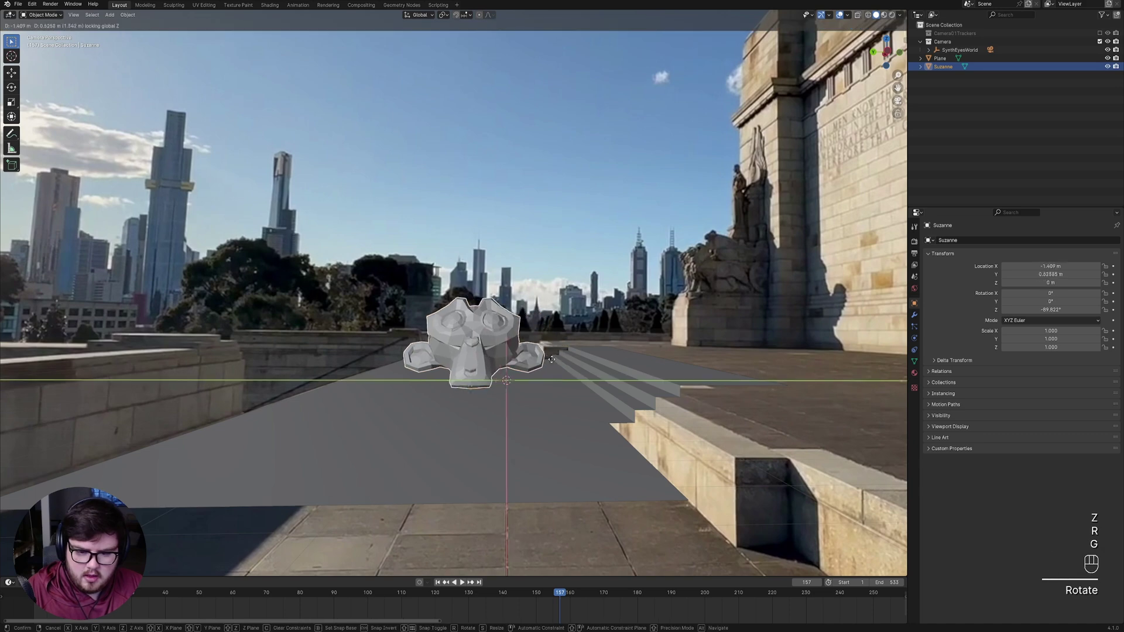
left_click(586, 316)
Turn the monkey to about -108° around Z and scale it up to about 1.32.
key("r")
left_click(571, 292)
key("s")
left_click(590, 313)
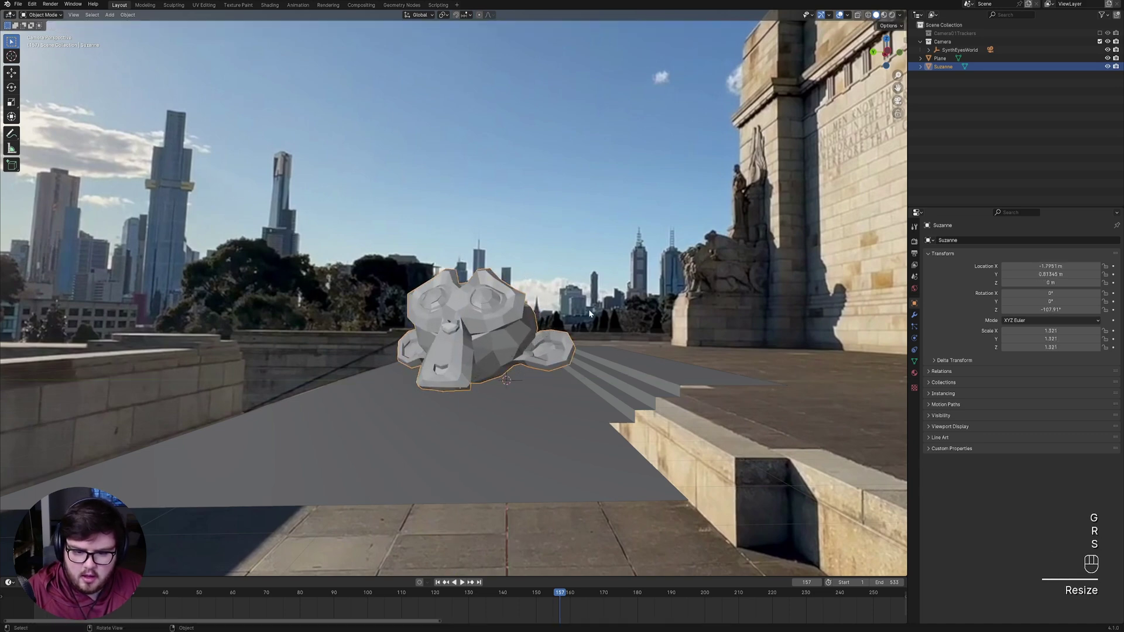
Check the monkey's contact with the ground in front view, using wireframe and solid shading.
key("KP_1")
key("z")
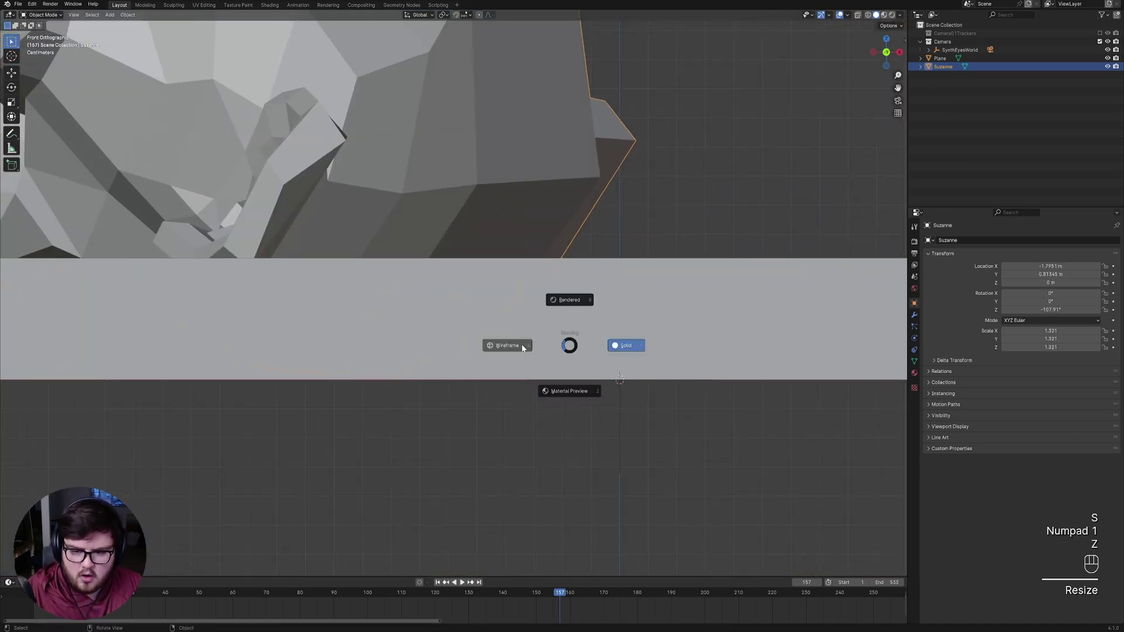
left_click(507, 345)
scroll(461, 352, "down", 3)
key("z")
left_click(462, 261)
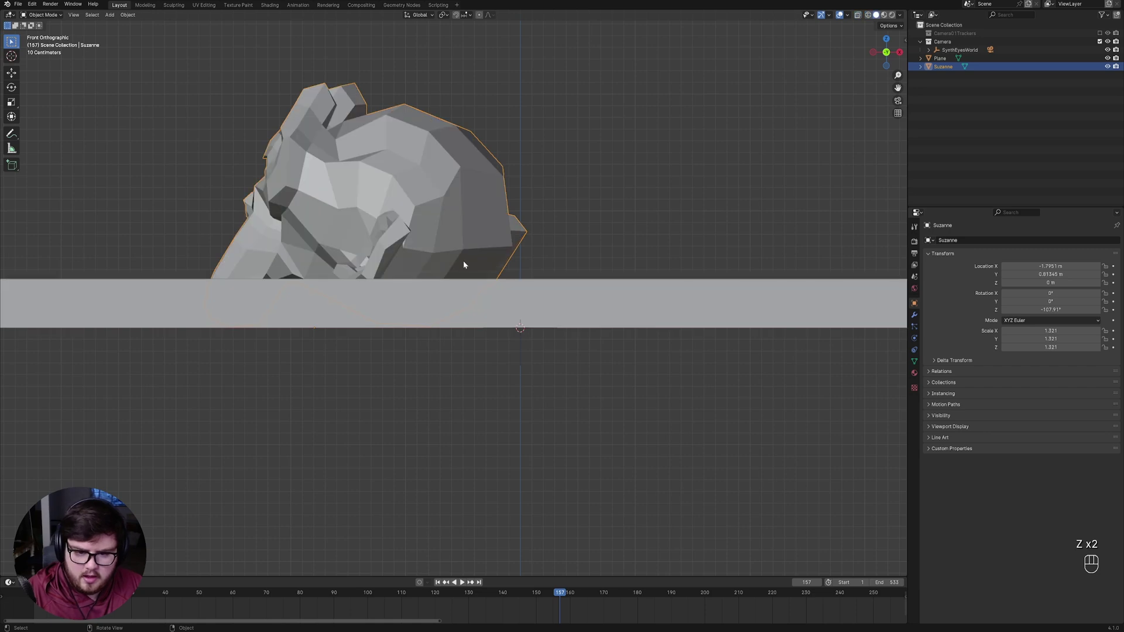
Save the file, hide the plane in the camera view and play the shot.
key("ctrl+s")
key("KP_0")
middle_click_drag(498, 315, 520, 333, "shift")
left_click(529, 344)
key("space")
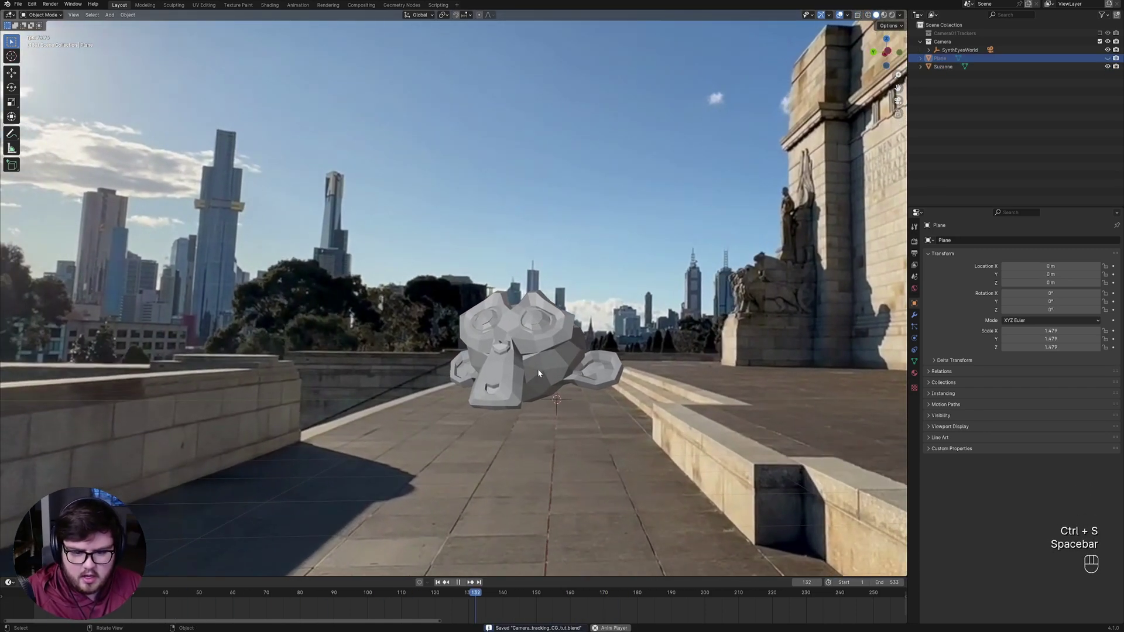
Add a linked duplicate of the monkey along the walkway, remove the surplus copy, and stop playback at frame 504.
left_click(596, 372, "alt")
key("alt+d")
key("alt+d")
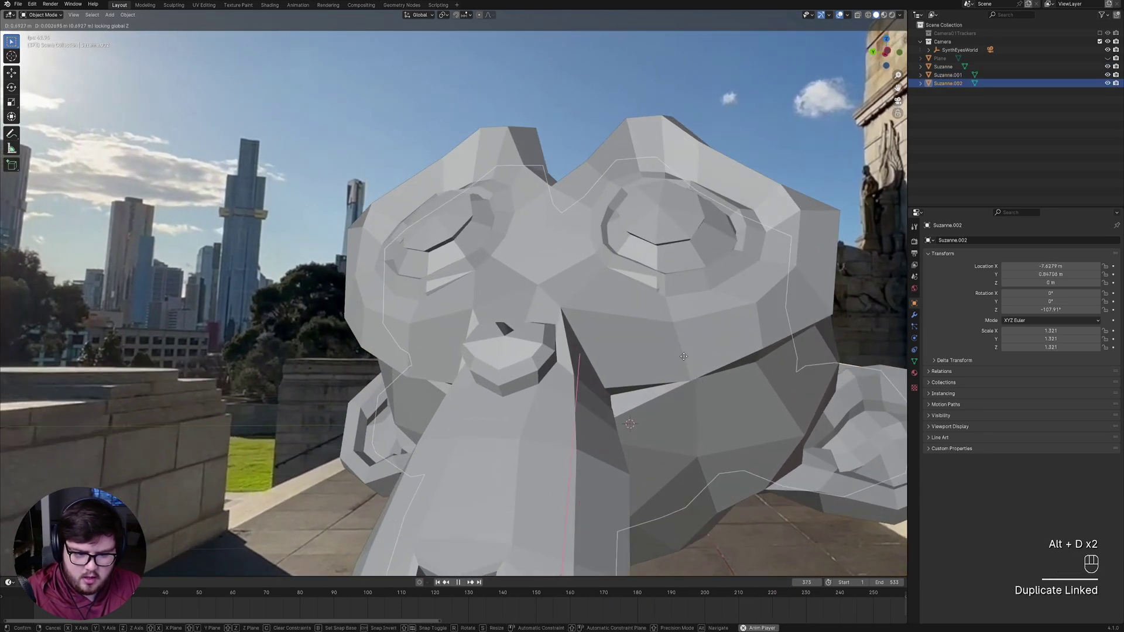
key("x")
left_click(623, 347)
left_click(625, 354)
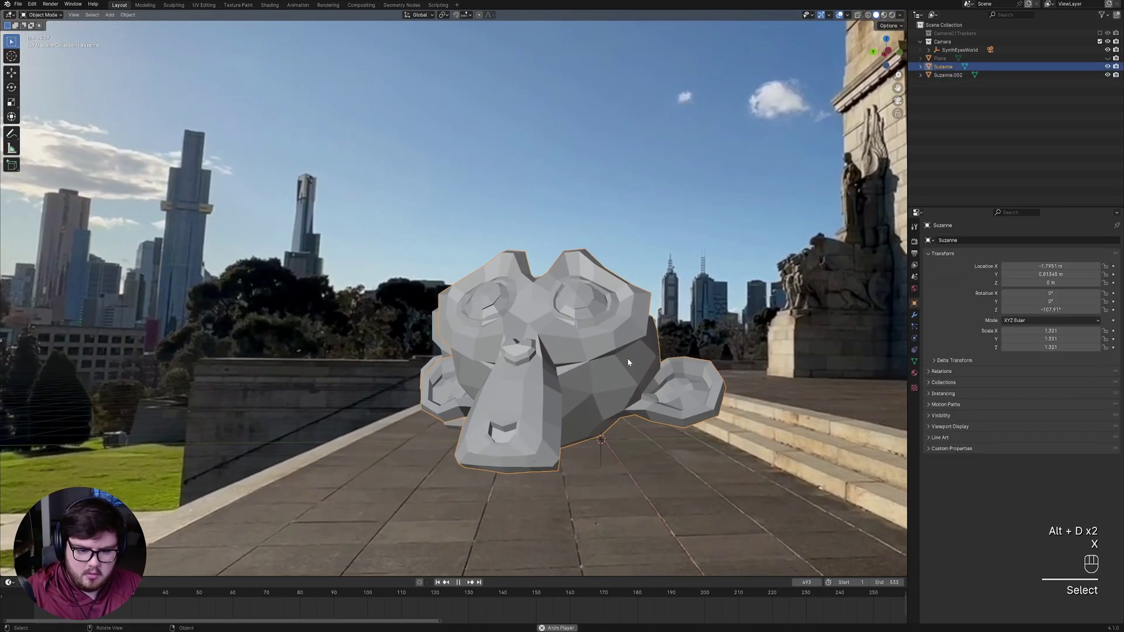
key("space")
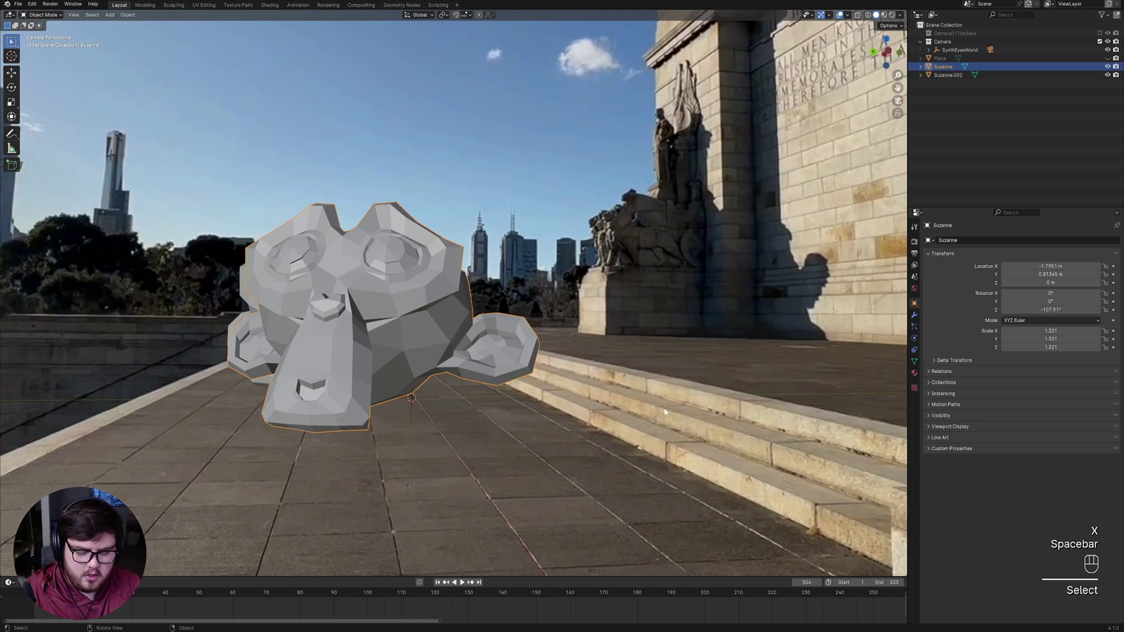
Unhide the plane and, in front view, make another linked duplicate of the monkey resting on the top step's level at about Z 0.41 m.
key("alt+h")
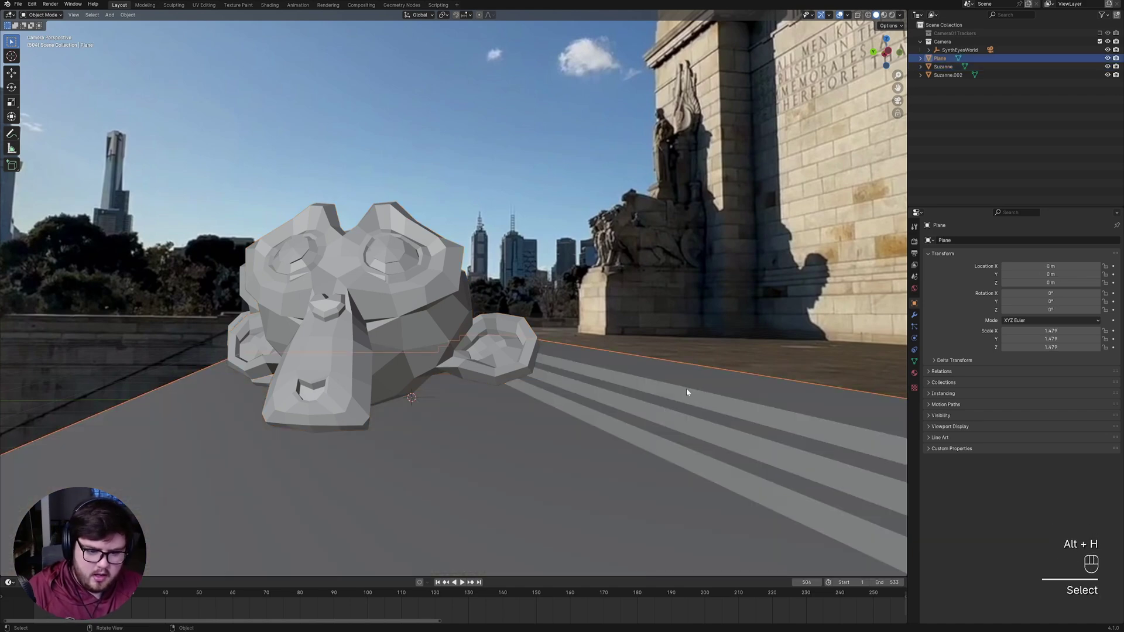
key("KP_1")
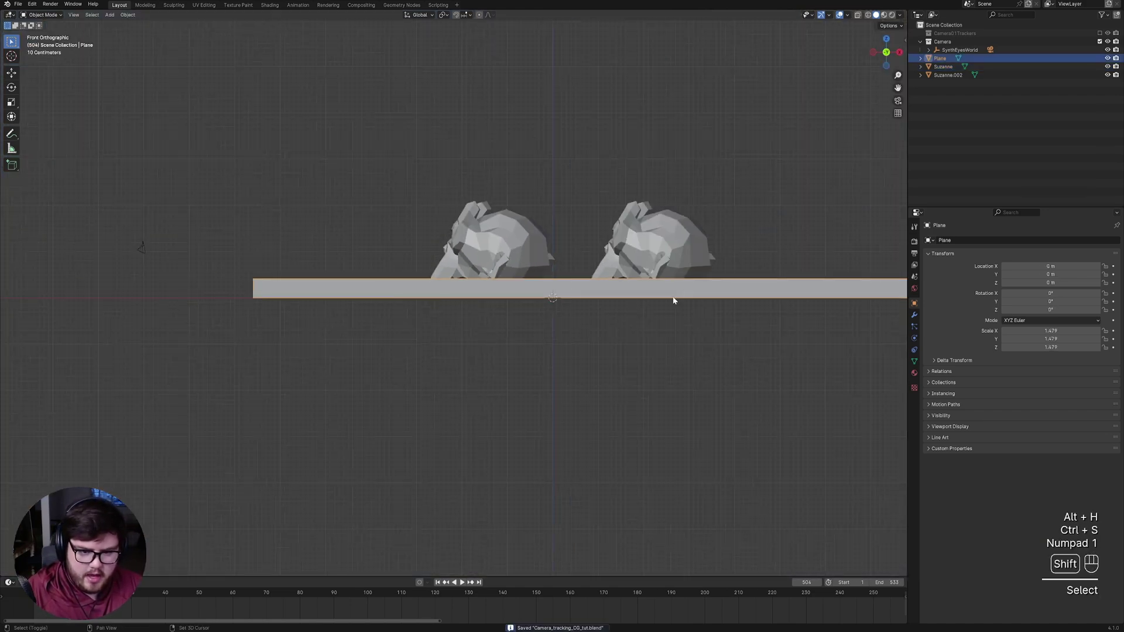
left_click(596, 276)
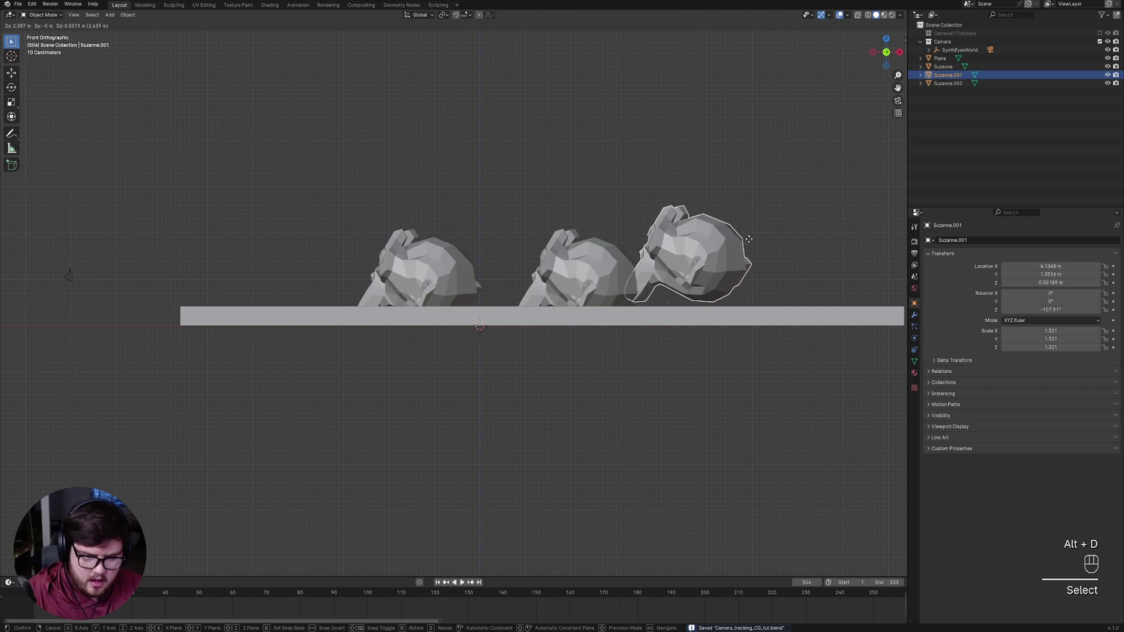
scroll(778, 268, "up", 4)
scroll(834, 324, "down", 3, "ctrl")
scroll(624, 317, "up", 5)
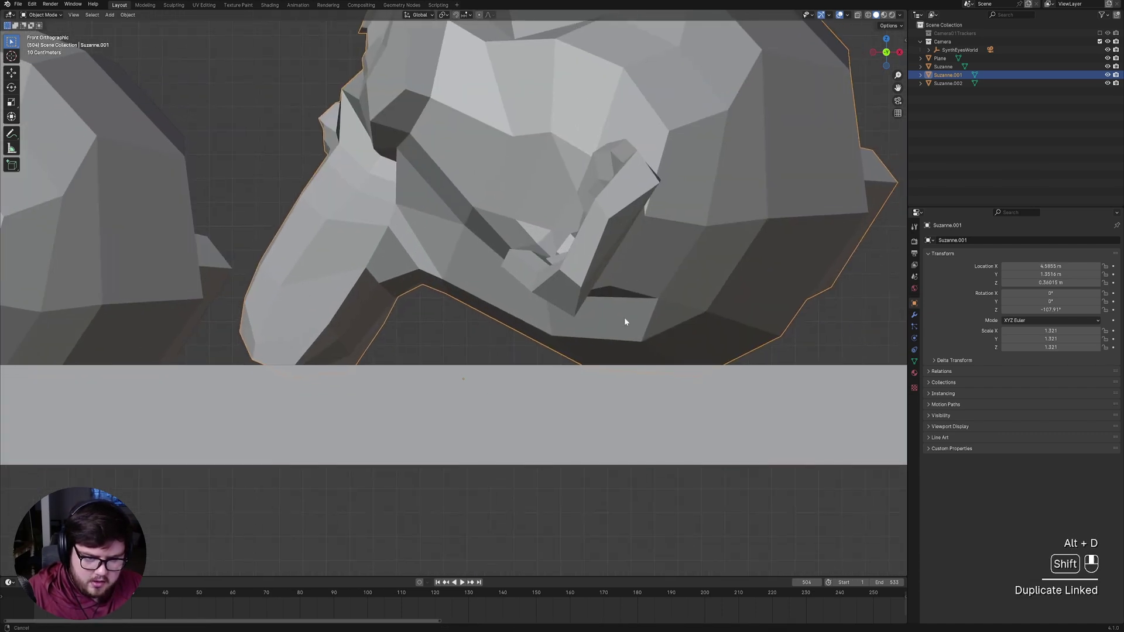
key("g")
left_click(660, 259)
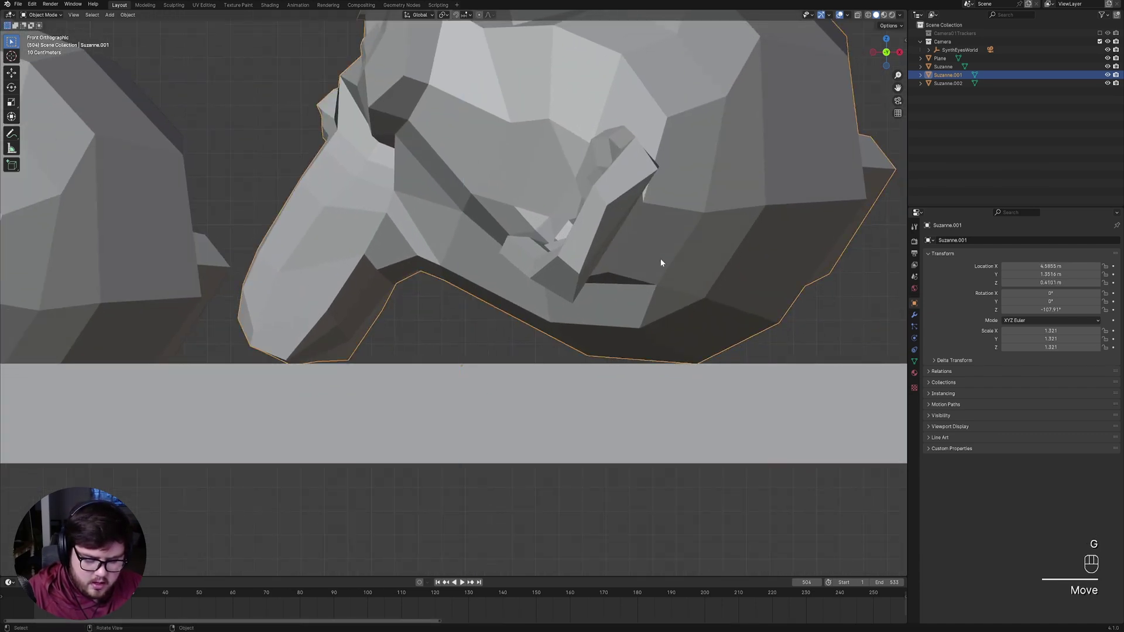
In camera view, move the new duplicate sideways with Z locked onto the upper platform at about Y -3.5 m, and save.
key("KP_0")
key("g")
middle_click(512, 313, "shift")
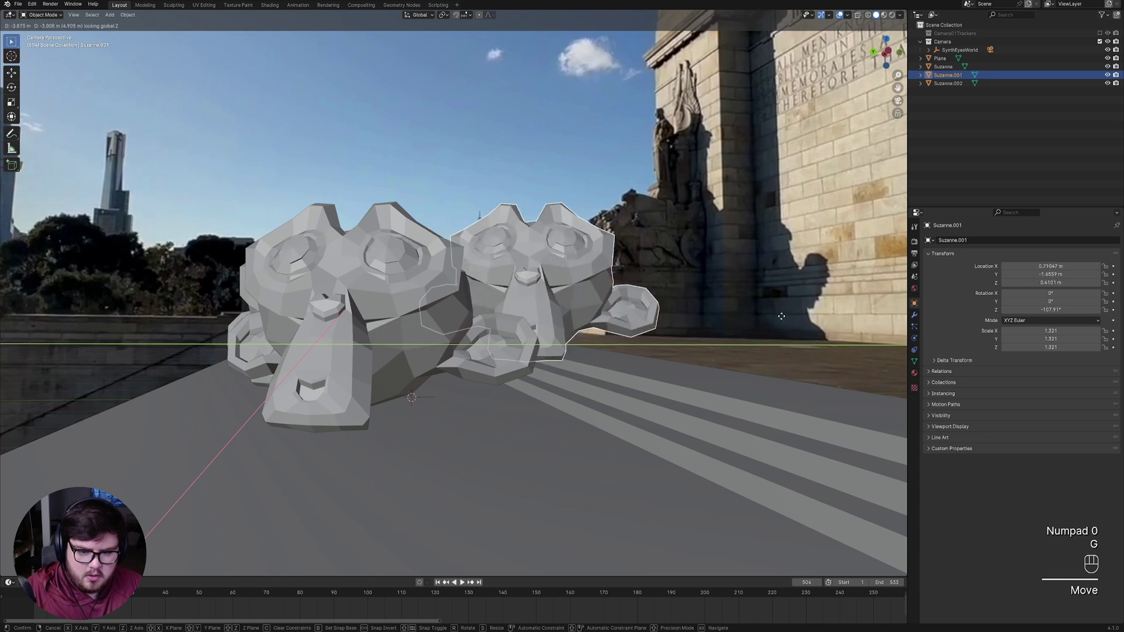
left_click(29, 326)
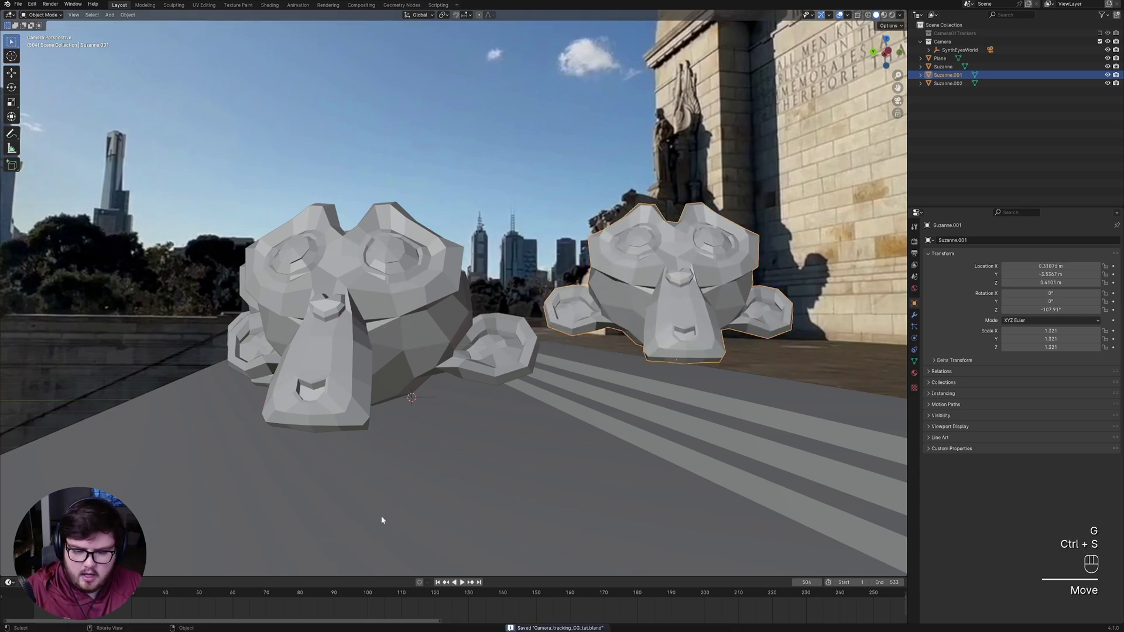
Return to frame 1, play the shot to check how both visible monkeys track with the footage, and save the file.
left_click(437, 582)
middle_click_drag(375, 343, 367, 382, "shift")
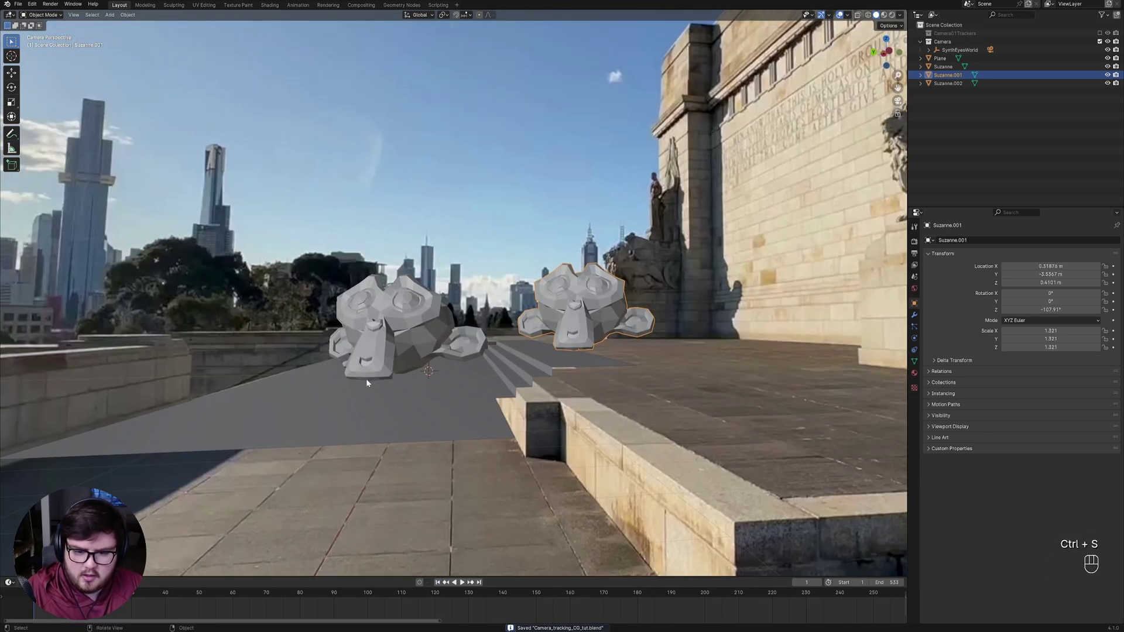
key("space")
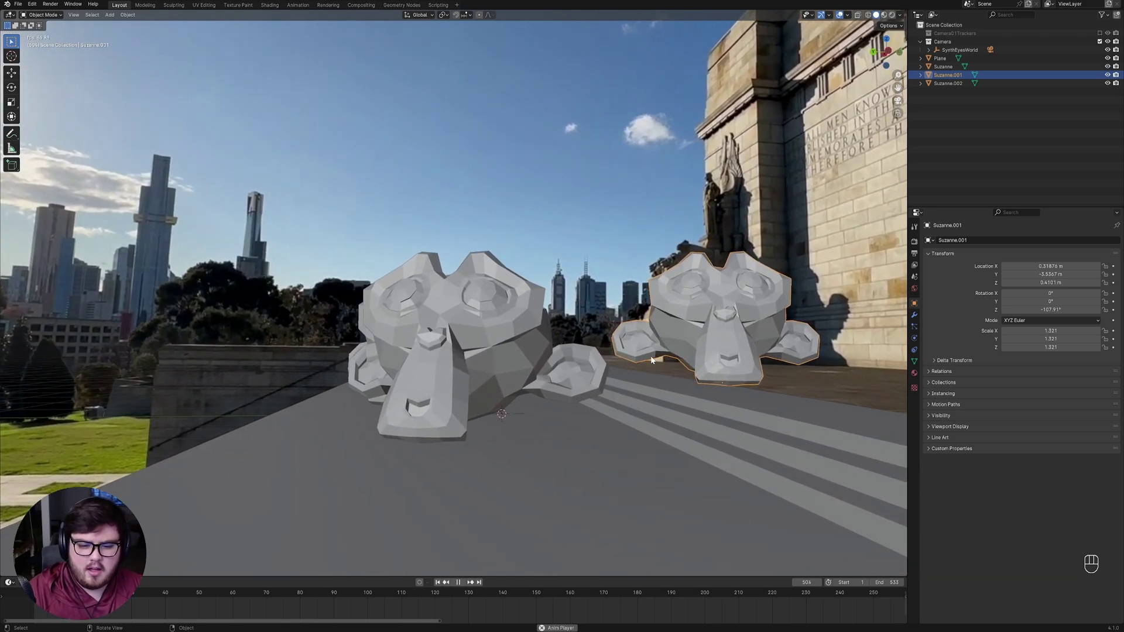
key("ctrl+s")
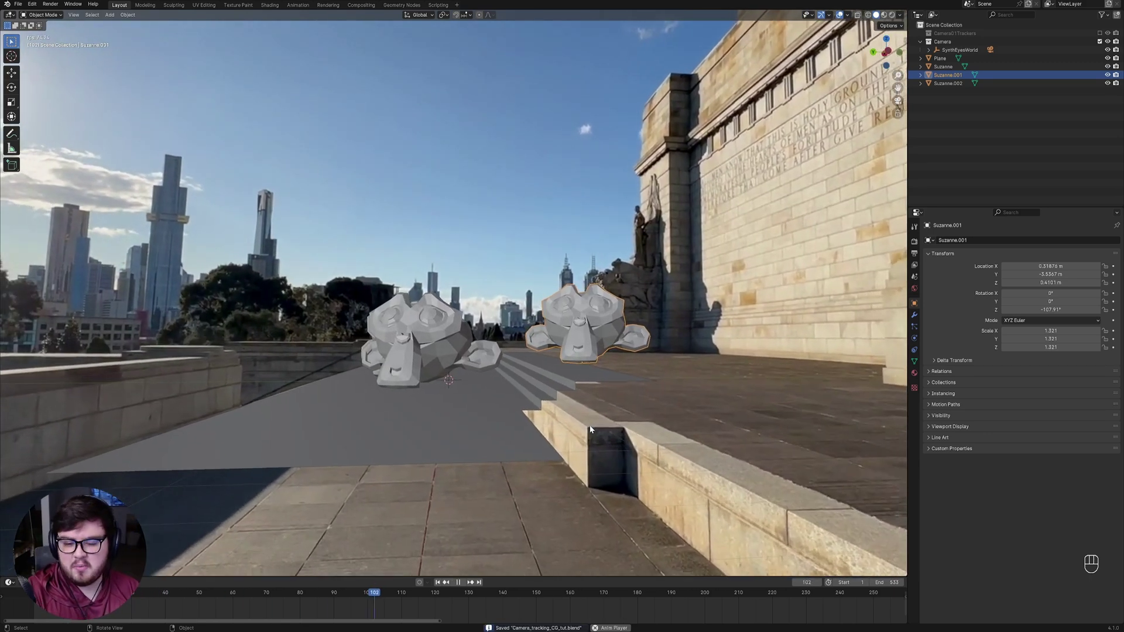